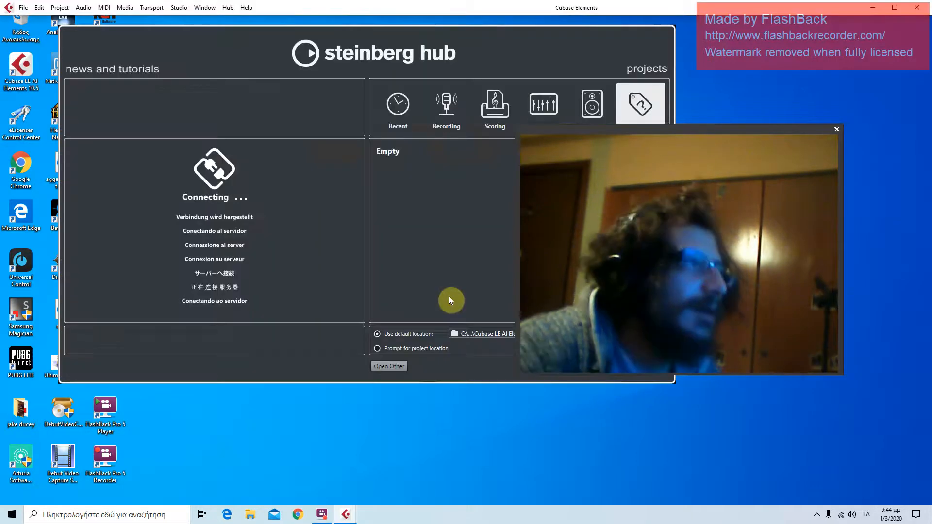
Create a new empty project from the hub, using the default project location
{"action": "left_click", "coordinate": [427, 158]}
{"action": "left_click", "coordinate": [426, 157]}
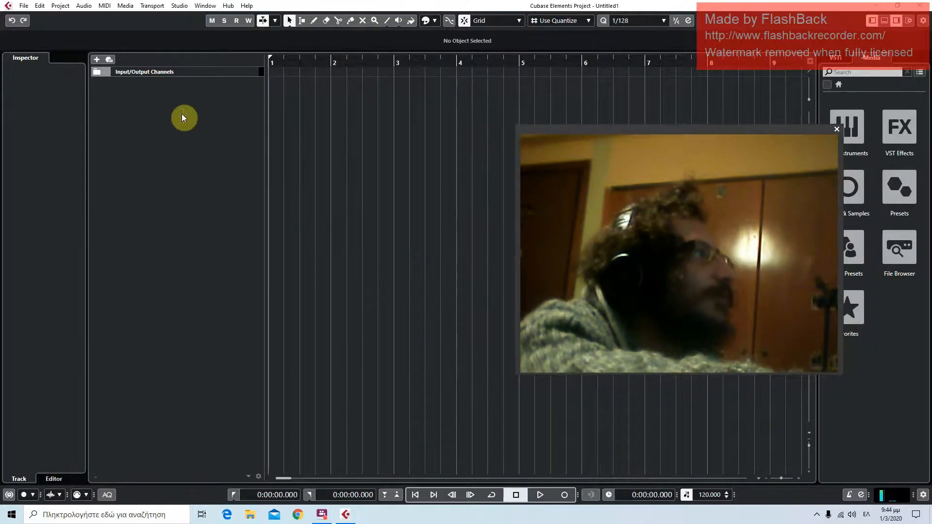
{"action": "left_click_drag", "start_coordinate": [720, 136], "coordinate": [695, 285]}
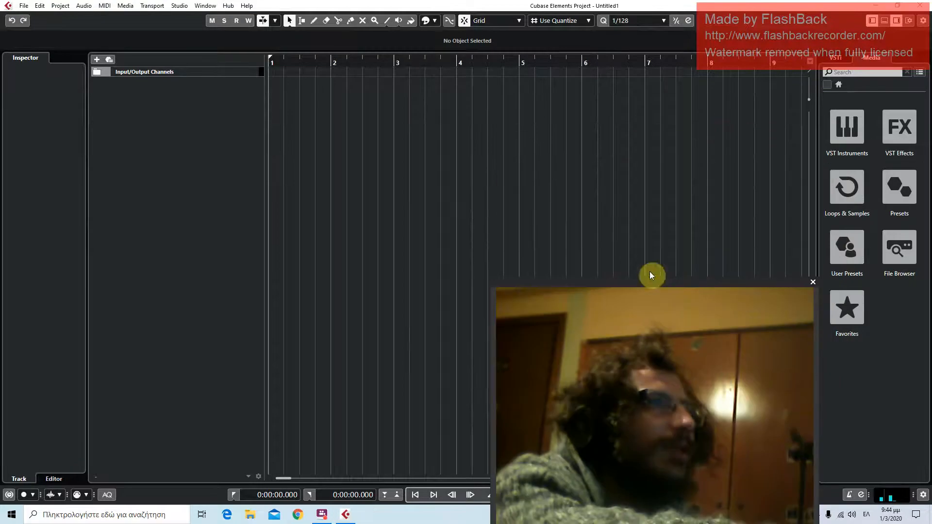
Add one mono audio track with Input 1 (Mono) as input and Stereo Out as output
{"action": "right_click", "coordinate": [187, 104]}
{"action": "left_click", "coordinate": [213, 111]}
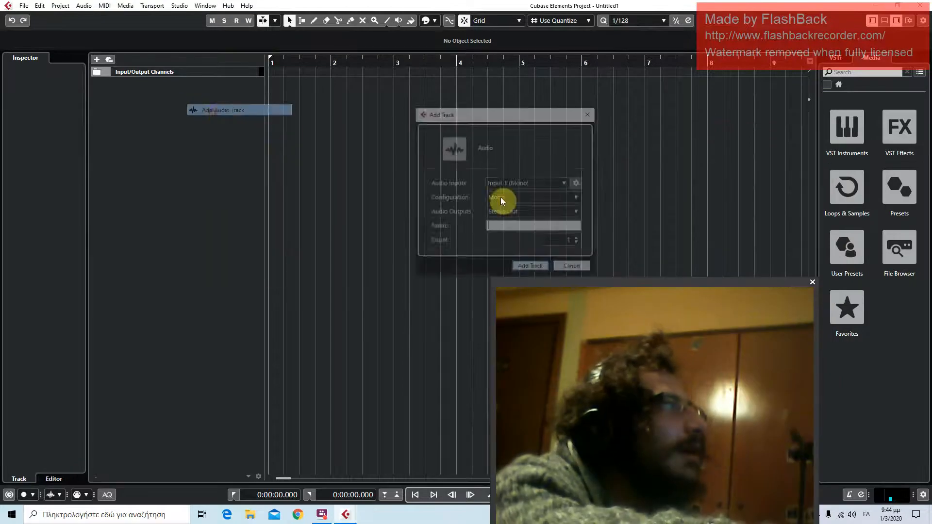
{"action": "left_click", "coordinate": [531, 266]}
{"action": "left_click", "coordinate": [155, 92]}
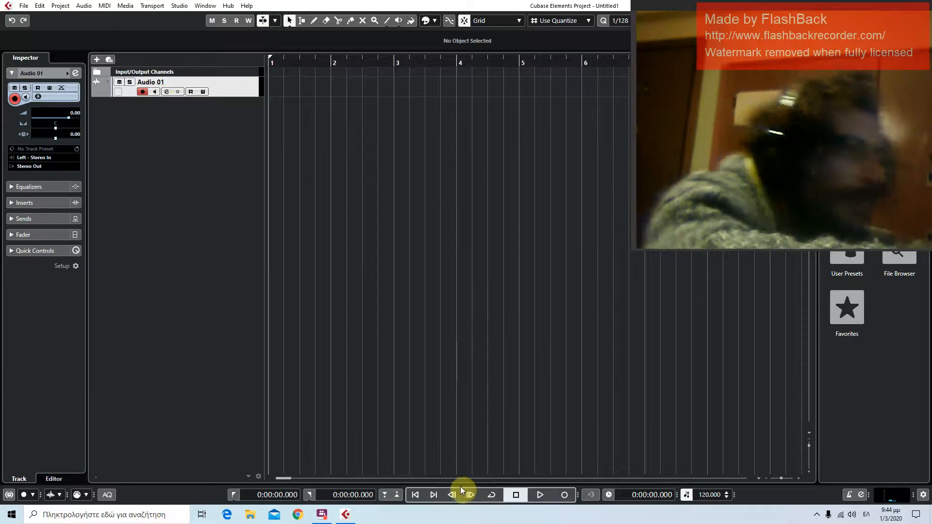
Set the locators to span bars 1 to 6, activate cycle mode and start playback
{"action": "left_click", "coordinate": [420, 495]}
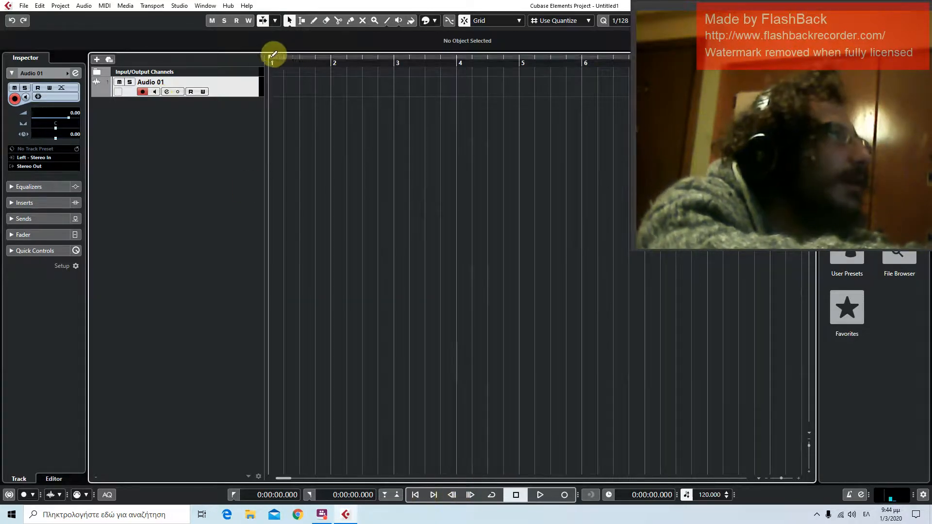
{"action": "left_click_drag", "start_coordinate": [270, 58], "coordinate": [583, 53]}
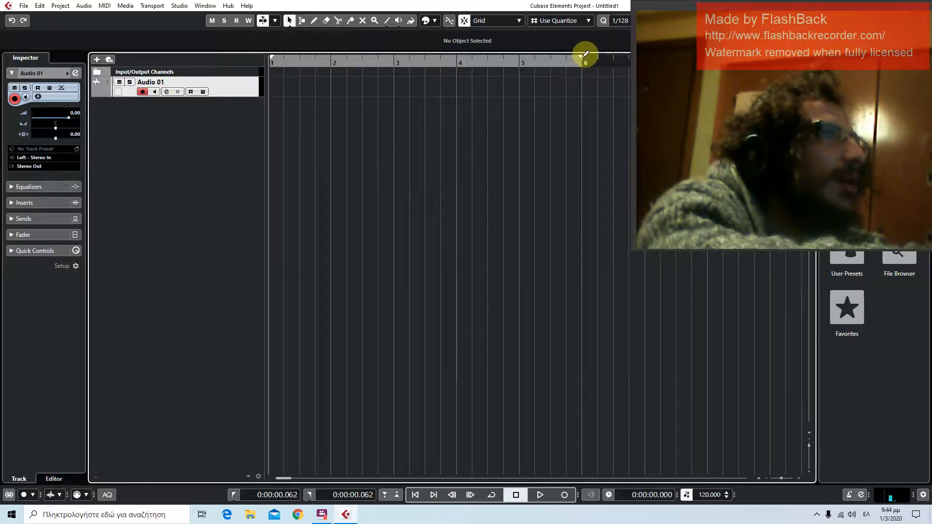
{"action": "left_click_drag", "start_coordinate": [584, 55], "coordinate": [583, 54]}
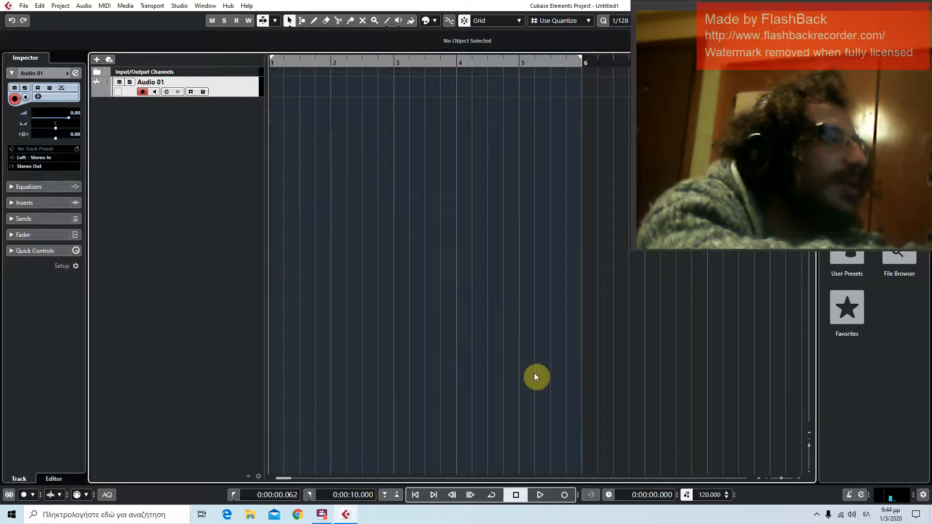
{"action": "left_click", "coordinate": [494, 495]}
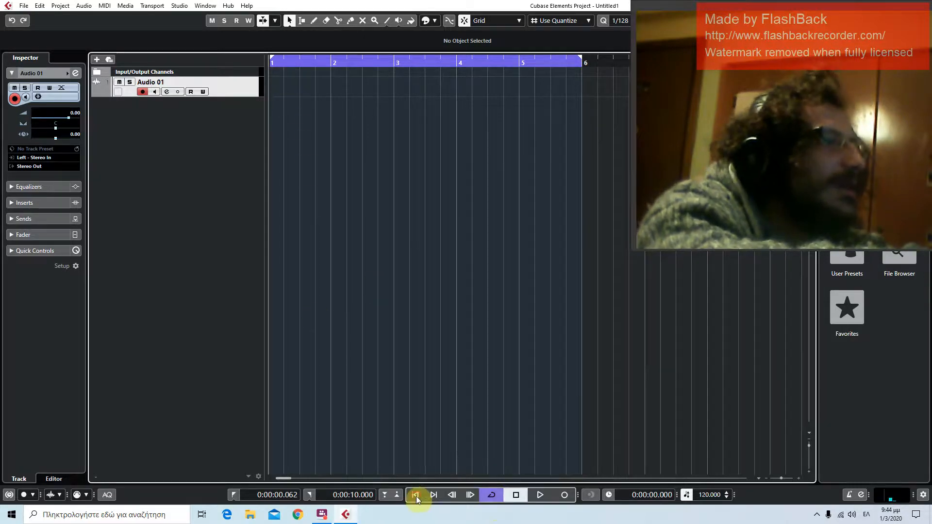
{"action": "left_click", "coordinate": [538, 495]}
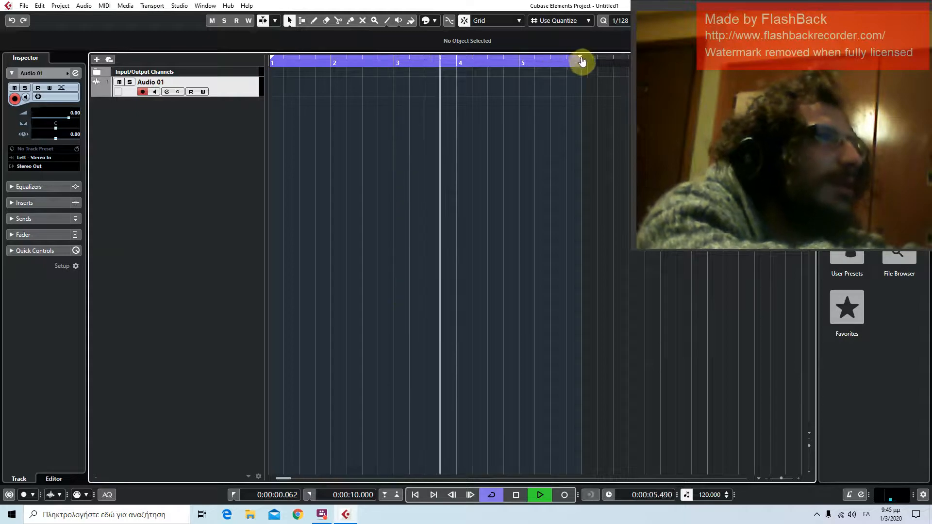
Shorten the cycle range to end at bar 5, toggle cycle mode off and back on, and stop playback
{"action": "left_click_drag", "start_coordinate": [583, 60], "coordinate": [521, 68]}
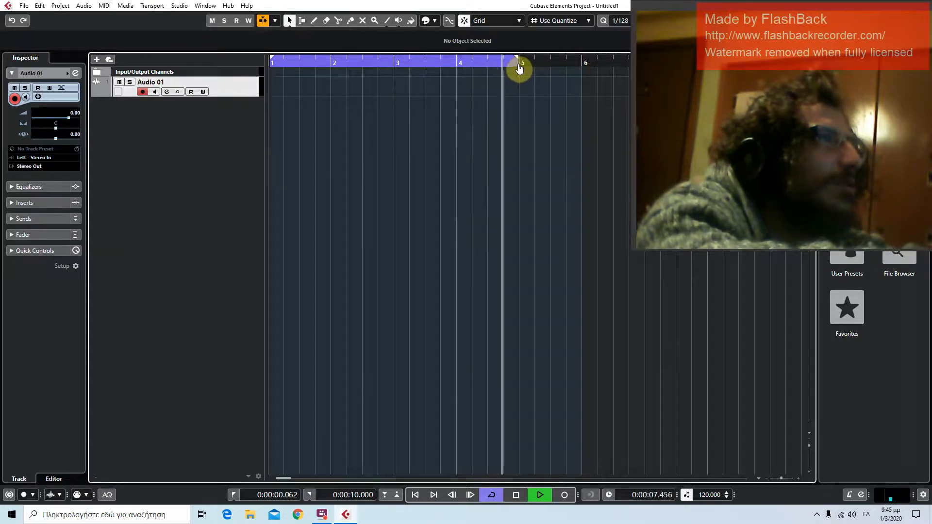
{"action": "left_click_drag", "start_coordinate": [519, 68], "coordinate": [510, 62]}
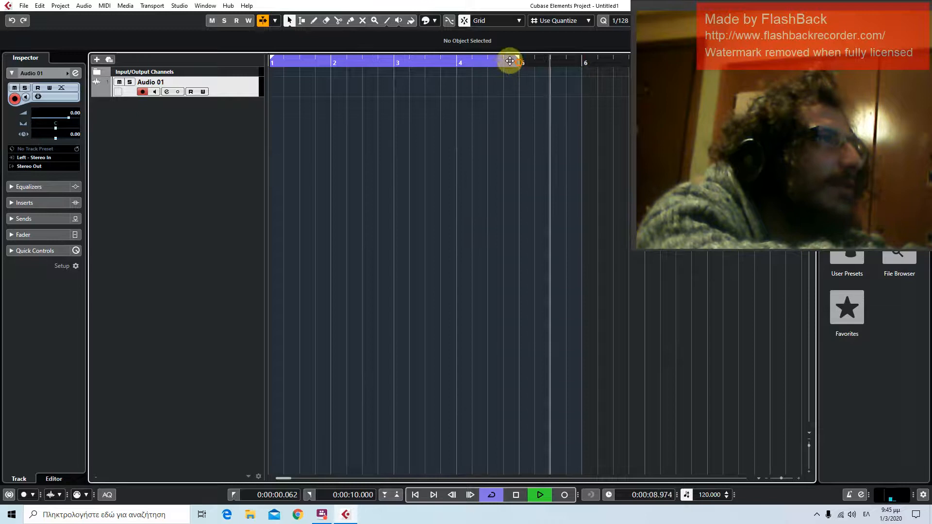
{"action": "left_click", "coordinate": [453, 60]}
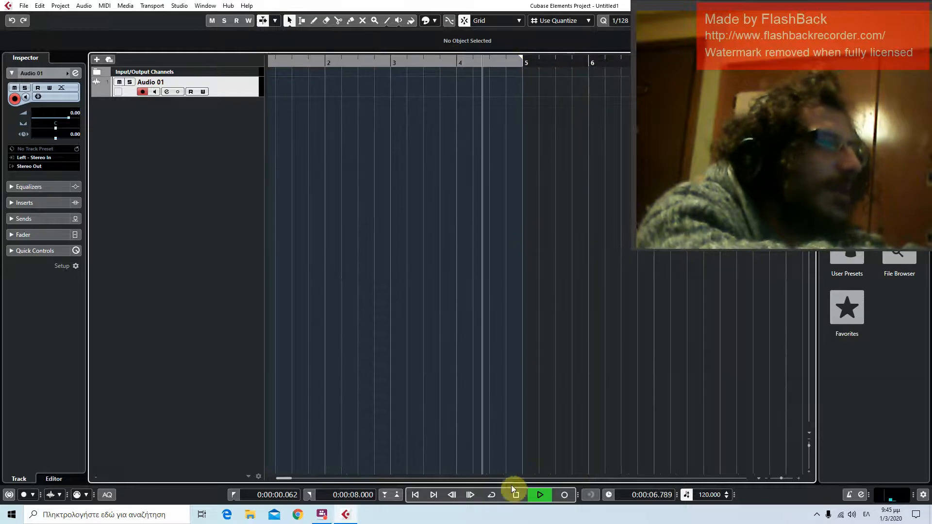
{"action": "left_click", "coordinate": [492, 495]}
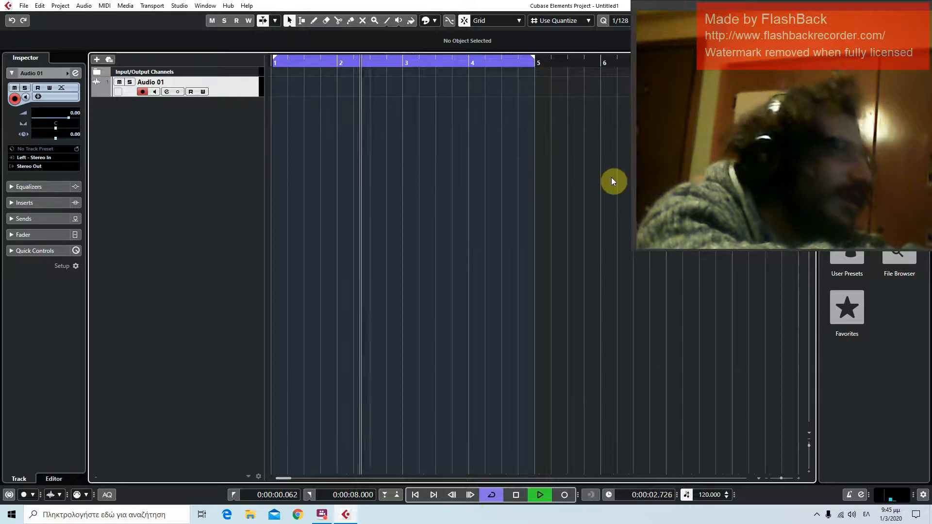
{"action": "left_click", "coordinate": [515, 495]}
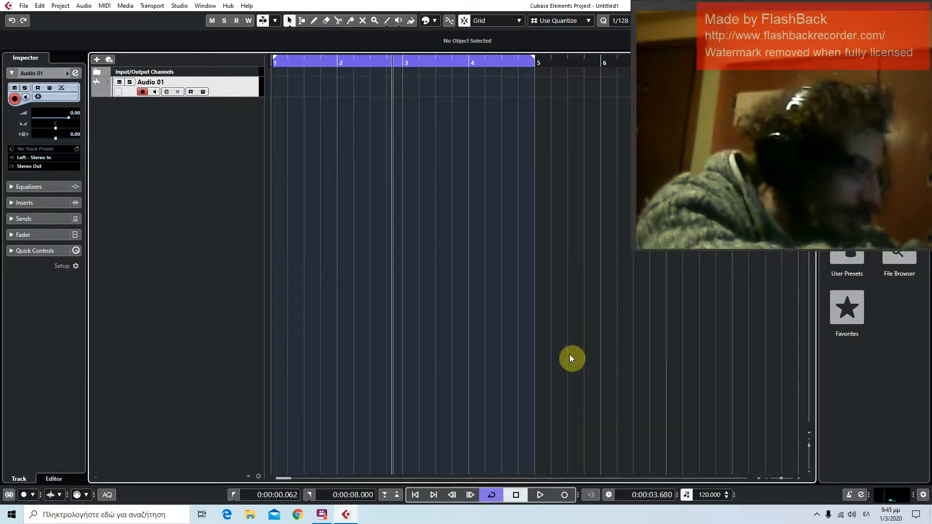
Lower the project tempo to 111 BPM and return the cursor to the project start
{"action": "scroll", "coordinate": [709, 496], "scroll_direction": "down", "scroll_amount": 2}
{"action": "scroll", "coordinate": [710, 497], "scroll_direction": "down", "scroll_amount": 7}
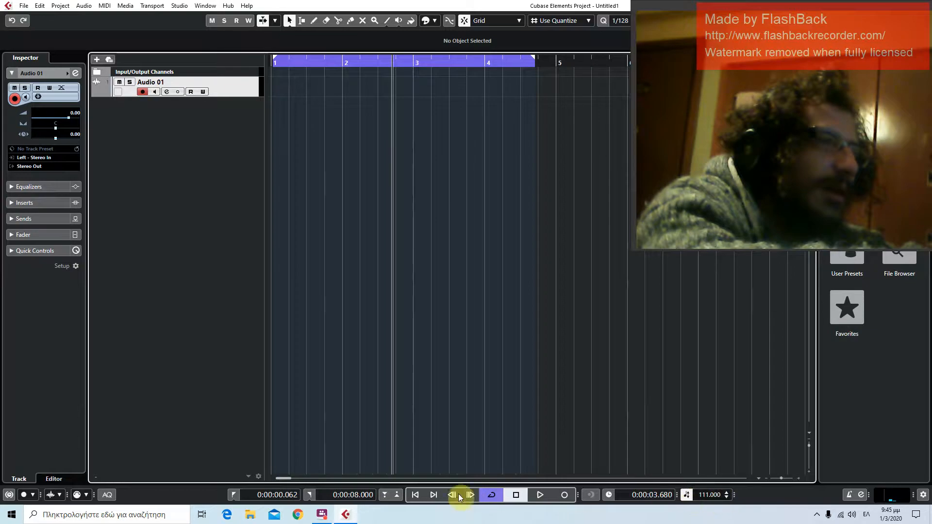
{"action": "left_click", "coordinate": [420, 496]}
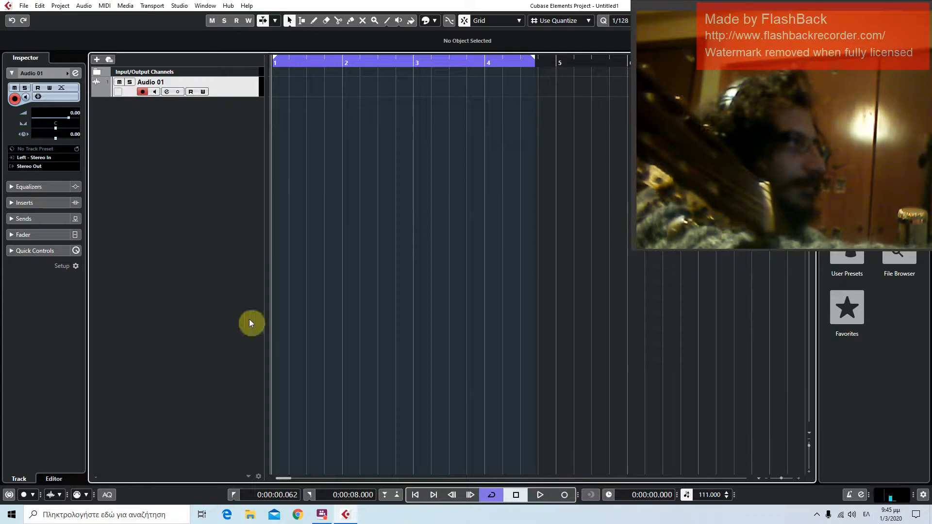
Record a take of about 7.6 seconds on the Audio 01 track and return the cursor to the start
{"action": "left_click", "coordinate": [567, 496]}
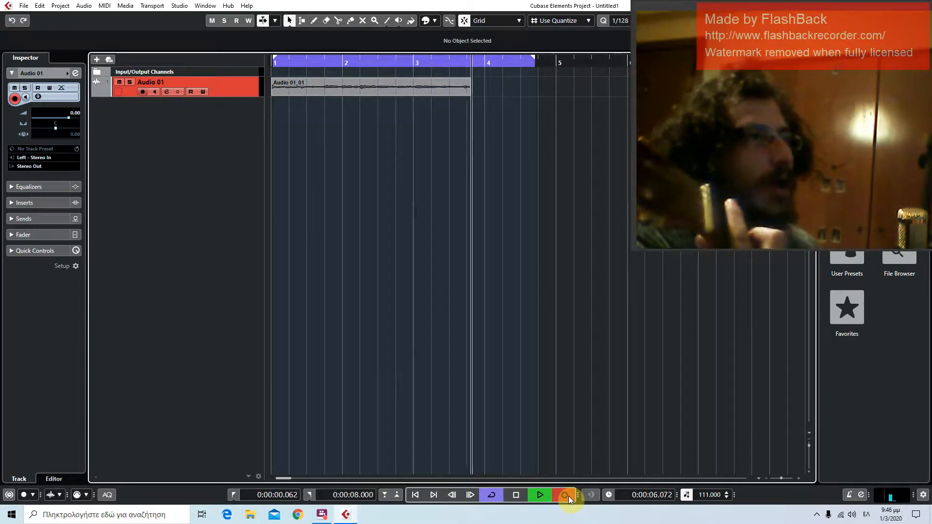
{"action": "left_click", "coordinate": [516, 496]}
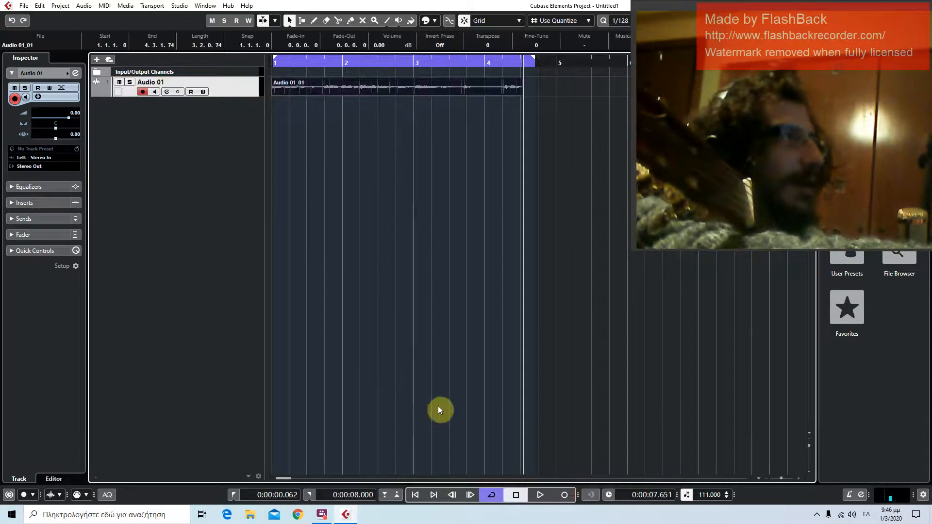
{"action": "left_click", "coordinate": [416, 495]}
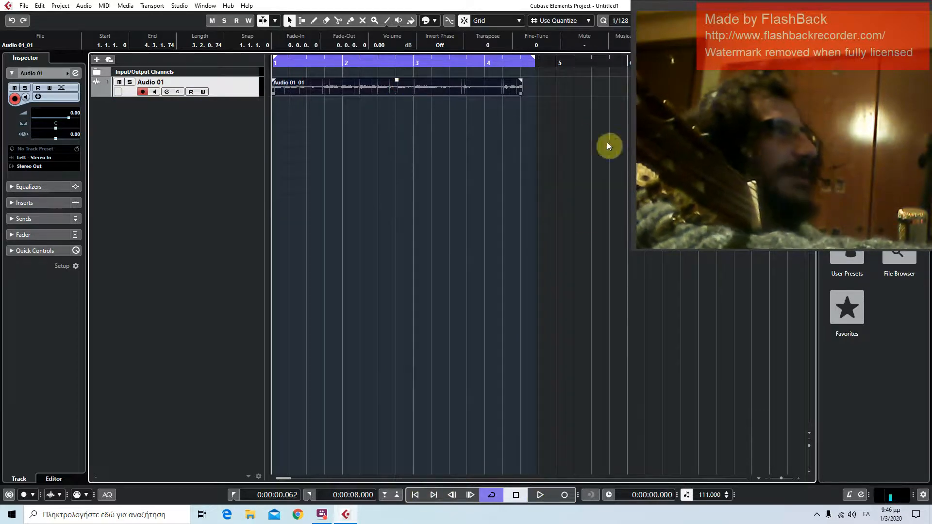
Raise the recorded clip's volume to 10.15 dB
{"action": "left_click_drag", "start_coordinate": [801, 8], "coordinate": [901, 161]}
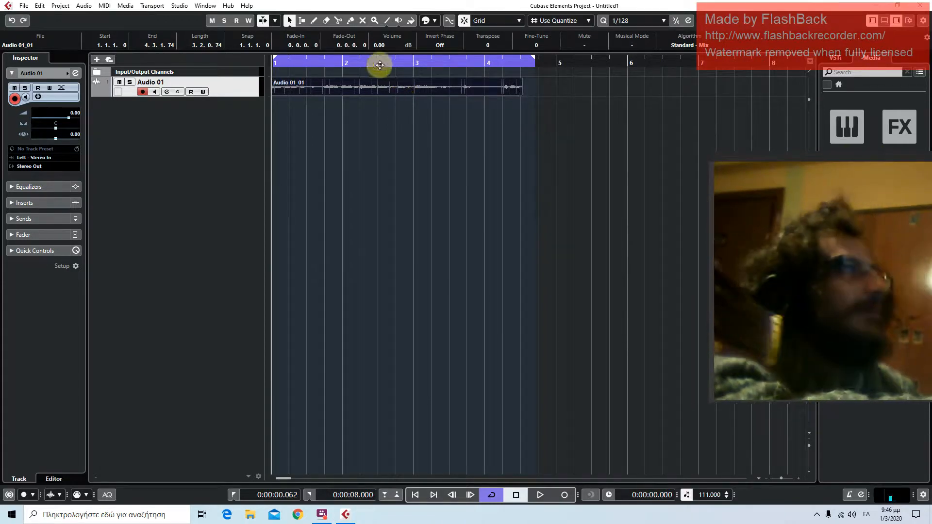
{"action": "left_click_drag", "start_coordinate": [396, 79], "coordinate": [395, 51]}
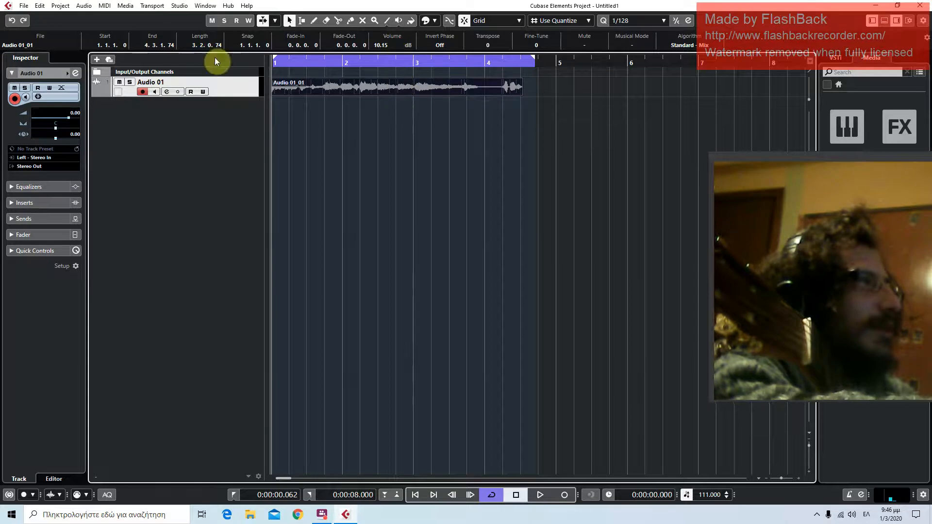
Undo the volume changes on the recorded clip, keeping the recording itself
{"action": "left_click", "coordinate": [55, 7]}
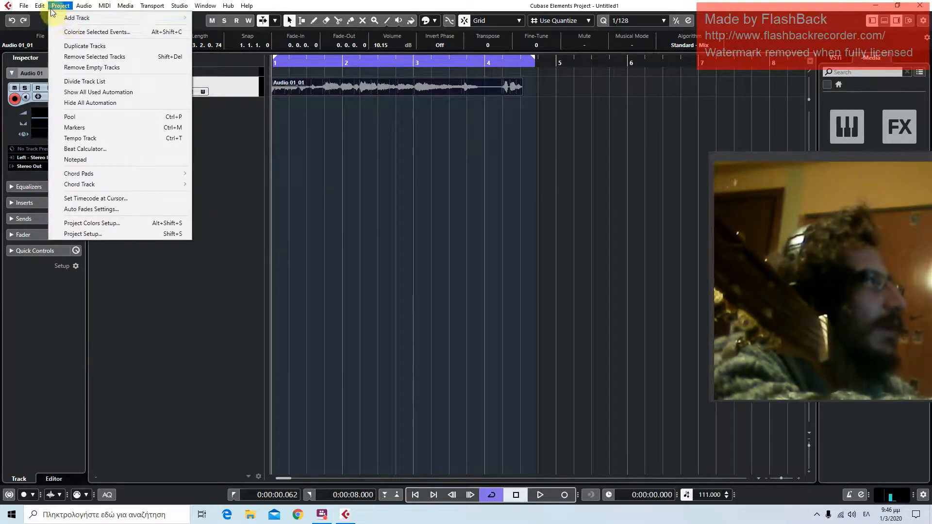
{"action": "mouse_move", "coordinate": [43, 7]}
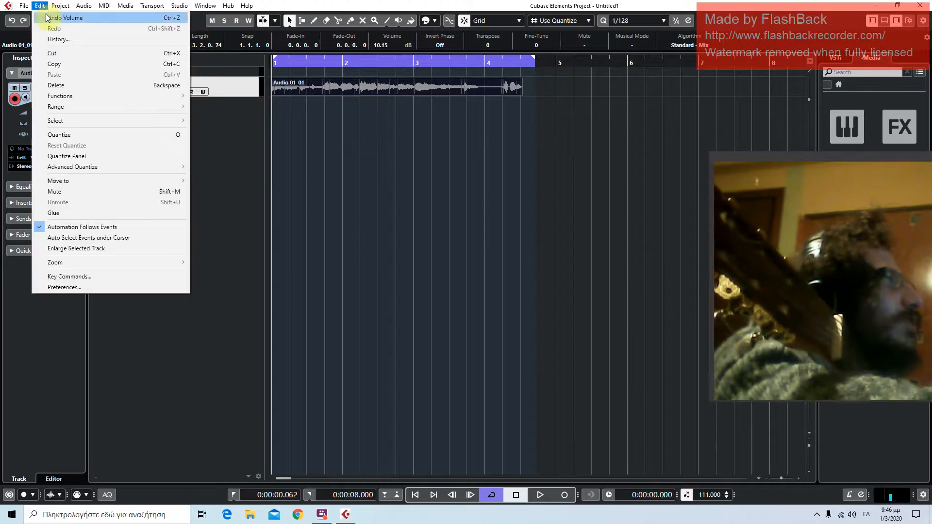
{"action": "left_click", "coordinate": [49, 17]}
{"action": "left_click", "coordinate": [39, 6]}
{"action": "left_click", "coordinate": [46, 17]}
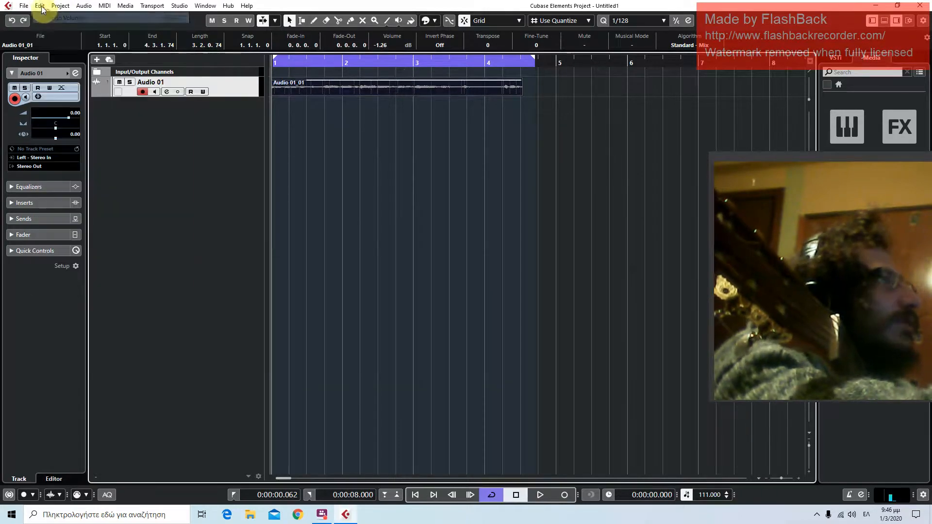
{"action": "left_click", "coordinate": [40, 6]}
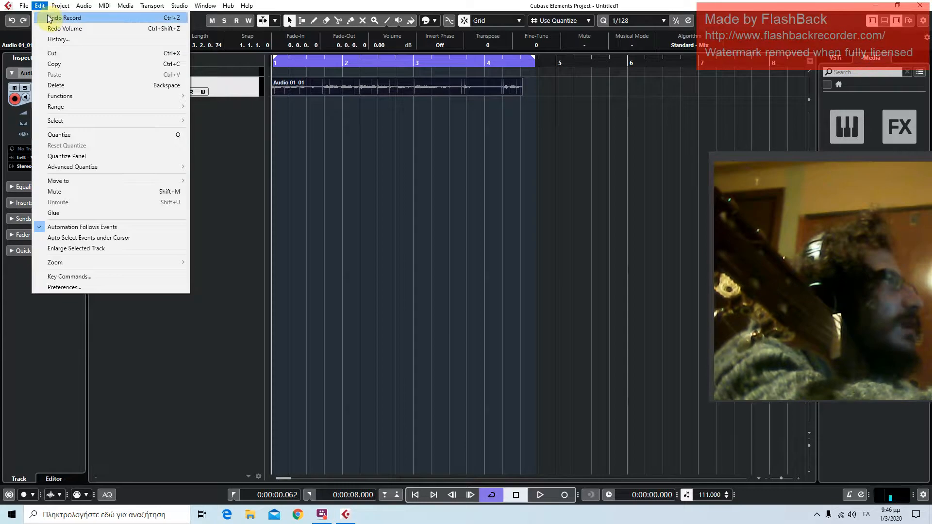
{"action": "left_click", "coordinate": [285, 214]}
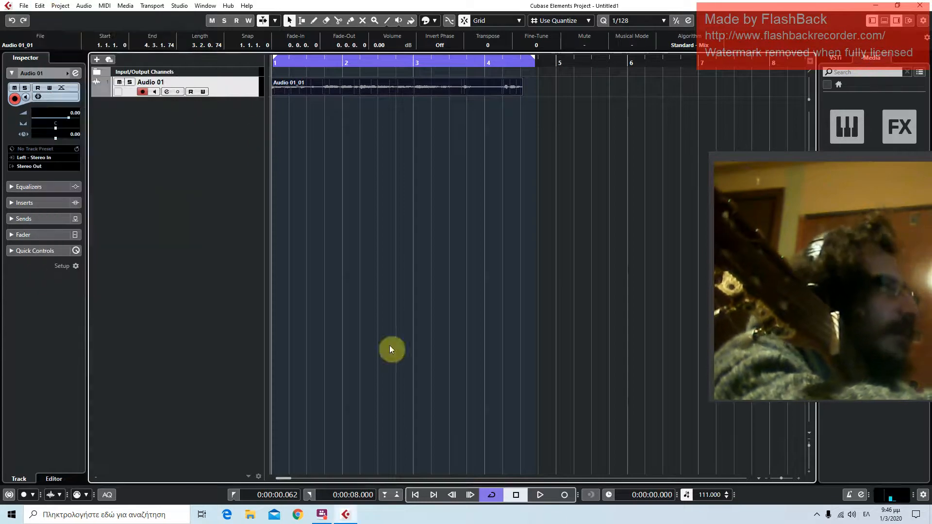
Play back the recorded clip, stop, and raise the clip's volume to 5.54 dB
{"action": "left_click", "coordinate": [540, 495]}
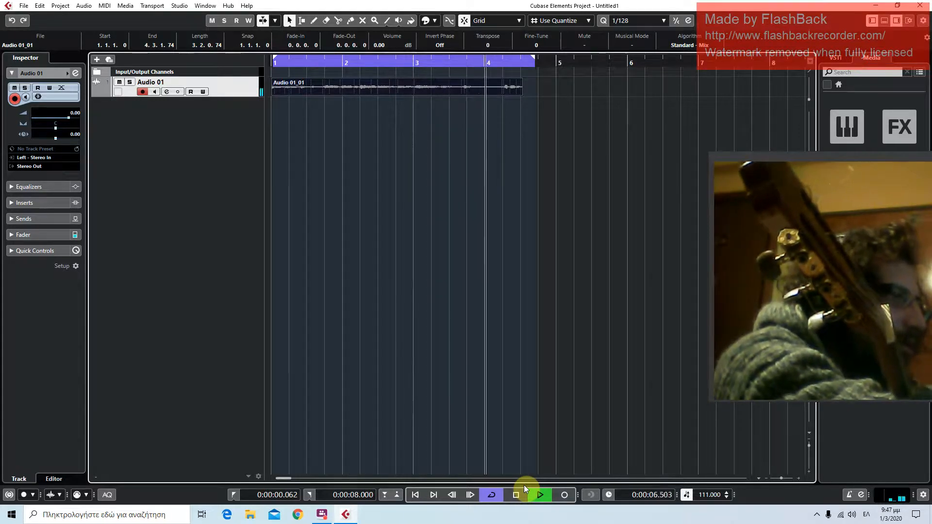
{"action": "left_click", "coordinate": [518, 494]}
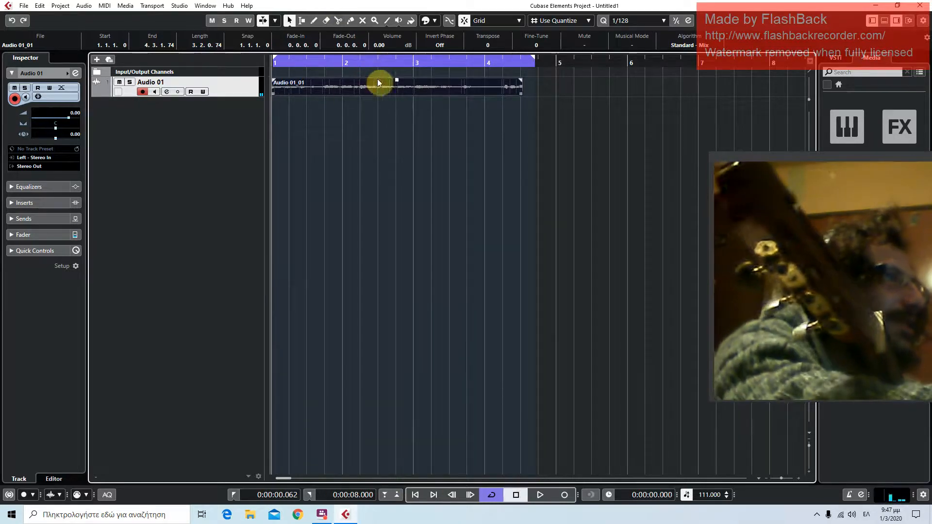
{"action": "left_click_drag", "start_coordinate": [397, 79], "coordinate": [396, 64]}
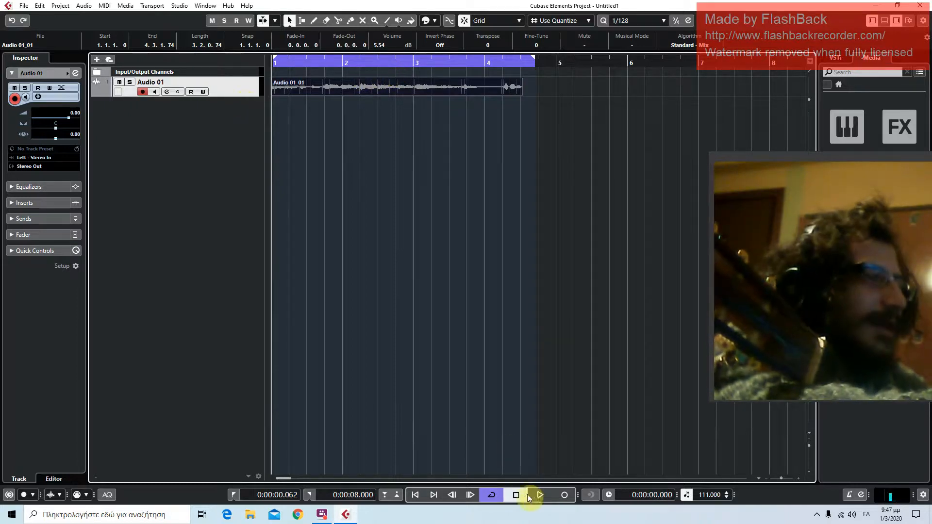
{"action": "left_click", "coordinate": [494, 496]}
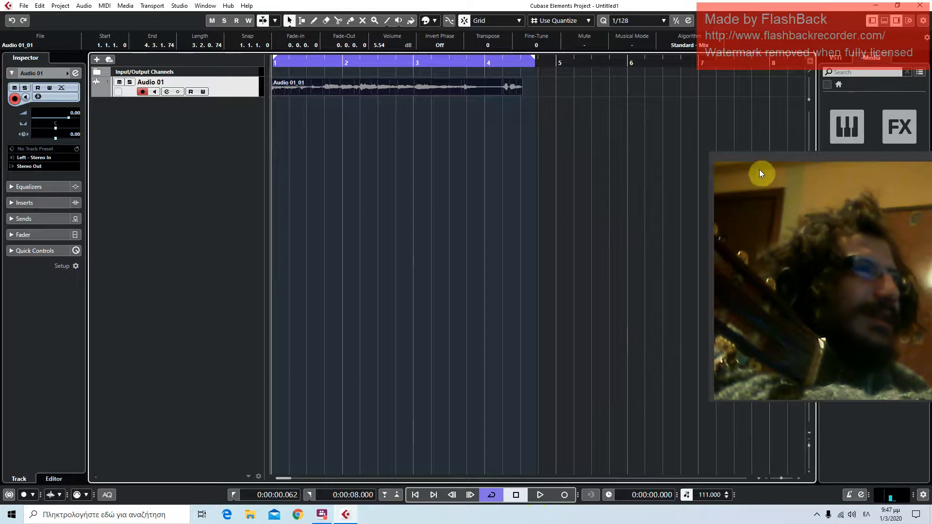
Activate the metronome click
{"action": "left_click_drag", "start_coordinate": [754, 158], "coordinate": [648, 109]}
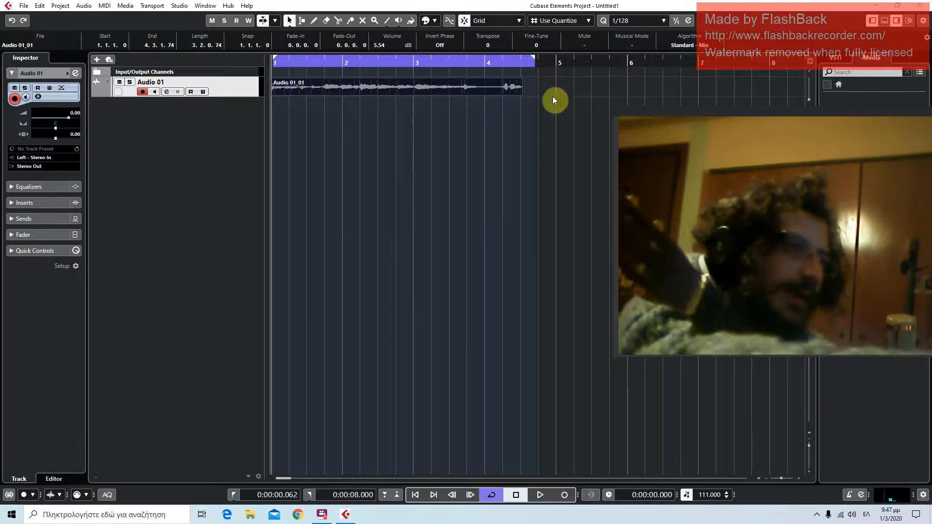
{"action": "left_click", "coordinate": [849, 497]}
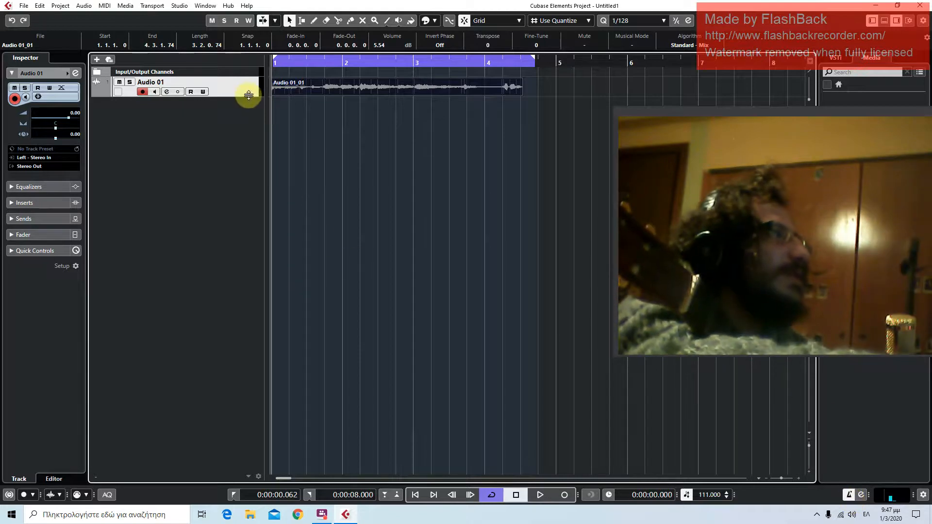
Add three more mono audio tracks below Audio 01, each routed to Stereo Out, and reselect the Audio 01 track
{"action": "right_click", "coordinate": [204, 173]}
{"action": "left_click", "coordinate": [209, 178]}
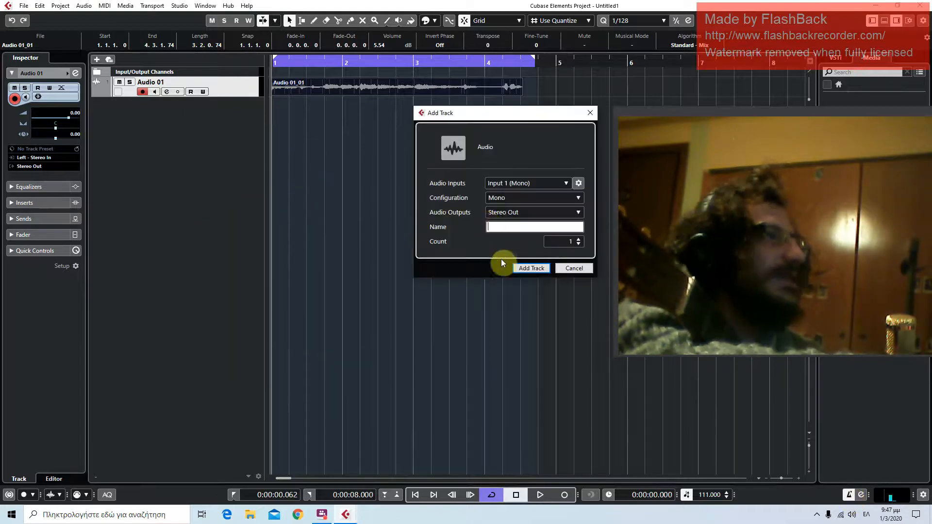
{"action": "left_click", "coordinate": [527, 267]}
{"action": "right_click", "coordinate": [193, 147]}
{"action": "left_click", "coordinate": [211, 156]}
{"action": "left_click", "coordinate": [529, 272]}
{"action": "right_click", "coordinate": [197, 182]}
{"action": "left_click", "coordinate": [219, 188]}
{"action": "left_click", "coordinate": [522, 267]}
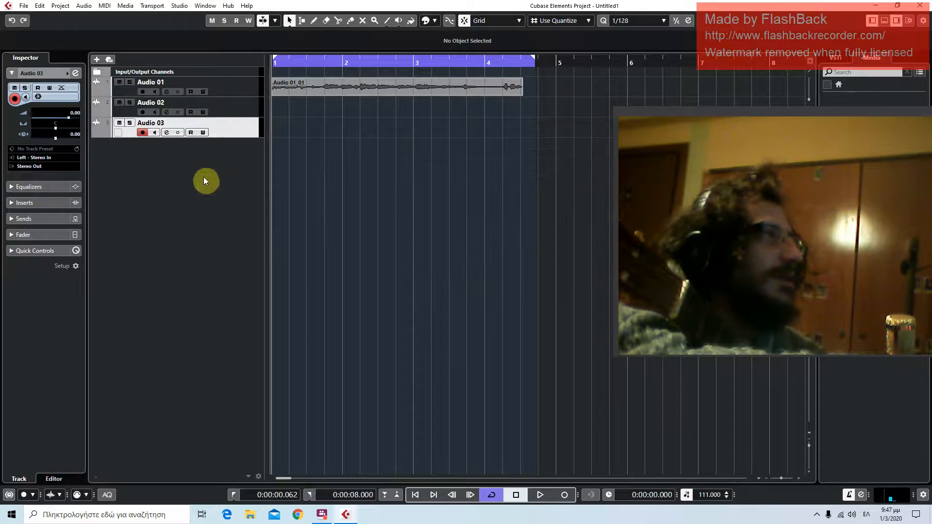
{"action": "left_click", "coordinate": [229, 89]}
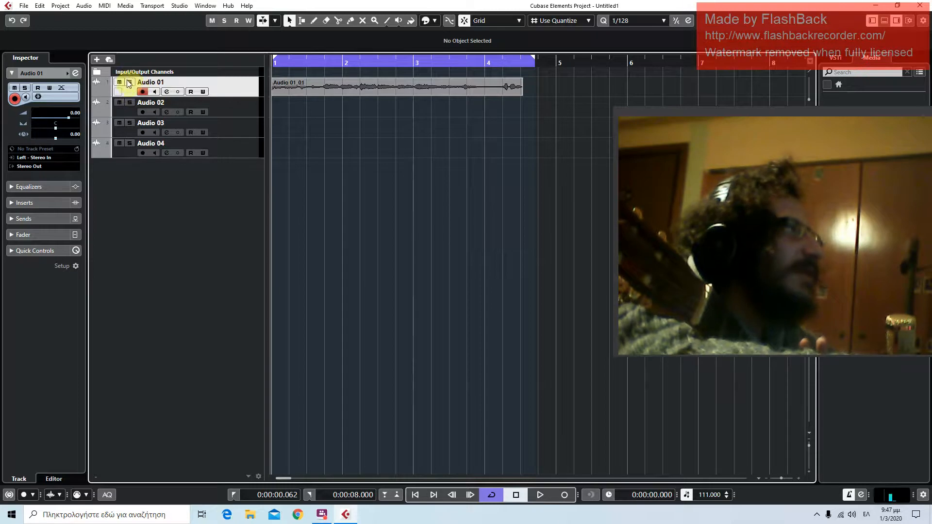
Move the playhead to the project start and delete the recorded clip on Audio 01
{"action": "left_click", "coordinate": [277, 60]}
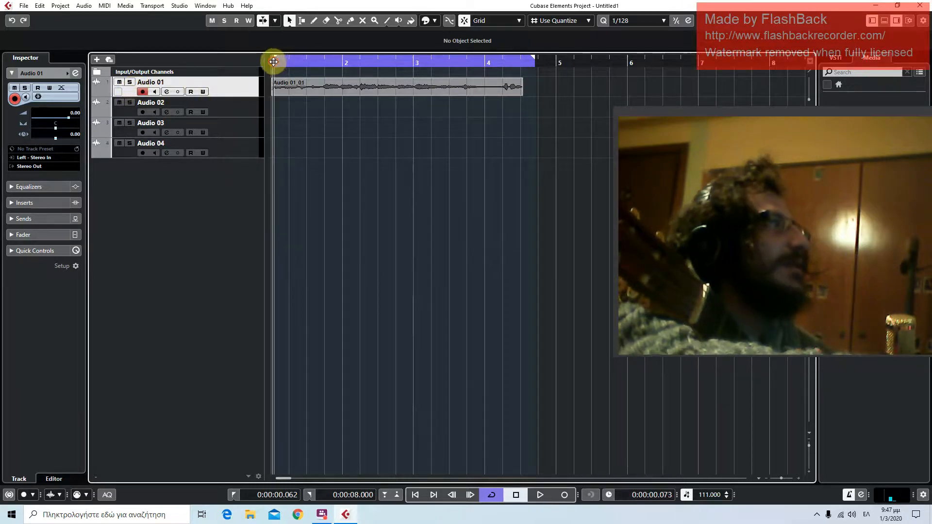
{"action": "left_click", "coordinate": [480, 89]}
{"action": "key", "text": "Delete"}
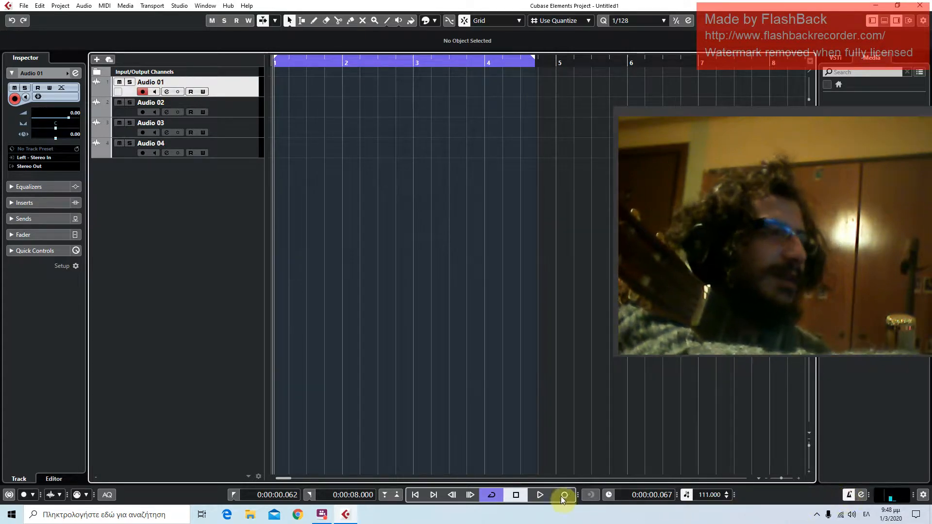
Play the empty project to listen to the metronome click, and stop playback
{"action": "left_click", "coordinate": [541, 496]}
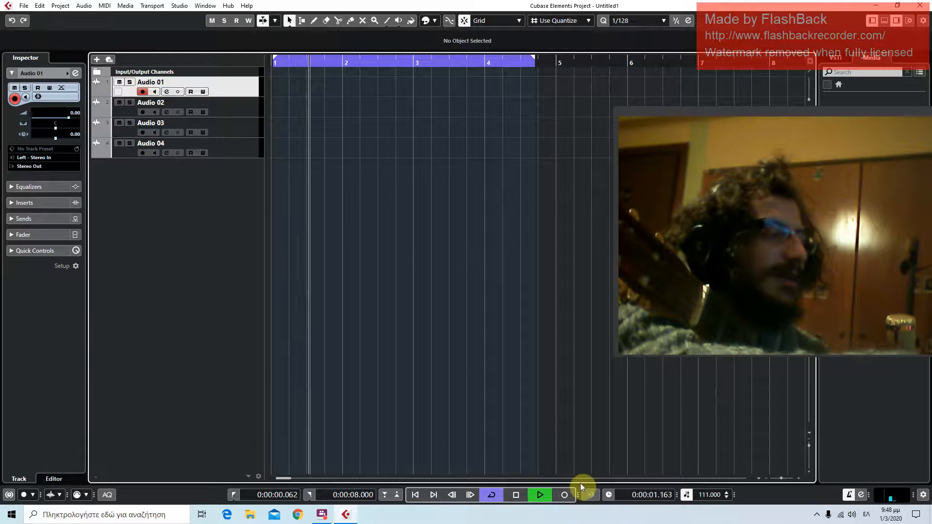
{"action": "left_click", "coordinate": [516, 495]}
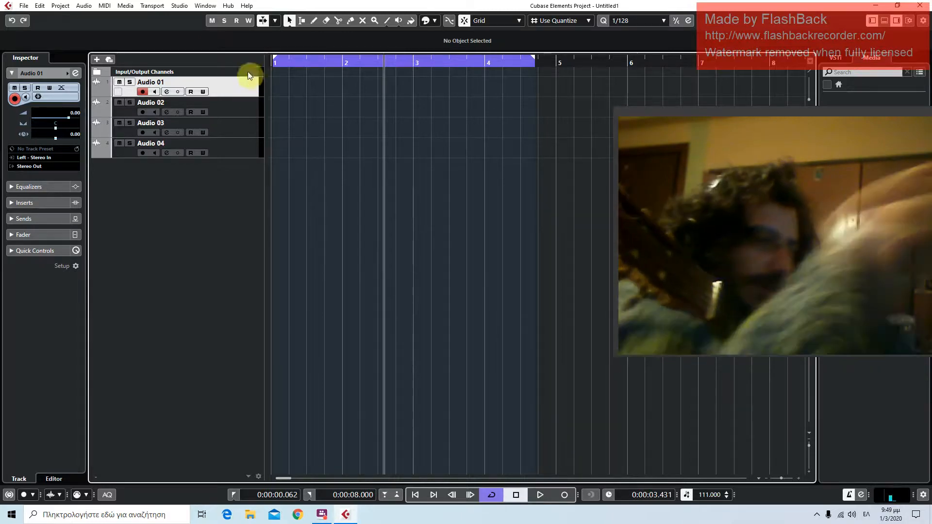
Record a new take on Audio 01 from the project start and stop before the cycle ends
{"action": "left_click", "coordinate": [414, 495]}
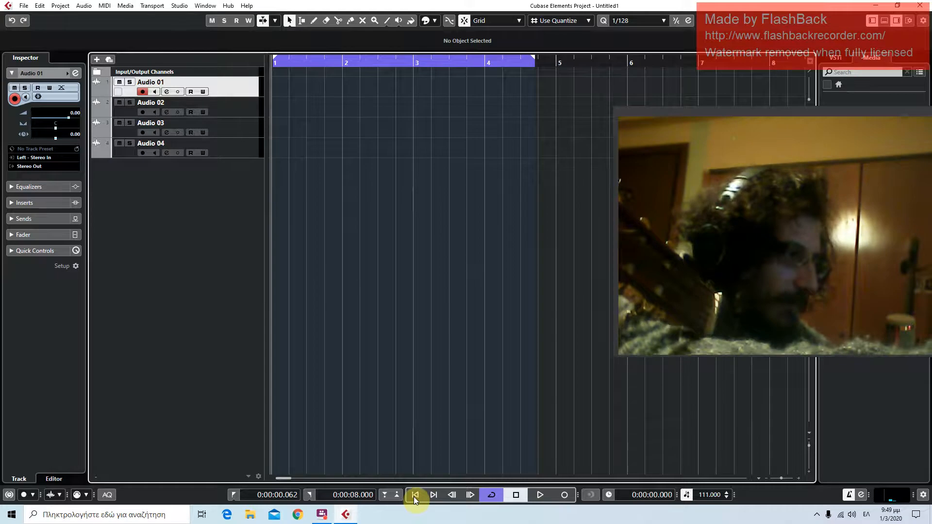
{"action": "left_click", "coordinate": [563, 494]}
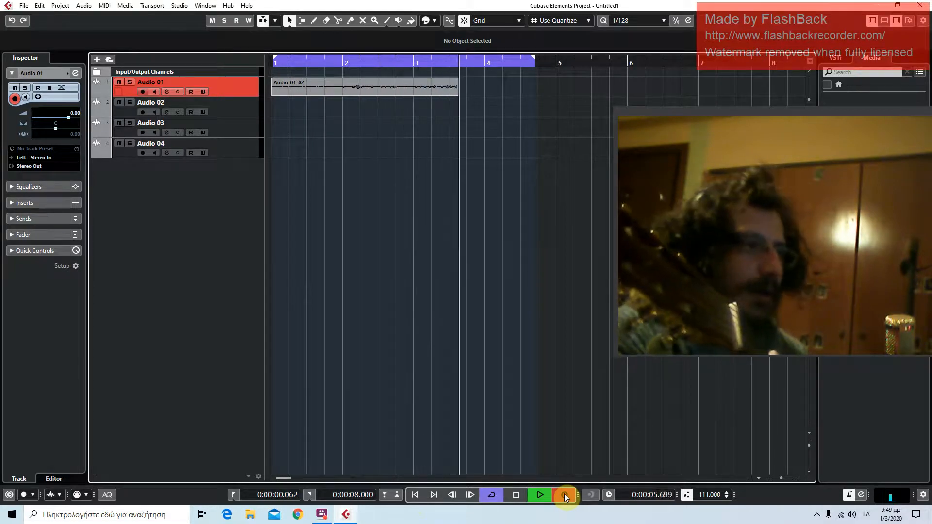
{"action": "left_click", "coordinate": [517, 495]}
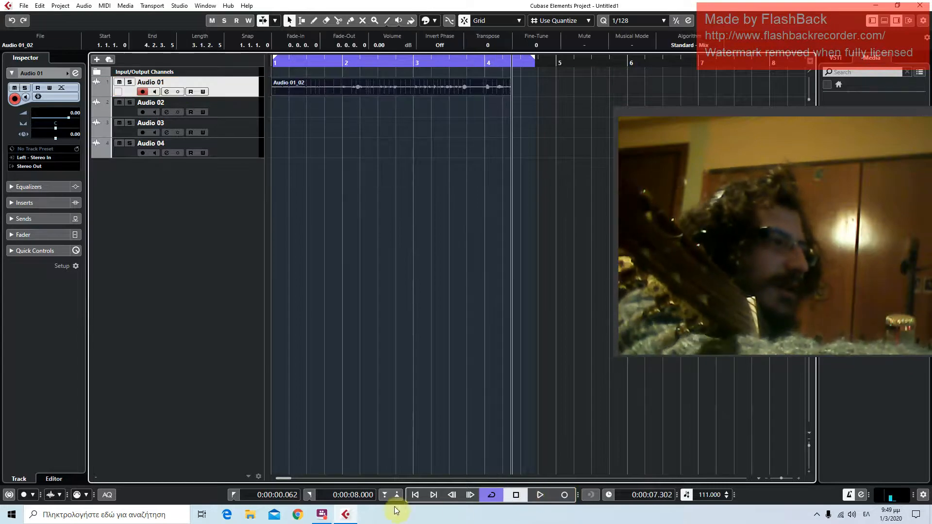
Disarm Audio 01, play back the new take, and stop
{"action": "left_click", "coordinate": [144, 92]}
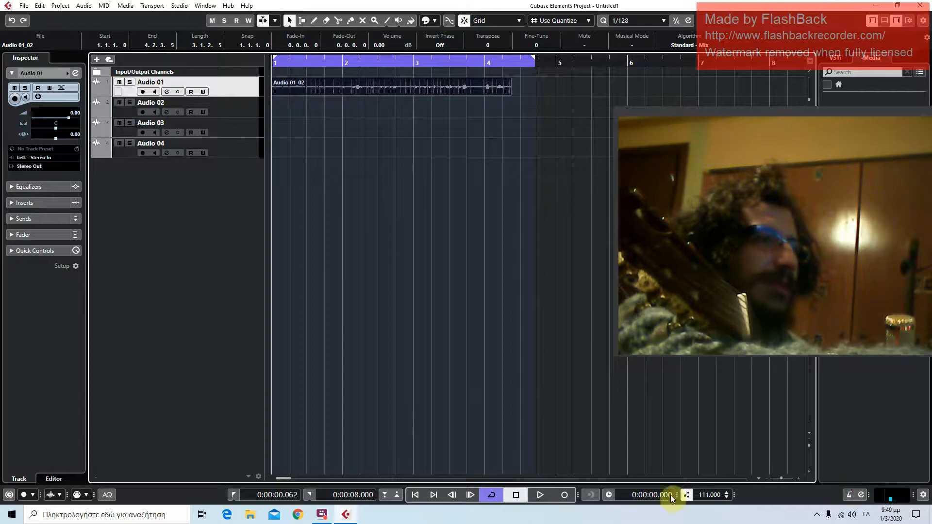
{"action": "left_click", "coordinate": [540, 495]}
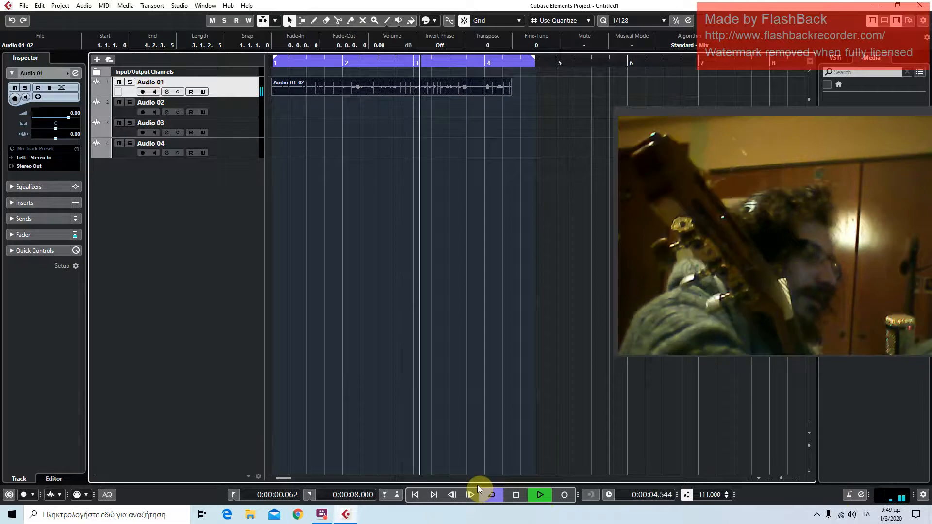
{"action": "left_click", "coordinate": [515, 495]}
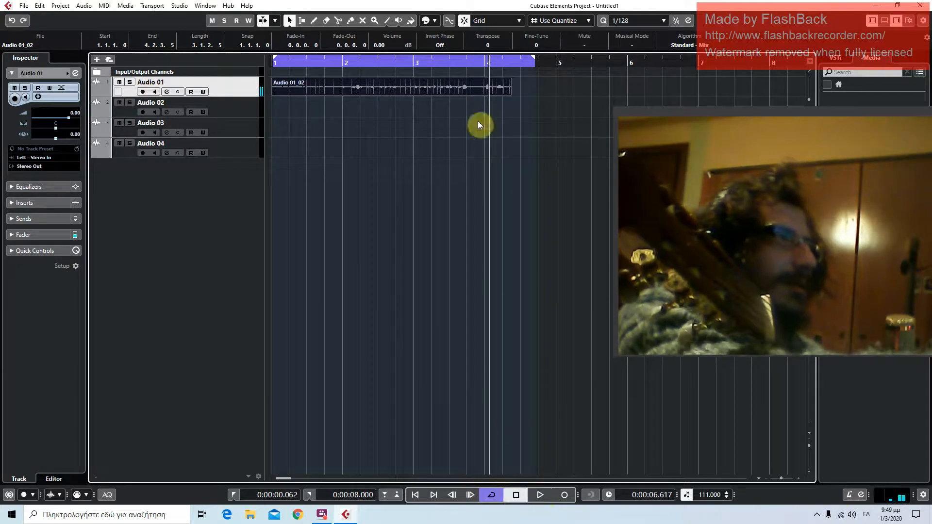
Shorten the recorded clip on Audio 01 to end at 3.4.1.0, and delete it
{"action": "left_click_drag", "start_coordinate": [508, 92], "coordinate": [462, 95]}
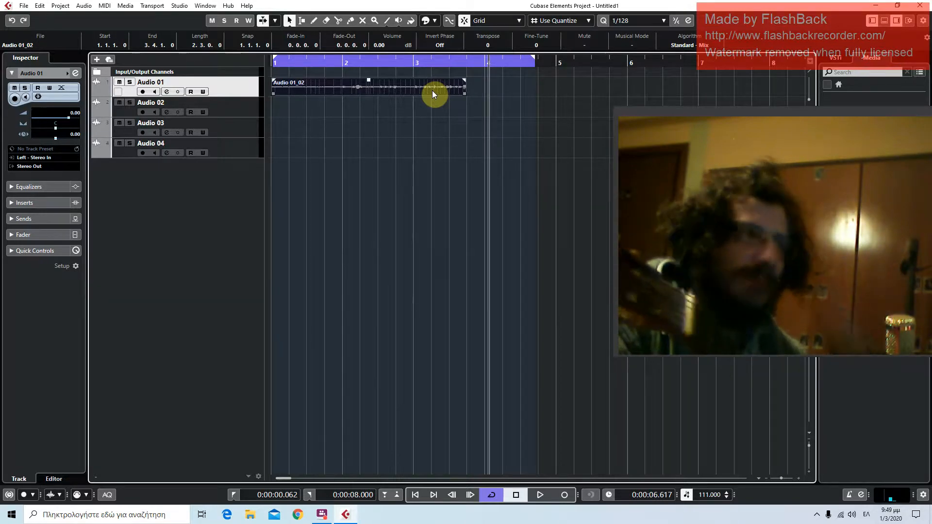
{"action": "key", "text": "Delete"}
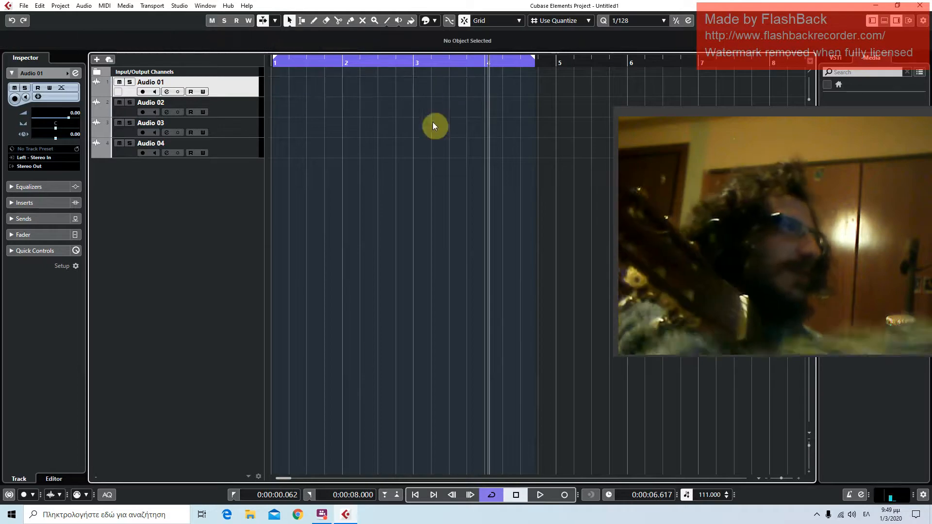
Return the playhead to the project start and arm Audio 01 for recording
{"action": "left_click", "coordinate": [416, 495]}
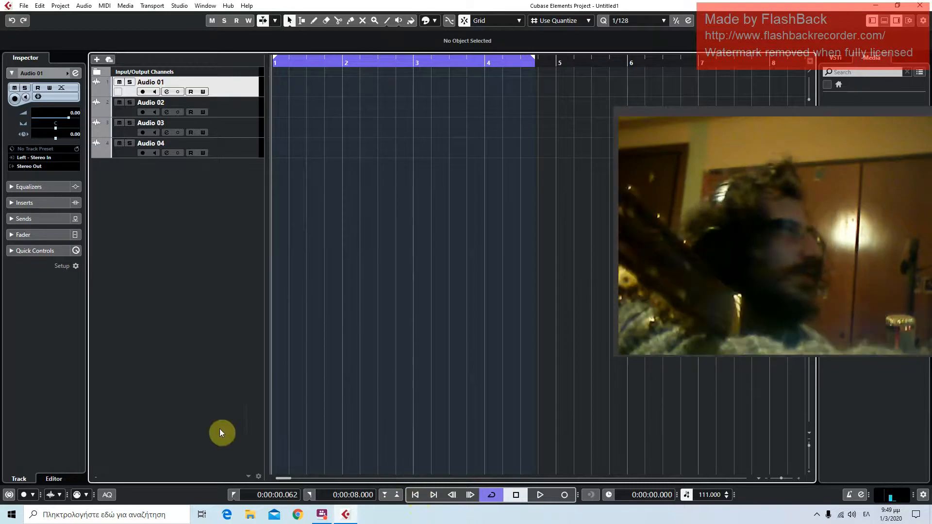
{"action": "left_click", "coordinate": [139, 92]}
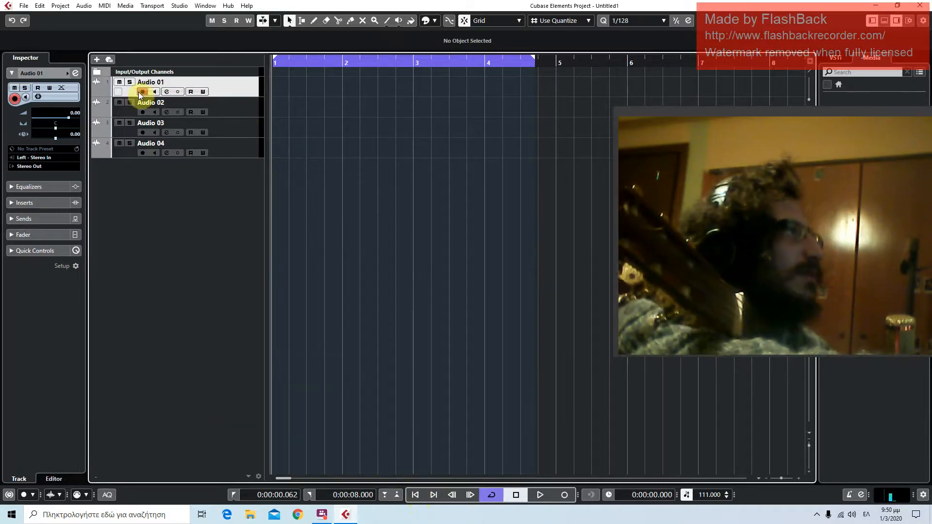
{"action": "left_click", "coordinate": [140, 91]}
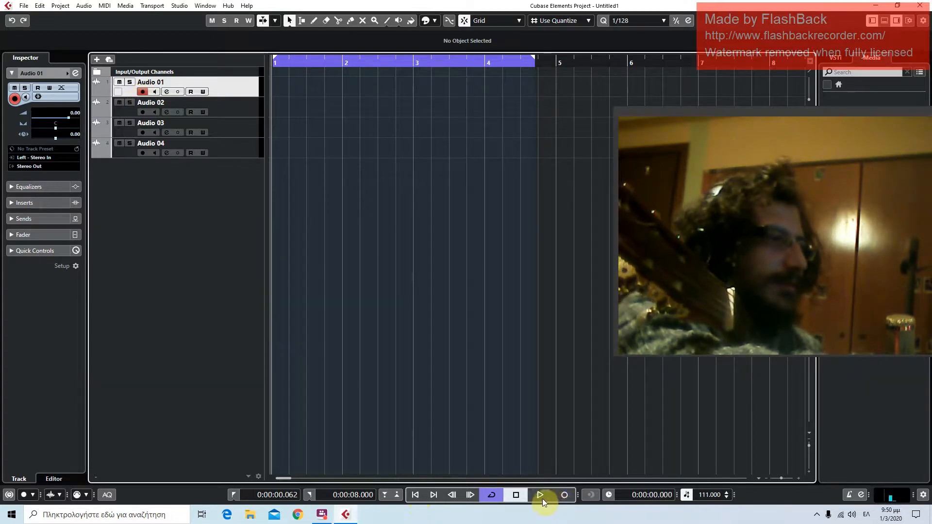
Record a short take on Audio 01, undo it, and return to the project start
{"action": "left_click", "coordinate": [566, 495]}
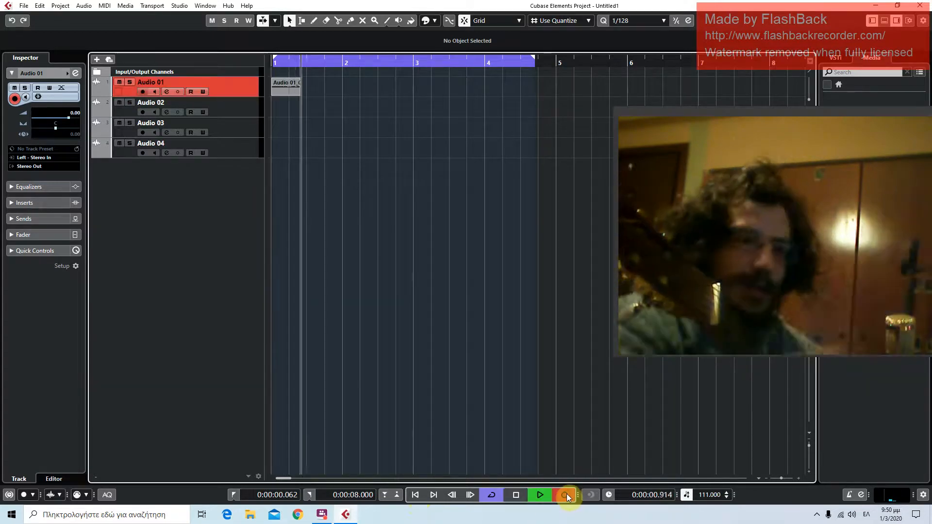
{"action": "left_click", "coordinate": [522, 499]}
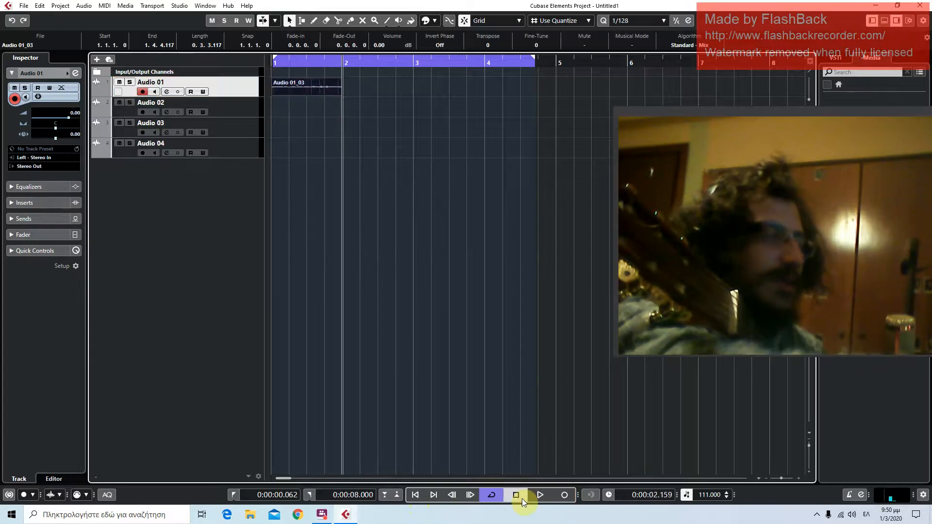
{"action": "key", "text": "ctrl+z"}
{"action": "left_click", "coordinate": [415, 494]}
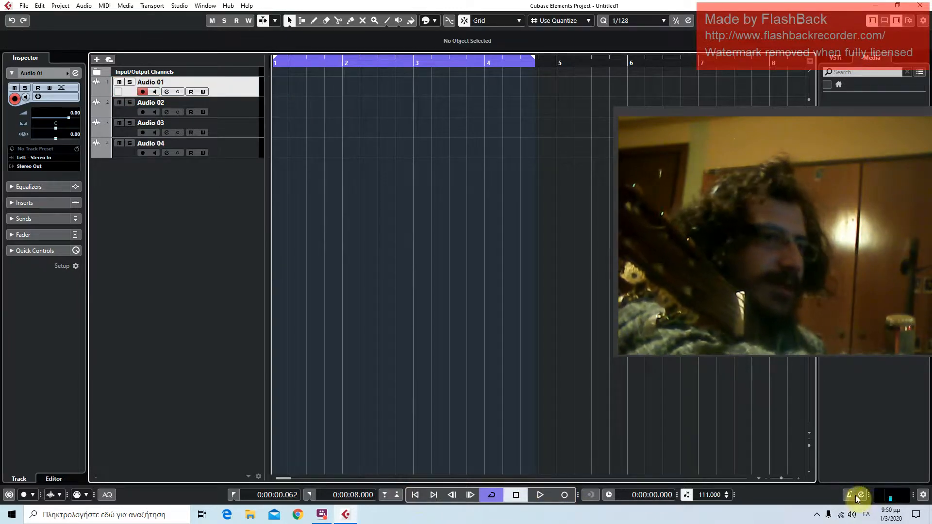
Review the general options and click sounds in the metronome setup, keeping the current settings
{"action": "left_click", "coordinate": [860, 495], "text": "ctrl"}
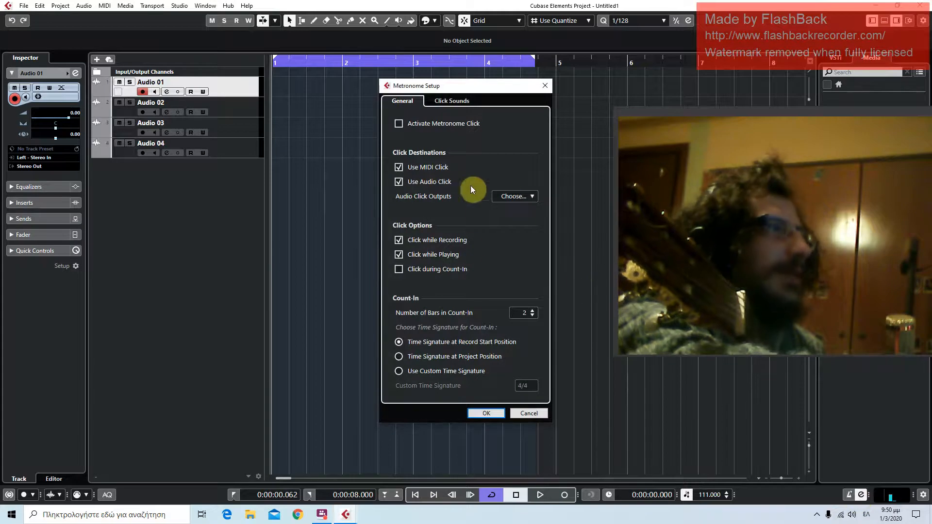
{"action": "left_click", "coordinate": [464, 97]}
{"action": "left_click", "coordinate": [417, 100]}
{"action": "left_click", "coordinate": [438, 97]}
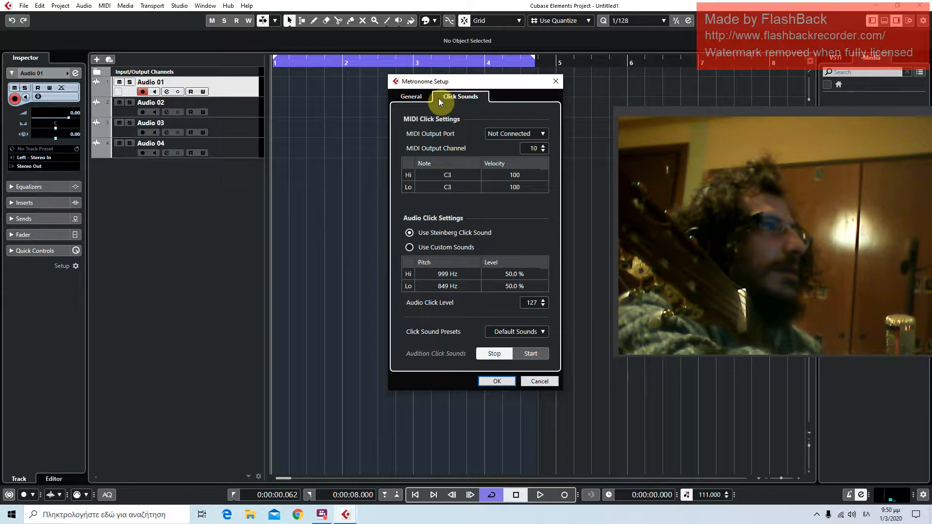
{"action": "left_click", "coordinate": [412, 98]}
{"action": "left_click", "coordinate": [506, 410]}
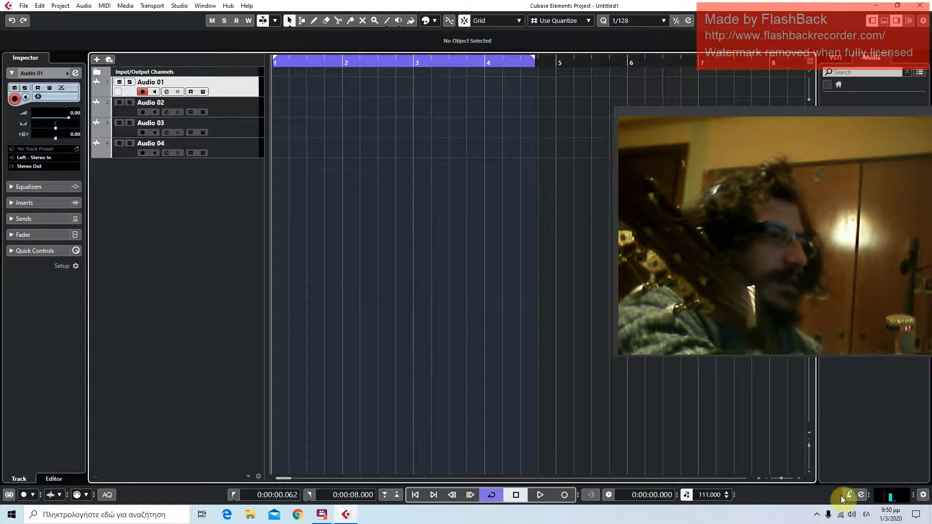
Record another take on Audio 01 from the project start, stop, and delete the clip
{"action": "key", "text": "KP_Multiply"}
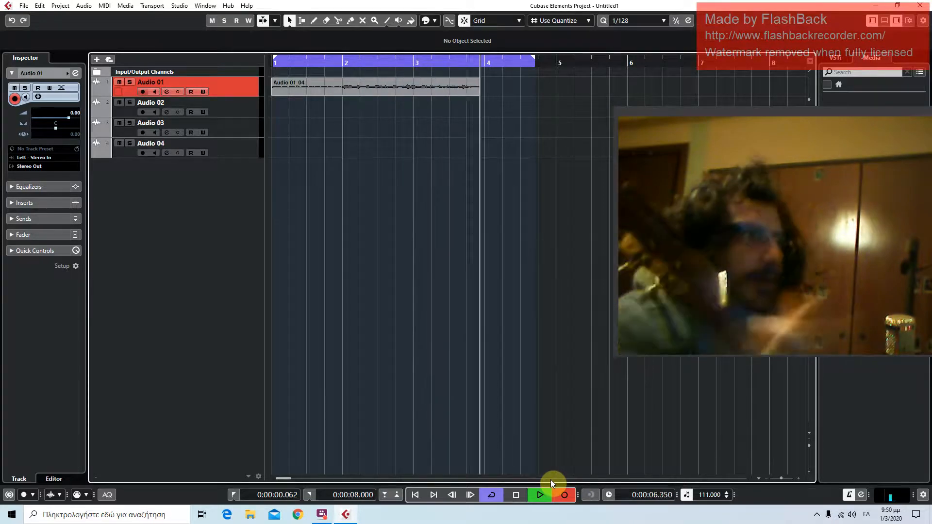
{"action": "left_click", "coordinate": [516, 496]}
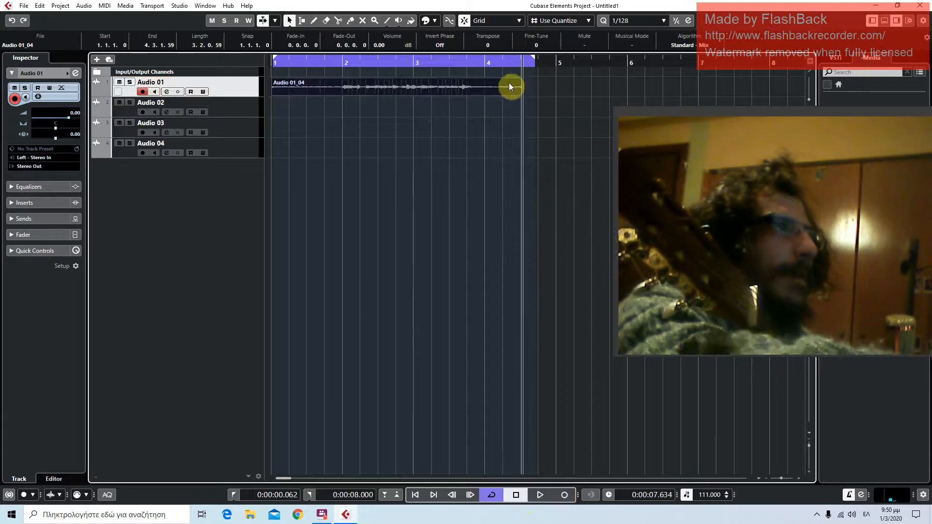
{"action": "key", "text": "Delete"}
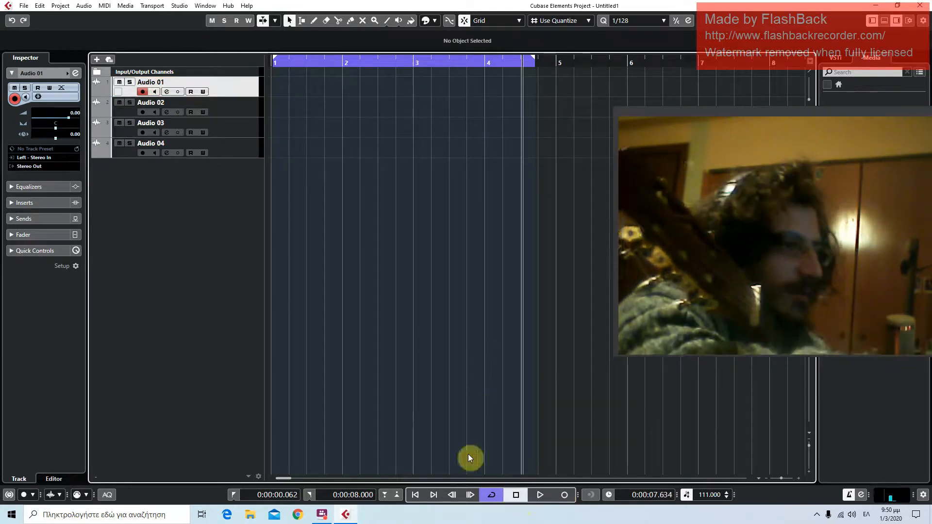
Lower the project tempo to 90 and record on Audio 01 from the project start into a second cycle pass
{"action": "scroll", "coordinate": [713, 495], "scroll_direction": "down", "scroll_amount": 20}
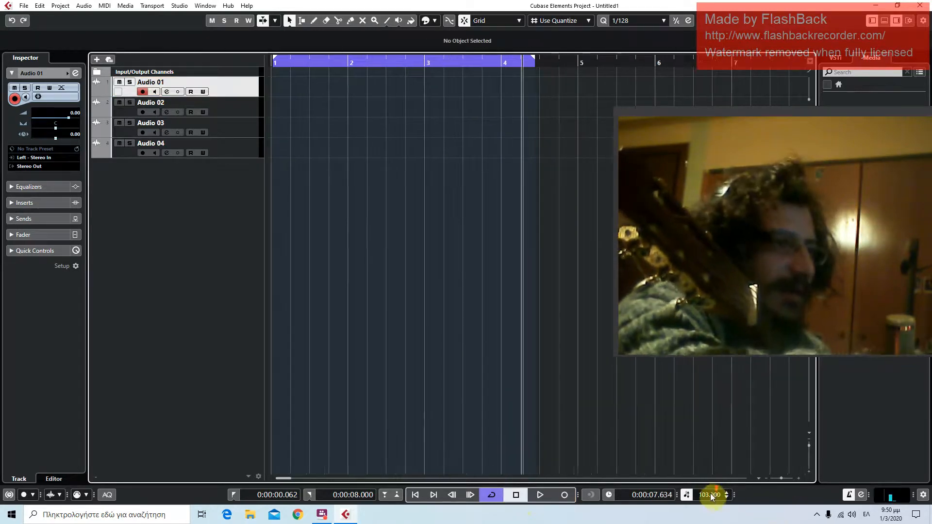
{"action": "scroll", "coordinate": [707, 494], "scroll_direction": "down", "scroll_amount": 1}
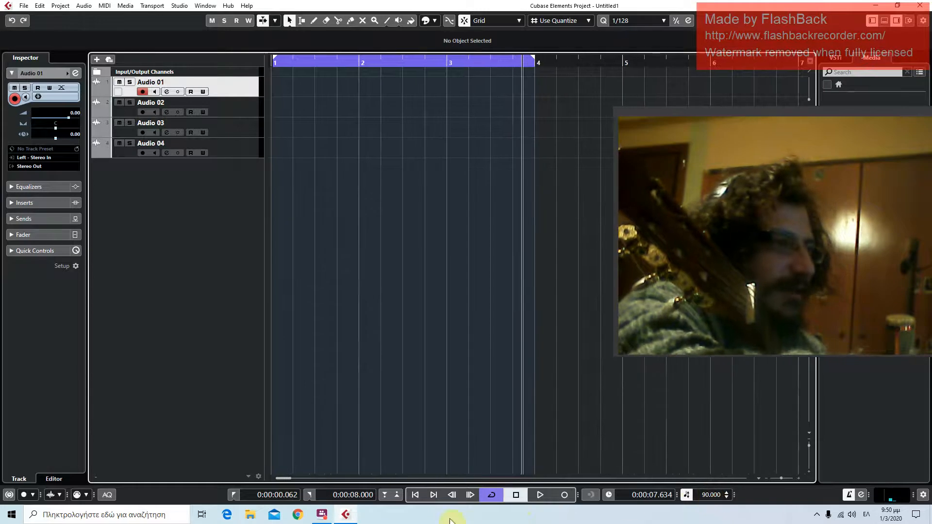
{"action": "left_click", "coordinate": [414, 495]}
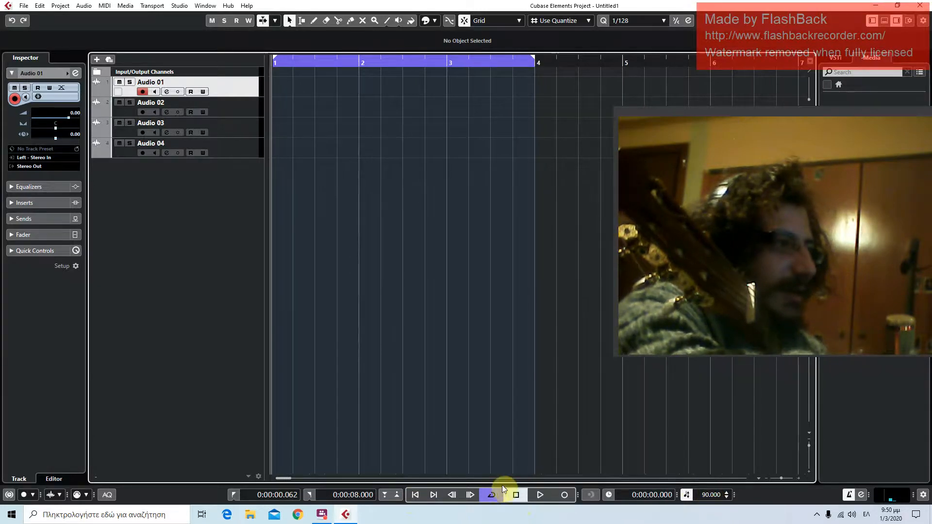
{"action": "left_click", "coordinate": [559, 495]}
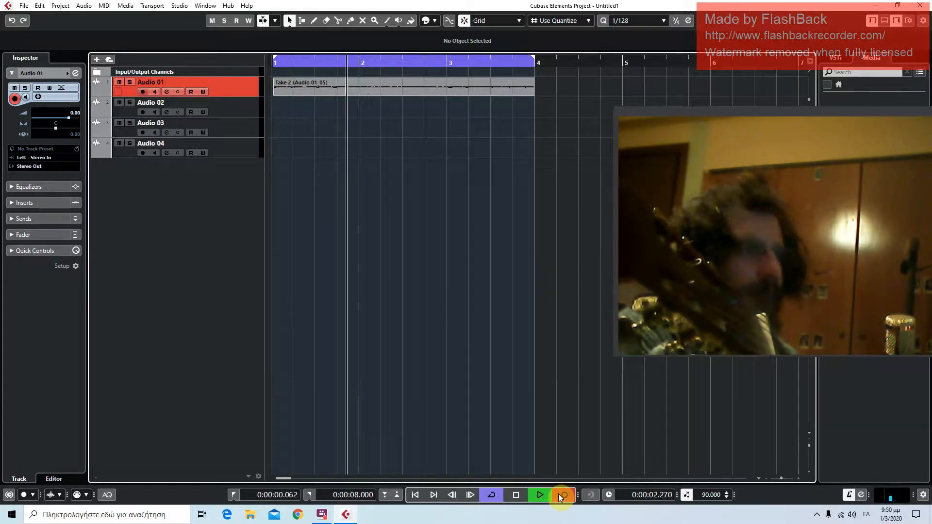
{"action": "key", "text": "space"}
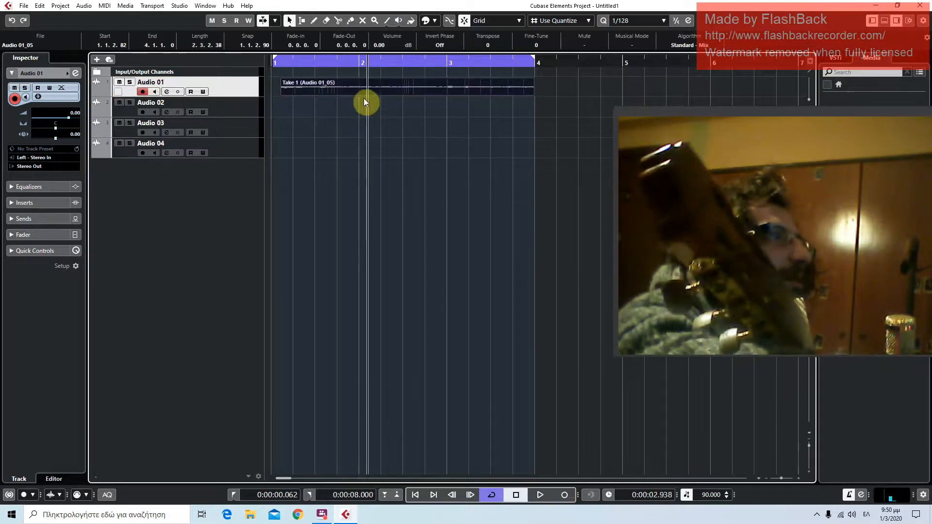
Disarm Audio 01 and play back the recorded take from near its start, stopping partway
{"action": "left_click", "coordinate": [279, 59]}
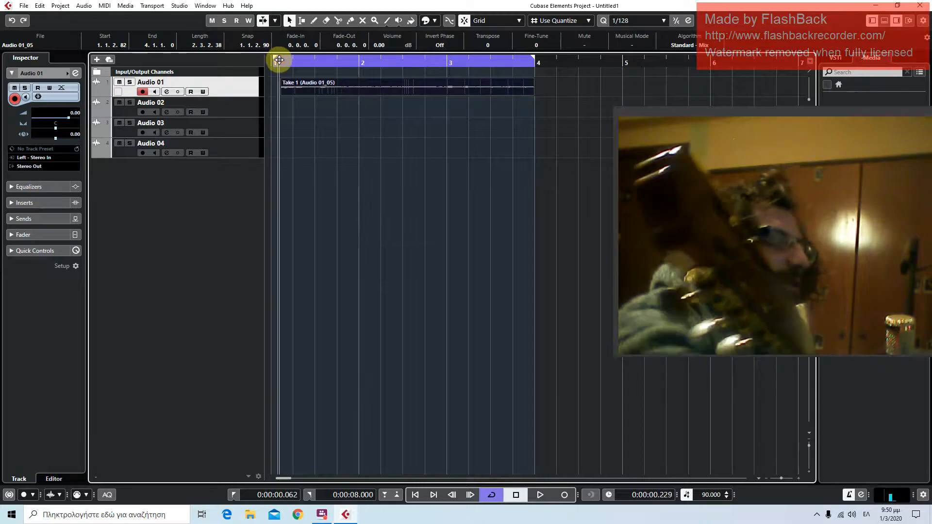
{"action": "key", "text": "space"}
{"action": "left_click", "coordinate": [141, 92]}
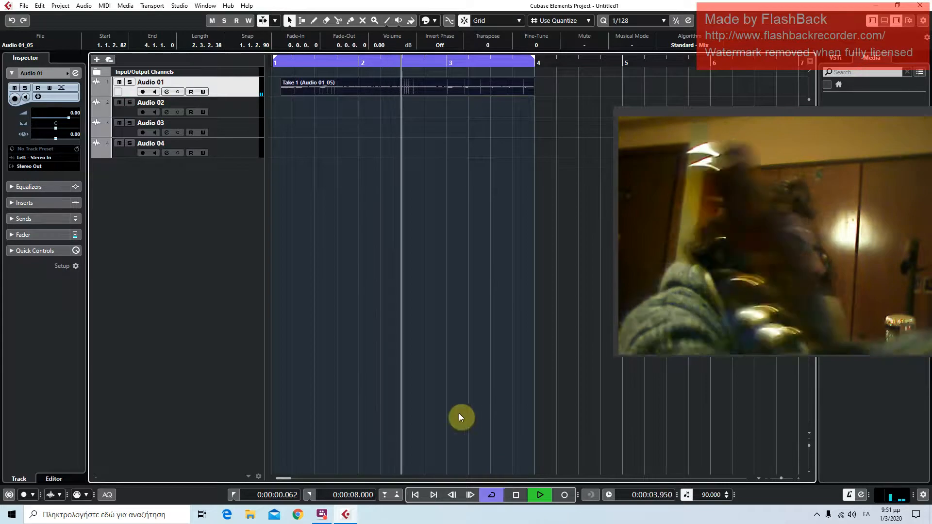
{"action": "left_click", "coordinate": [515, 496]}
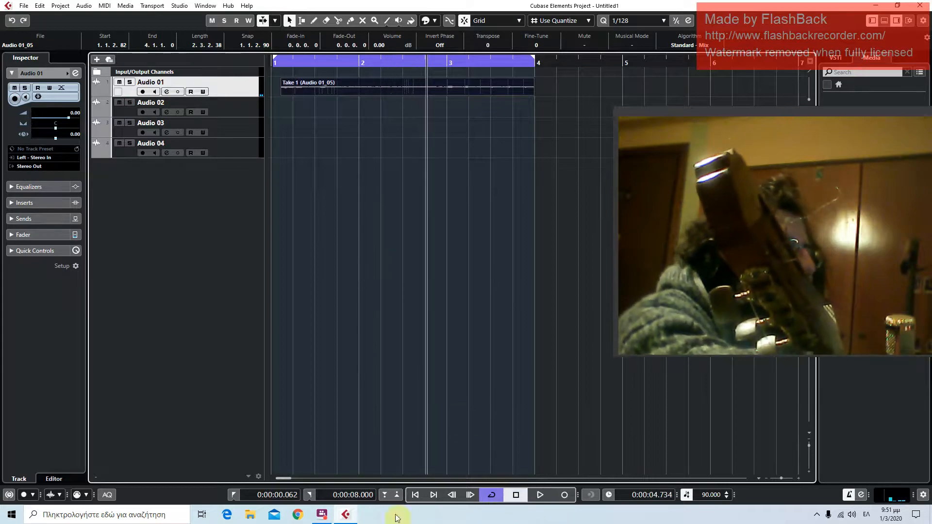
Play the take from the project start and raise the clip's volume to 11.74 dB
{"action": "left_click", "coordinate": [417, 497]}
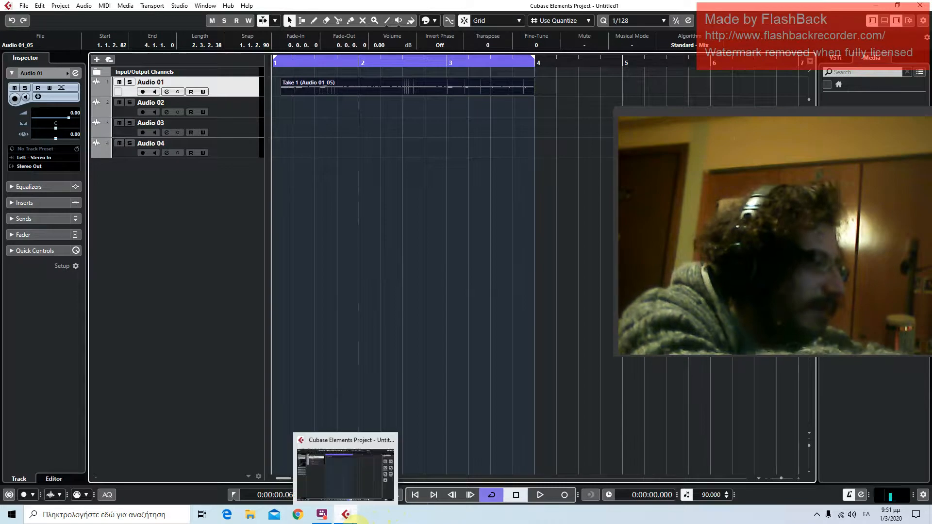
{"action": "left_click", "coordinate": [540, 494]}
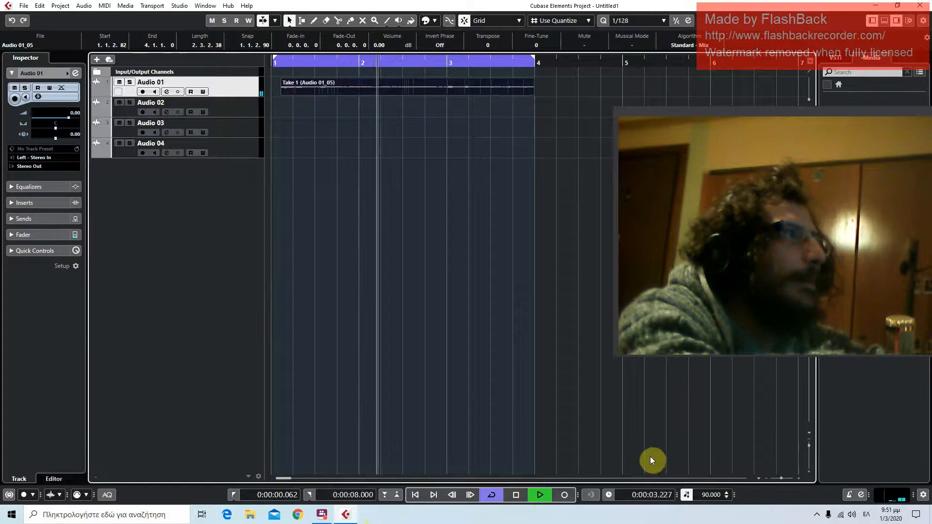
{"action": "left_click_drag", "start_coordinate": [406, 79], "coordinate": [411, 26]}
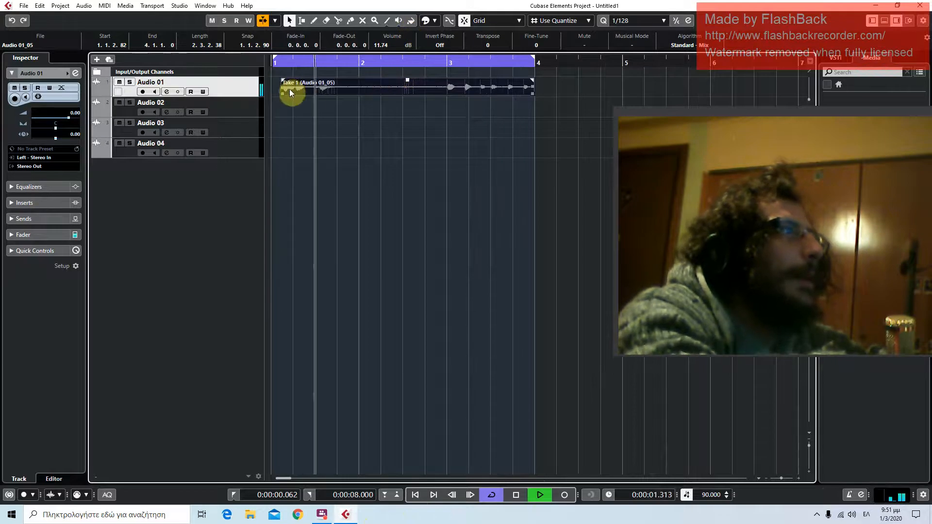
Stop playback and trim the start of the recorded take on Audio 01 to bar 3
{"action": "key", "text": "space"}
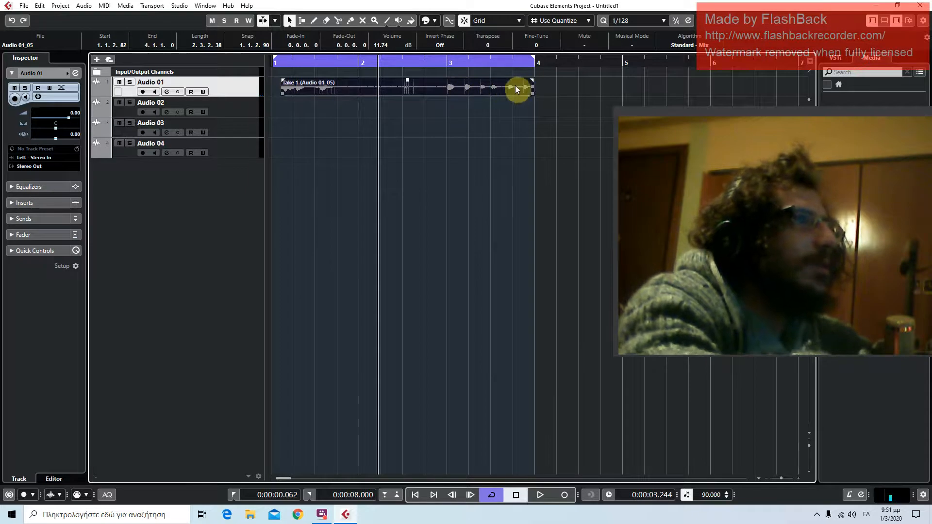
{"action": "left_click_drag", "start_coordinate": [282, 92], "coordinate": [449, 96]}
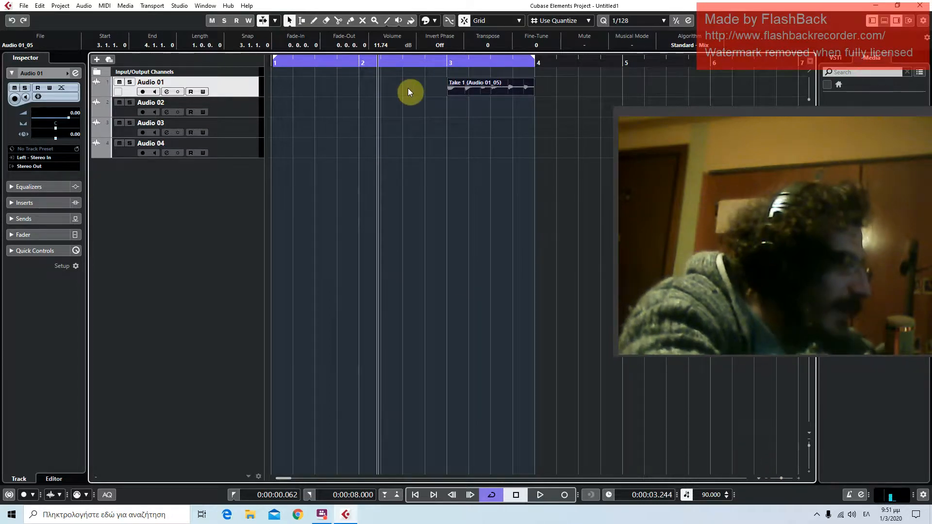
{"action": "left_click", "coordinate": [443, 61]}
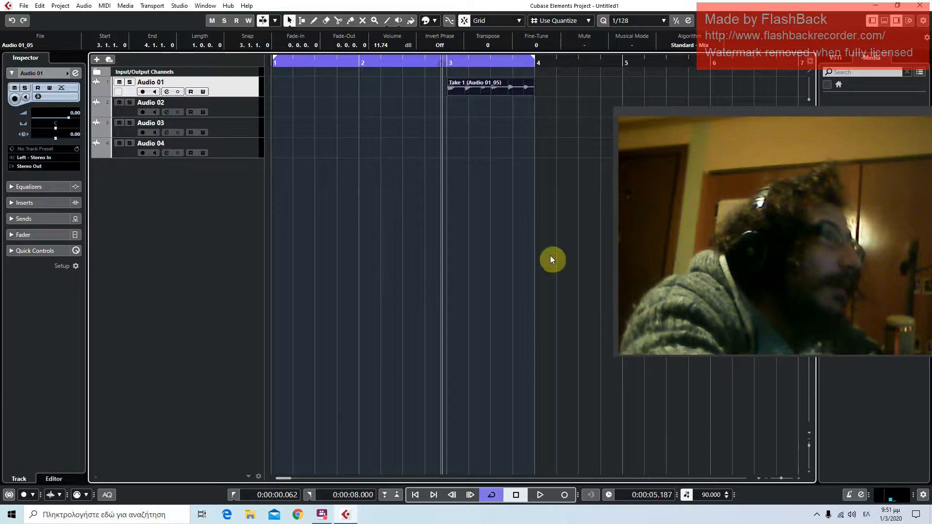
{"action": "left_click", "coordinate": [785, 477]}
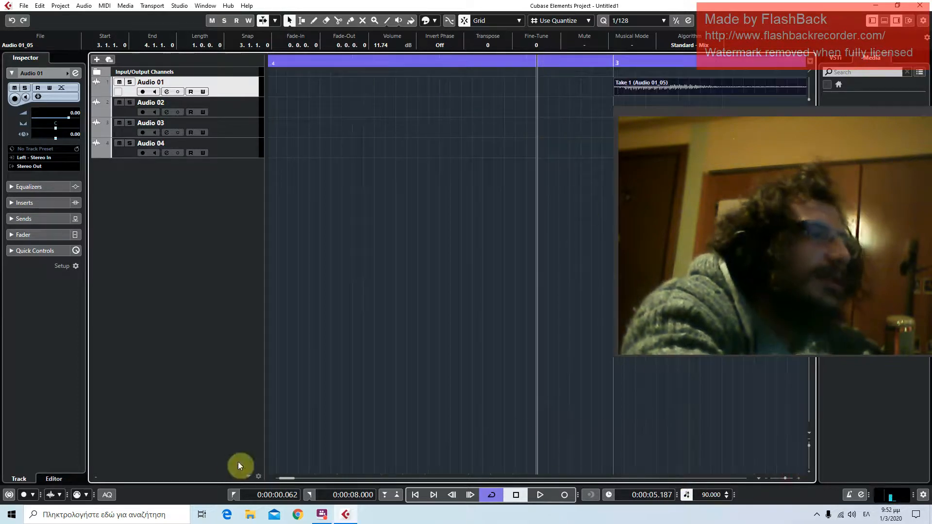
{"action": "left_click_drag", "start_coordinate": [785, 476], "coordinate": [765, 476]}
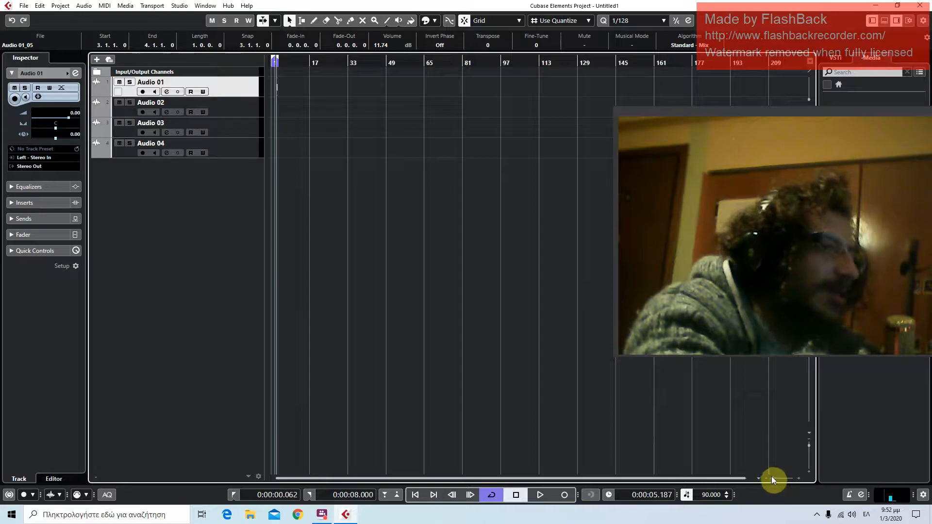
{"action": "left_click_drag", "start_coordinate": [771, 477], "coordinate": [782, 477]}
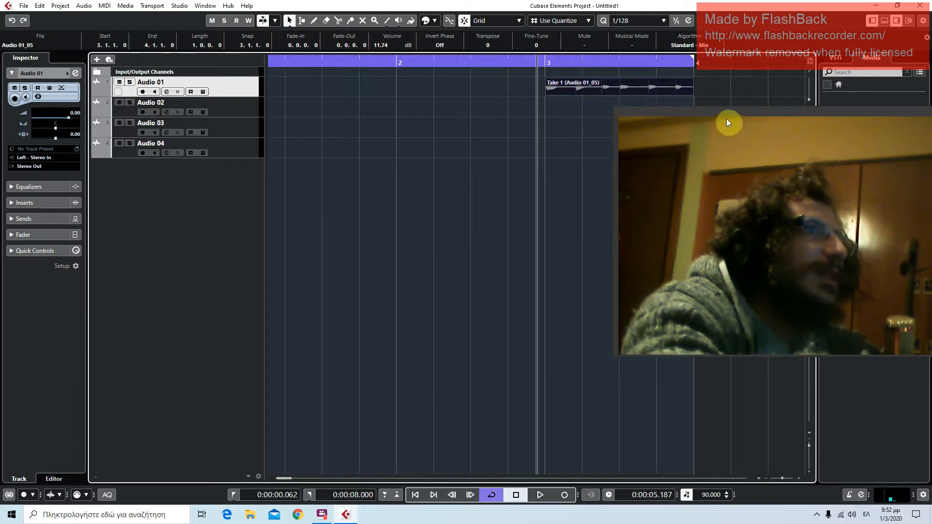
{"action": "left_click", "coordinate": [557, 89]}
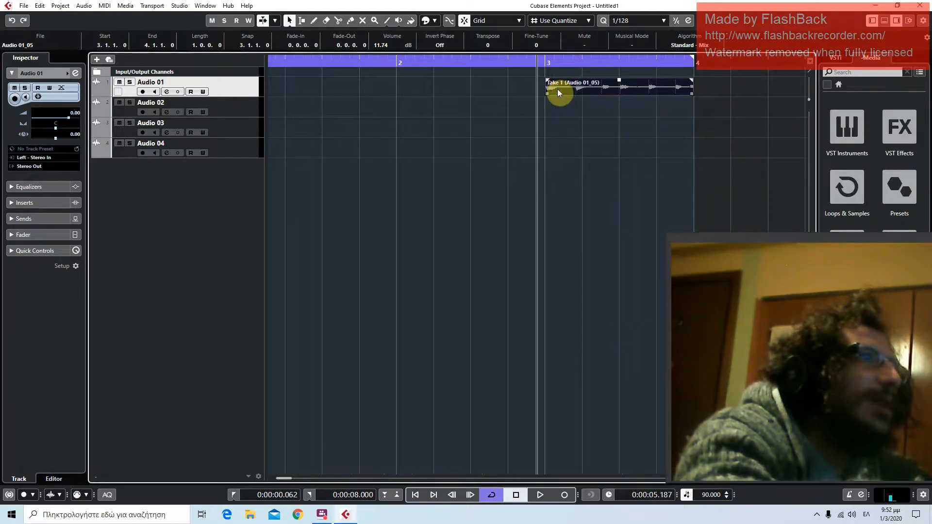
Collapse the cycle range to the project start and duplicate the trimmed clip repeatedly along Audio 01 up to about bar 23
{"action": "left_click_drag", "start_coordinate": [694, 60], "coordinate": [261, 60]}
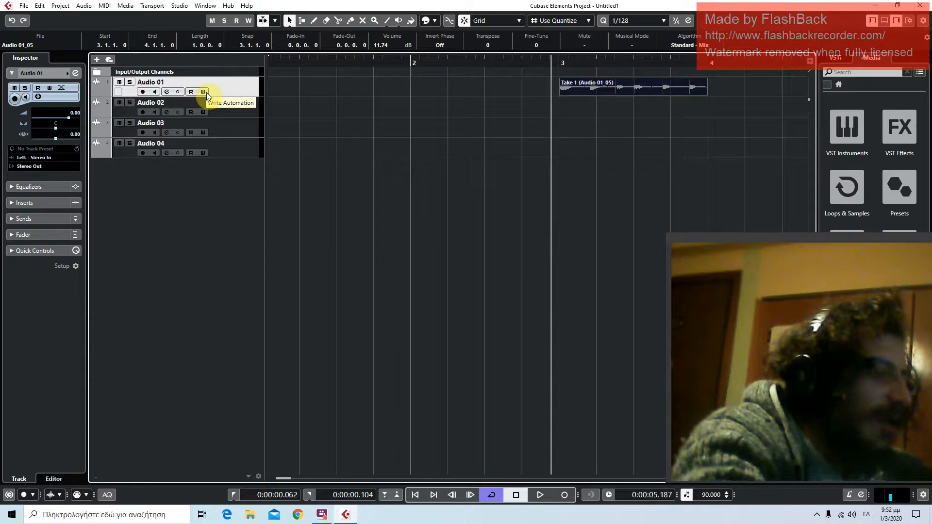
{"action": "left_click", "coordinate": [596, 90]}
{"action": "left_click", "coordinate": [596, 90]}
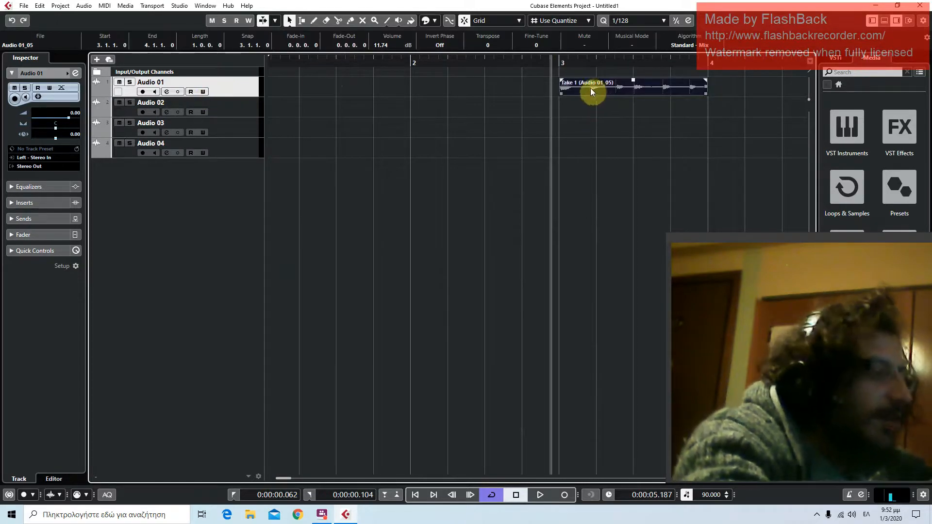
{"action": "key", "text": "ctrl+d"}
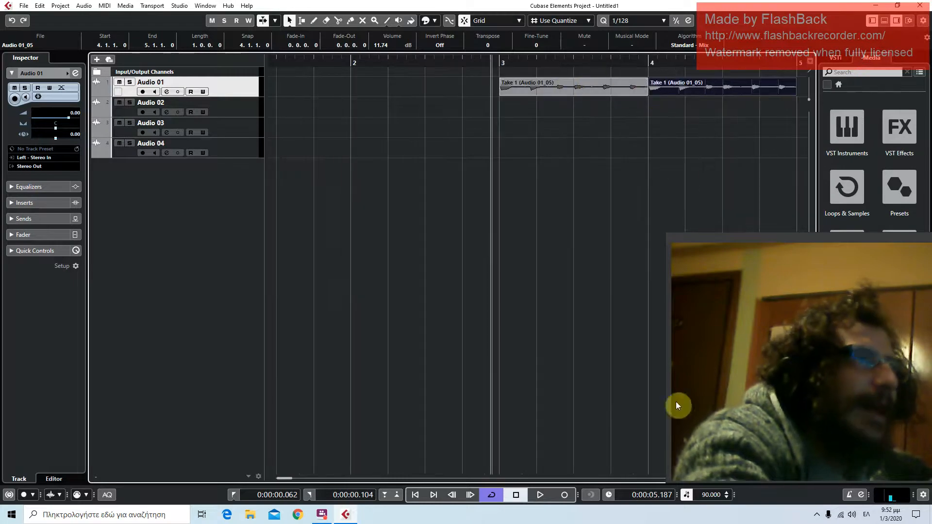
{"action": "left_click_drag", "start_coordinate": [799, 246], "coordinate": [309, 174]}
{"action": "left_click", "coordinate": [774, 478]}
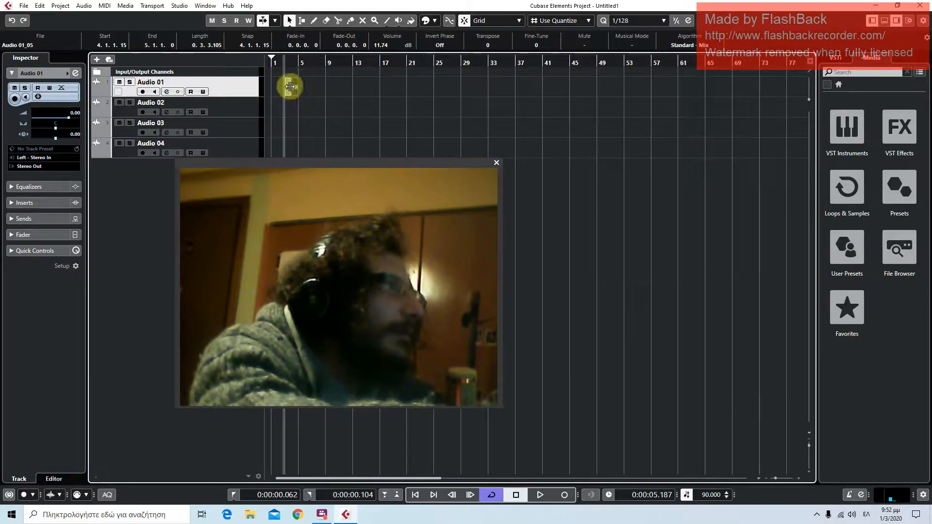
{"action": "key", "text": "ctrl+d"}
{"action": "key", "text": "ctrl+d"}
{"action": "key", "text": "ctrl+d"}
{"action": "key", "text": "ctrl+d"}
{"action": "key", "text": "ctrl+d"}
{"action": "key", "text": "ctrl+d"}
{"action": "key", "text": "ctrl+d"}
{"action": "key", "text": "ctrl+d"}
{"action": "key", "text": "ctrl+d"}
{"action": "key", "text": "ctrl+d"}
{"action": "key", "text": "ctrl+d"}
{"action": "key", "text": "ctrl+d"}
{"action": "key", "text": "ctrl+d"}
{"action": "key", "text": "ctrl+d"}
{"action": "key", "text": "ctrl+d"}
{"action": "key", "text": "ctrl+d"}
{"action": "key", "text": "ctrl+d"}
{"action": "key", "text": "ctrl+d"}
{"action": "key", "text": "ctrl+d"}
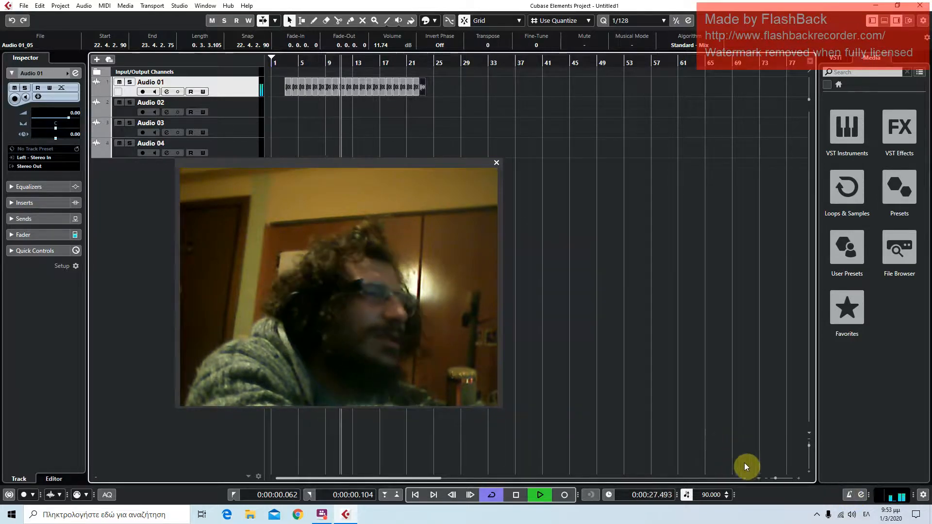
Enable Constrain Delay Compensation and play the repeated clips from the project start with the metronome on, stopping around bar 6
{"action": "left_click", "coordinate": [518, 493]}
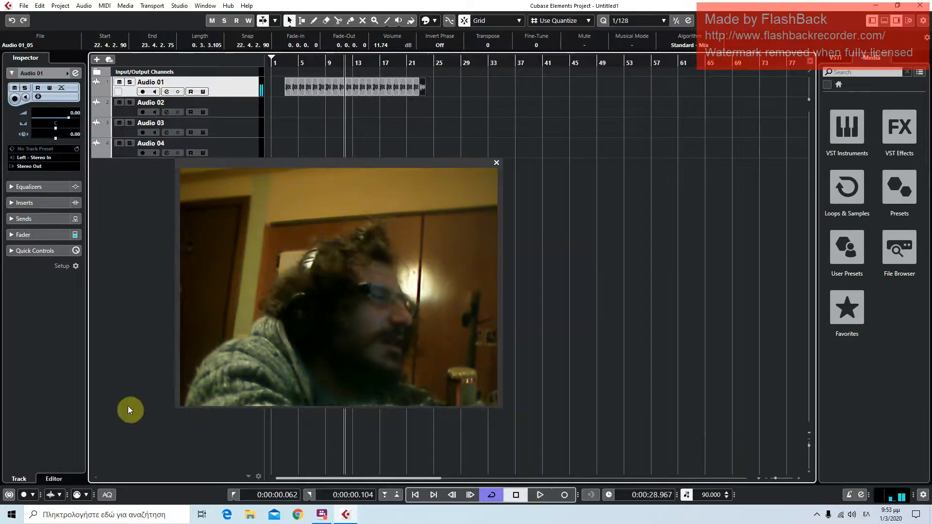
{"action": "left_click", "coordinate": [8, 498]}
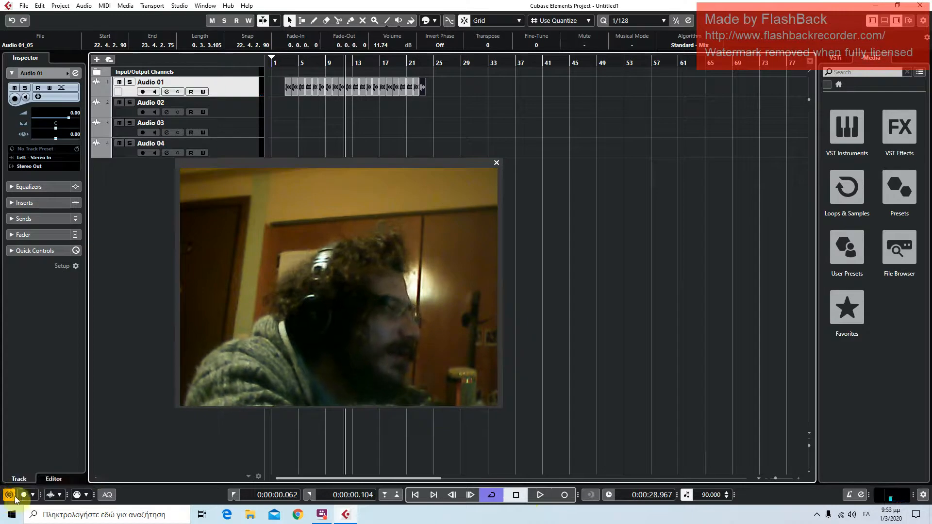
{"action": "left_click", "coordinate": [412, 496]}
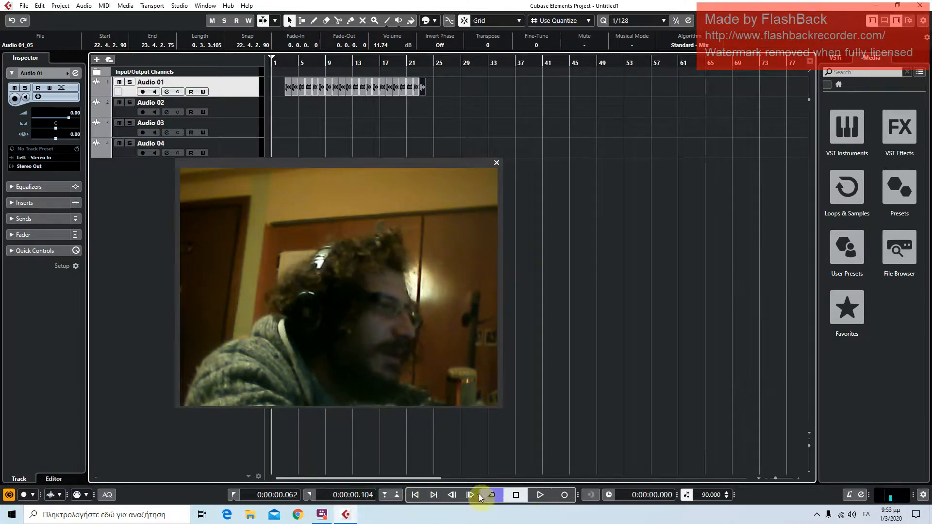
{"action": "left_click", "coordinate": [542, 497]}
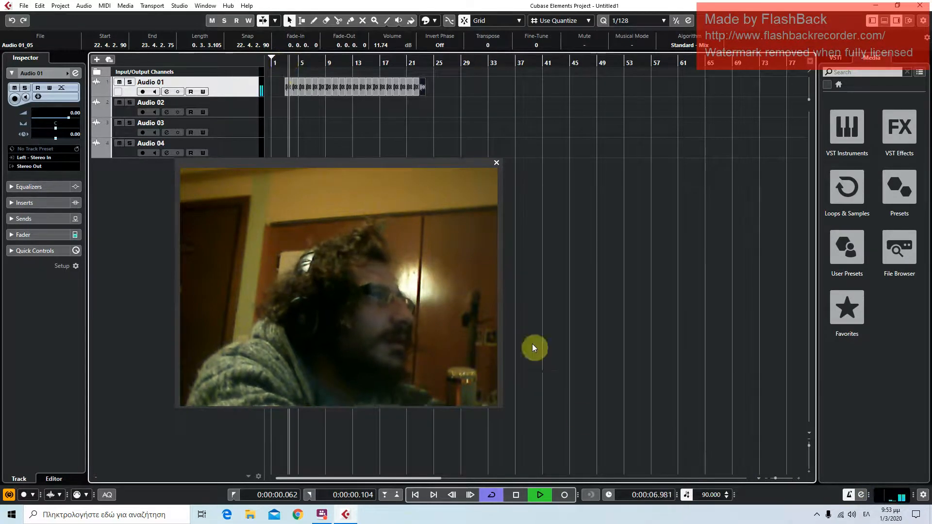
{"action": "left_click_drag", "start_coordinate": [779, 477], "coordinate": [781, 477]}
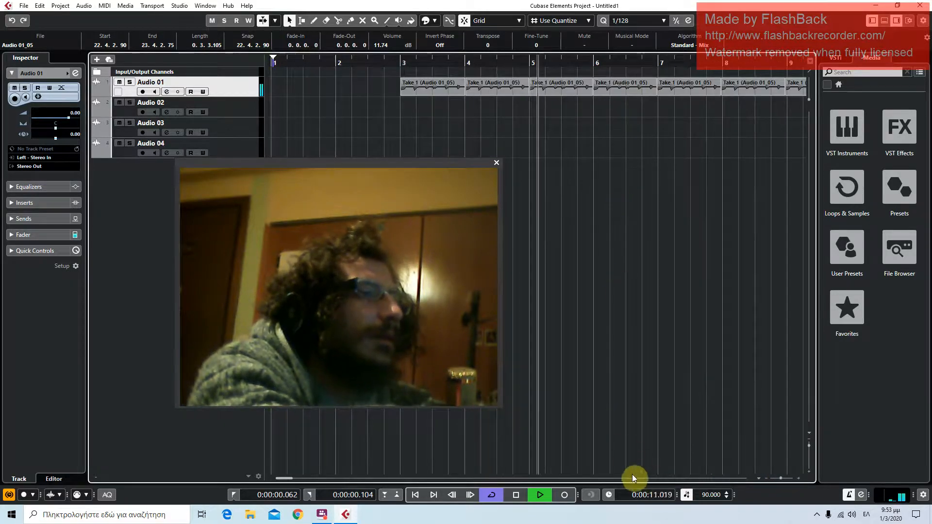
{"action": "left_click", "coordinate": [516, 495]}
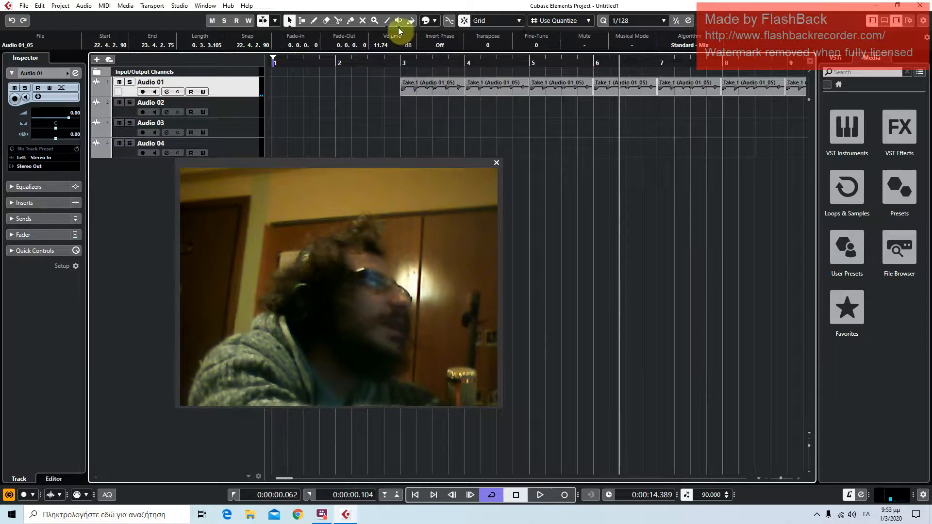
Browse the VST effects in the media browser and expand the Delay category
{"action": "left_click", "coordinate": [895, 130]}
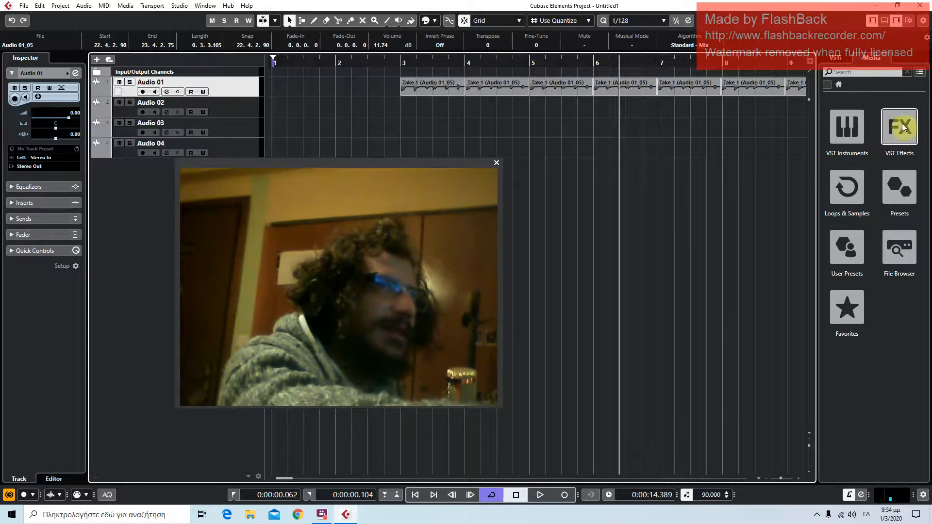
{"action": "left_click", "coordinate": [855, 141]}
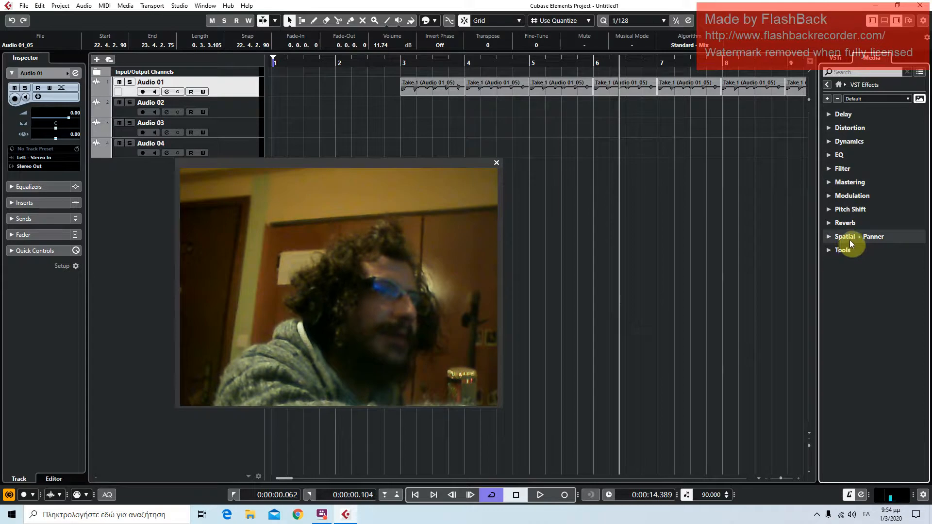
{"action": "left_click", "coordinate": [847, 252]}
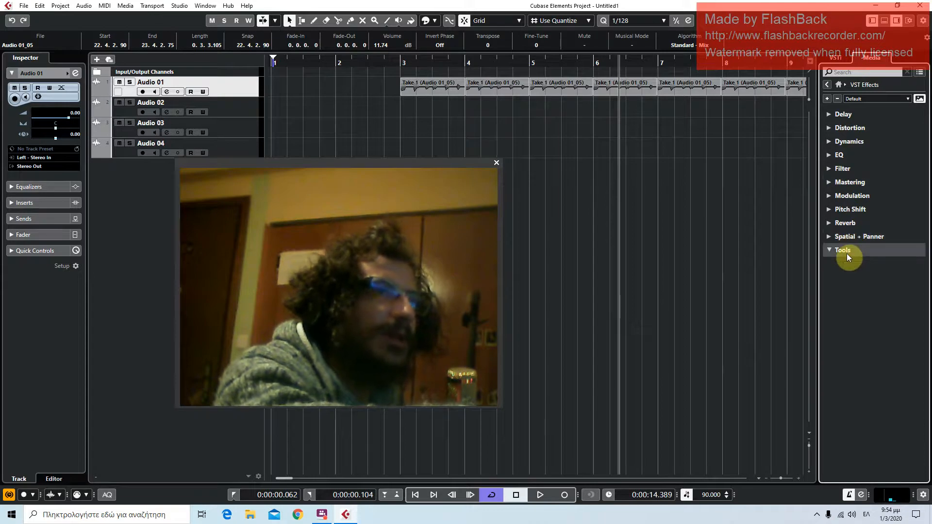
{"action": "left_click", "coordinate": [846, 253]}
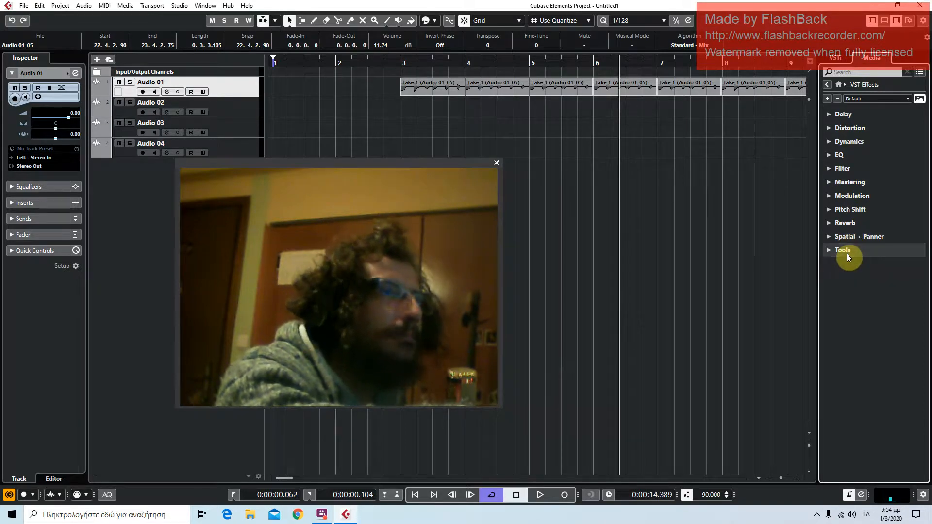
{"action": "left_click", "coordinate": [847, 117]}
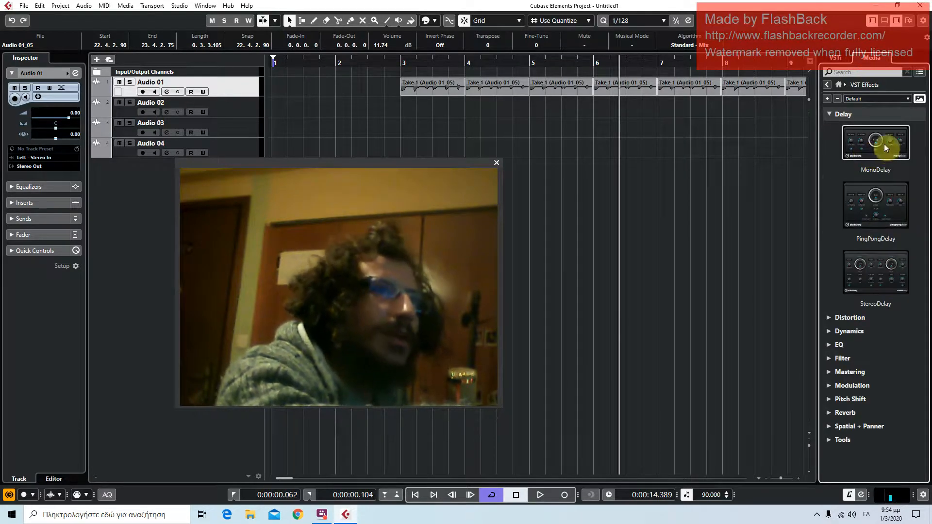
Add MonoDelay as an FX channel below the audio tracks and close its plug-in window
{"action": "left_click_drag", "start_coordinate": [884, 146], "coordinate": [150, 172]}
{"action": "left_click_drag", "start_coordinate": [526, 288], "coordinate": [581, 189]}
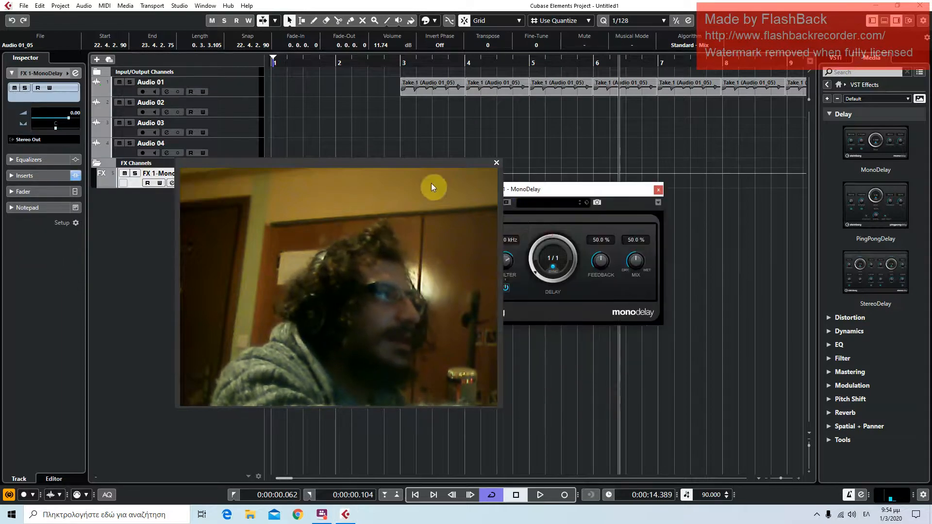
{"action": "left_click_drag", "start_coordinate": [429, 164], "coordinate": [659, 276]}
{"action": "left_click", "coordinate": [211, 245]}
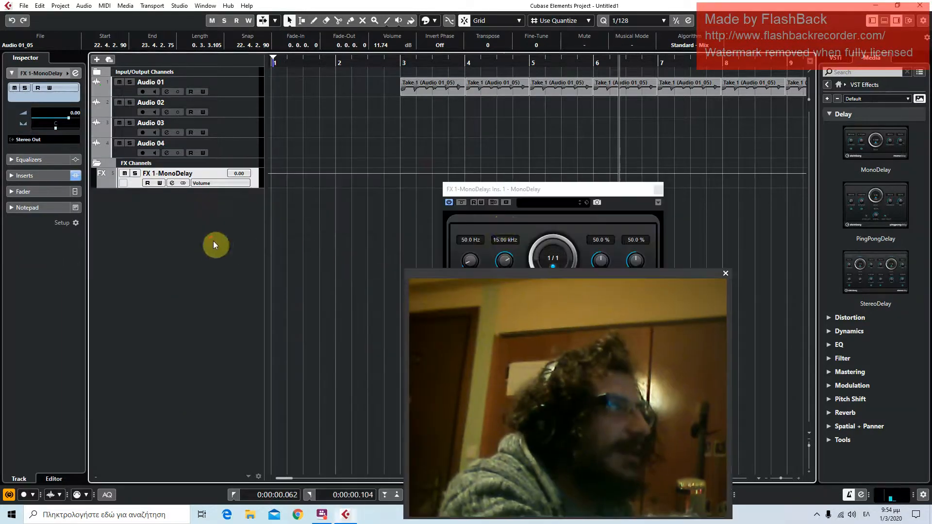
{"action": "left_click", "coordinate": [522, 189]}
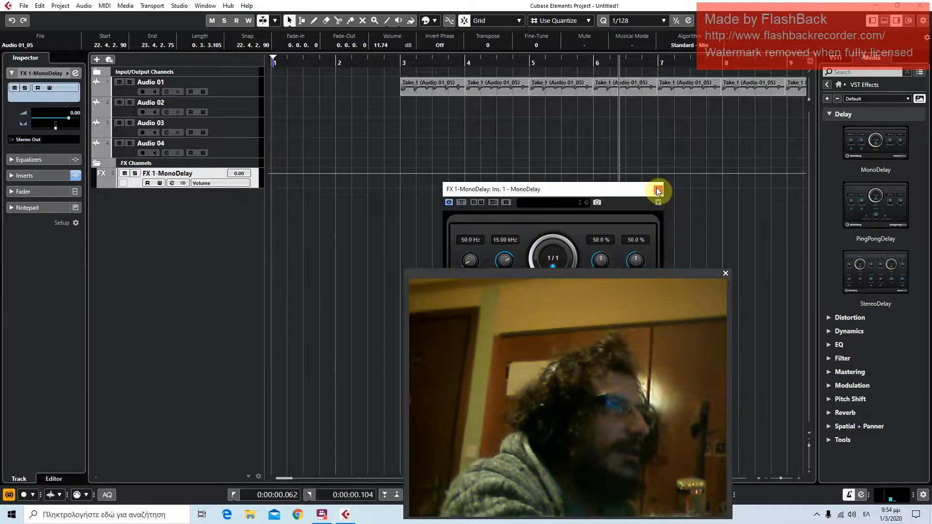
{"action": "left_click", "coordinate": [657, 190]}
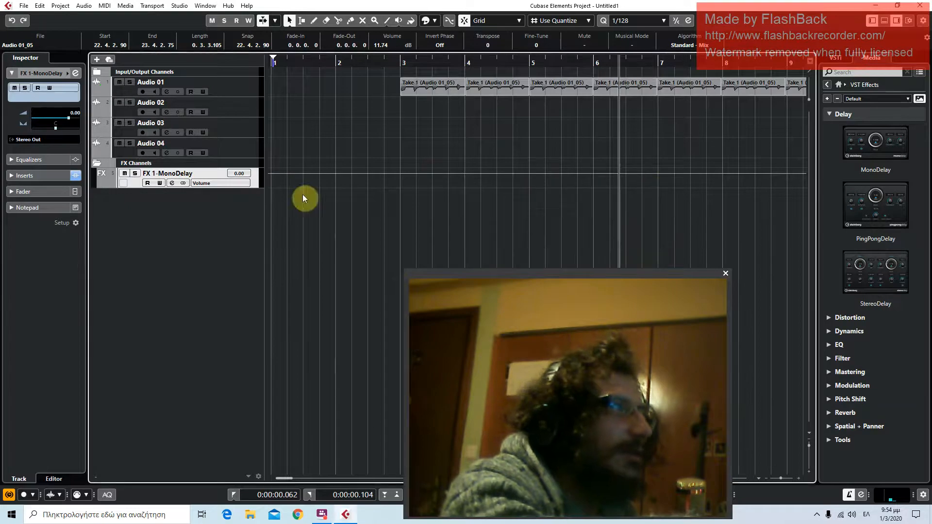
Delete the MonoDelay FX channel track
{"action": "right_click", "coordinate": [249, 179]}
{"action": "left_click", "coordinate": [290, 221]}
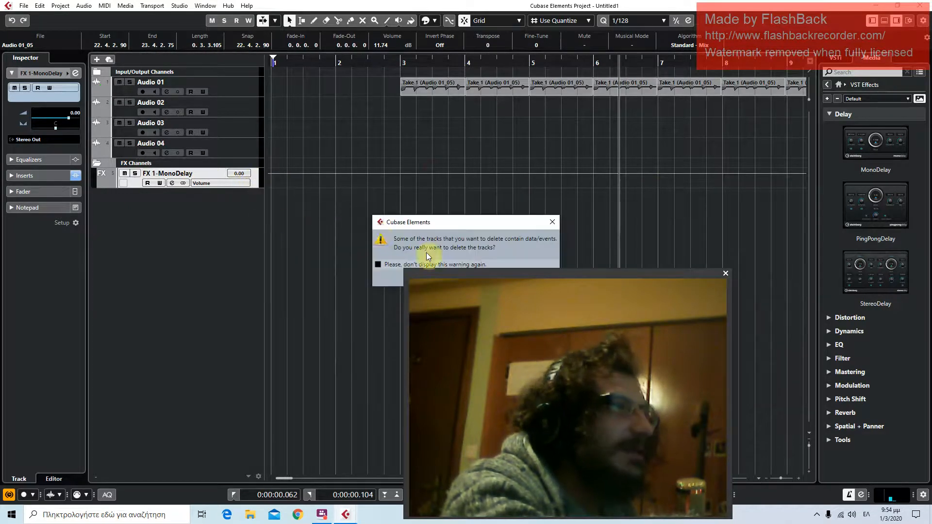
{"action": "left_click", "coordinate": [454, 283]}
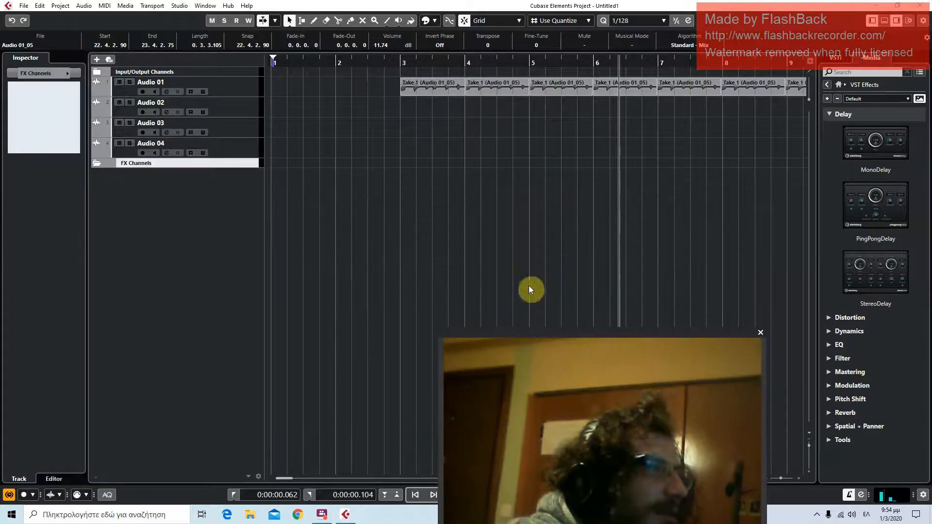
Insert the MonoDelay effect on the Audio 01 track and move its plug-in window to a clear area
{"action": "left_click_drag", "start_coordinate": [861, 170], "coordinate": [217, 92]}
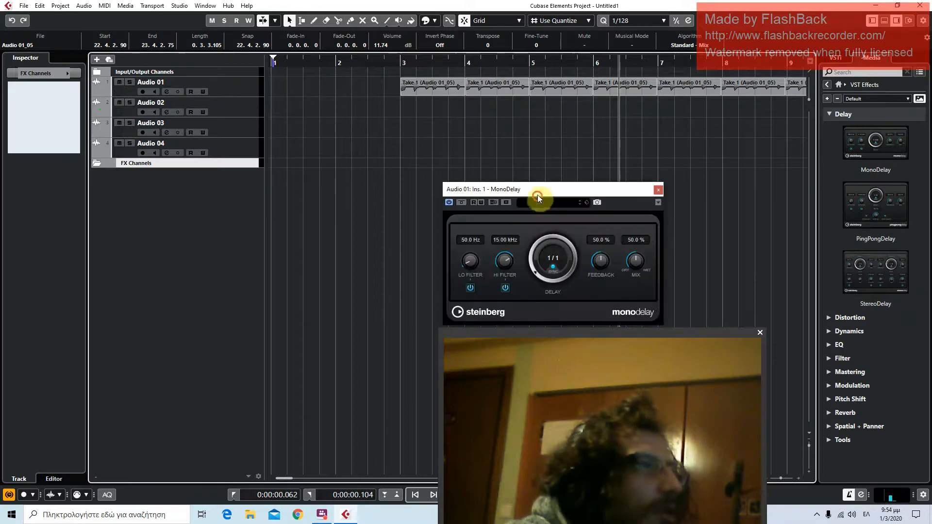
{"action": "left_click_drag", "start_coordinate": [631, 332], "coordinate": [97, 296]}
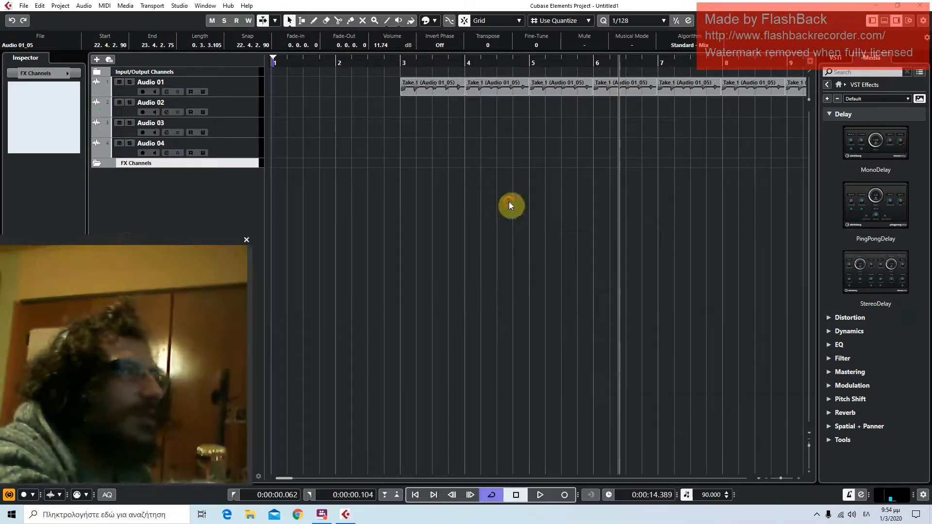
{"action": "left_click", "coordinate": [509, 202]}
{"action": "left_click", "coordinate": [530, 173]}
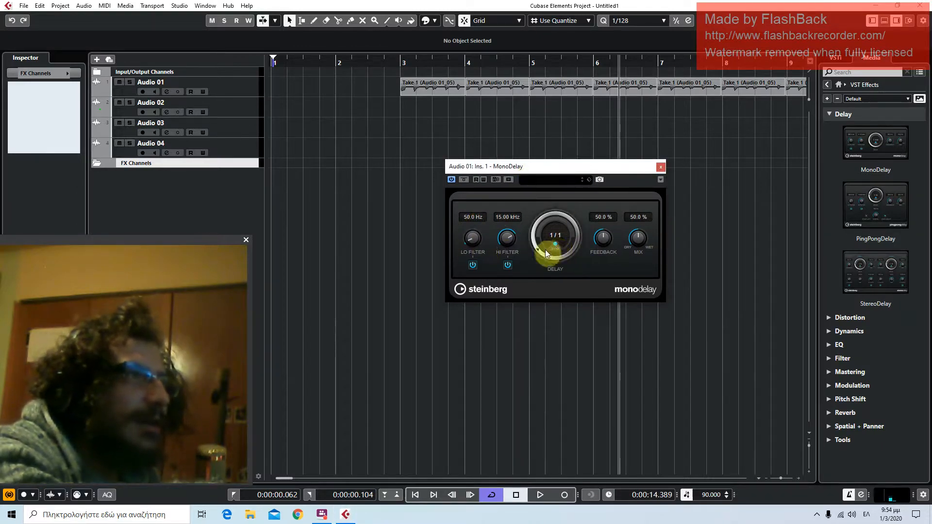
Load the Guitar Shuffle preset into the MonoDelay insert on Audio 01 and close its plug-in window
{"action": "left_click_drag", "start_coordinate": [540, 244], "coordinate": [558, 217]}
{"action": "mouse_move", "coordinate": [546, 255]}
{"action": "left_mouse_down"}
{"action": "mouse_move", "coordinate": [547, 237]}
{"action": "mouse_move", "coordinate": [546, 249]}
{"action": "mouse_move", "coordinate": [535, 237]}
{"action": "mouse_move", "coordinate": [538, 249]}
{"action": "left_mouse_up"}
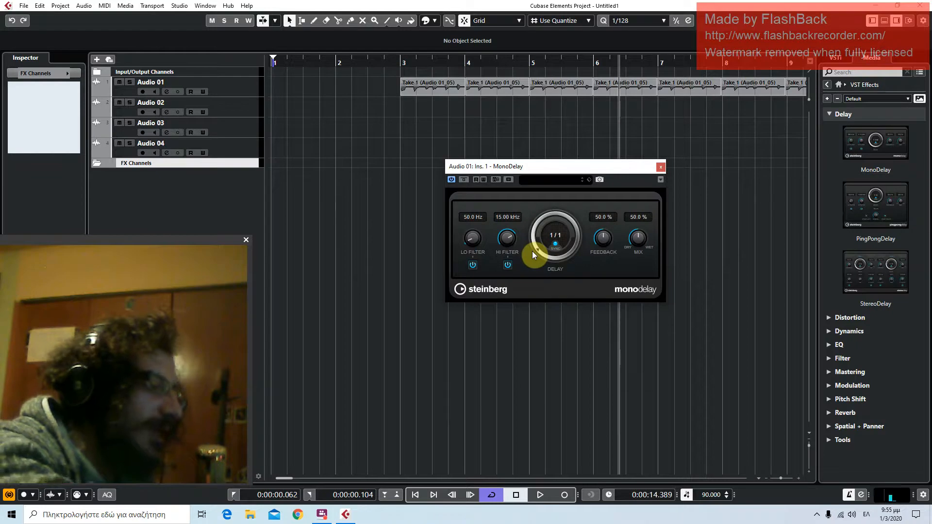
{"action": "left_click", "coordinate": [558, 182]}
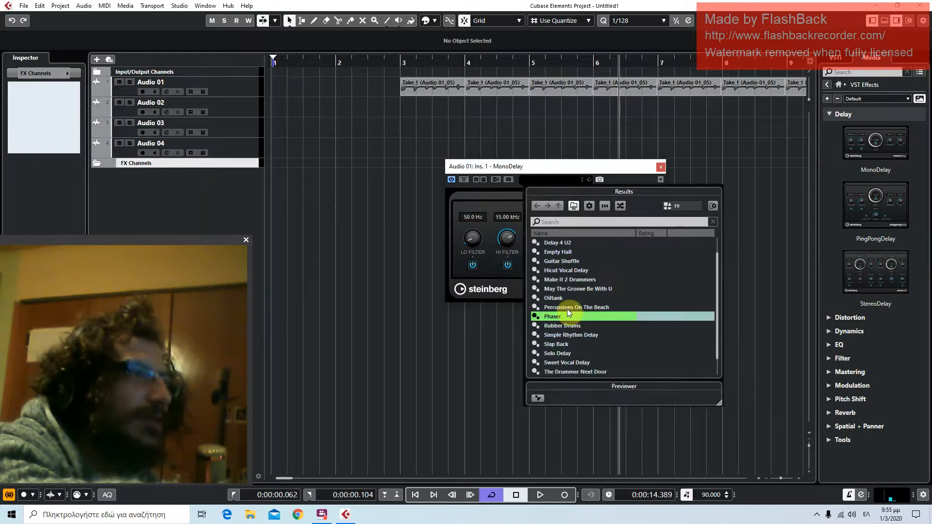
{"action": "scroll", "coordinate": [563, 311], "scroll_direction": "up", "scroll_amount": 1}
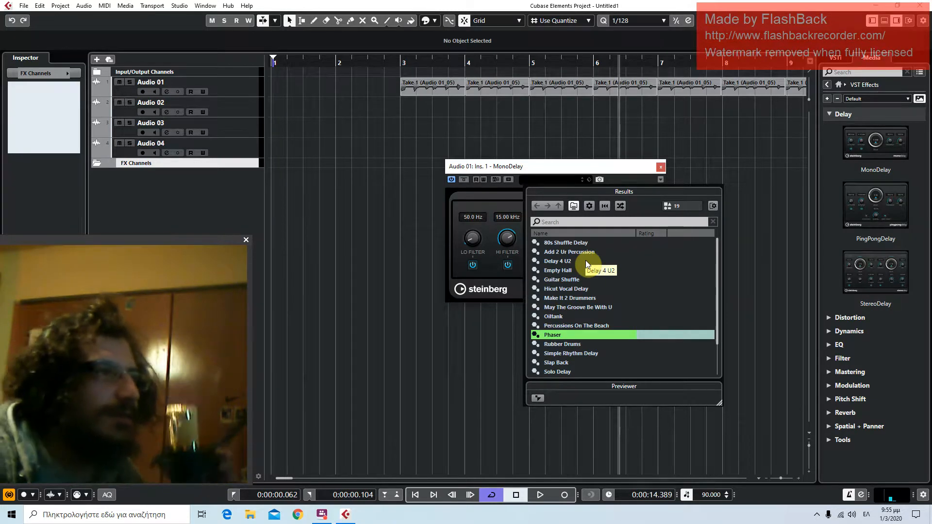
{"action": "double_click", "coordinate": [563, 280]}
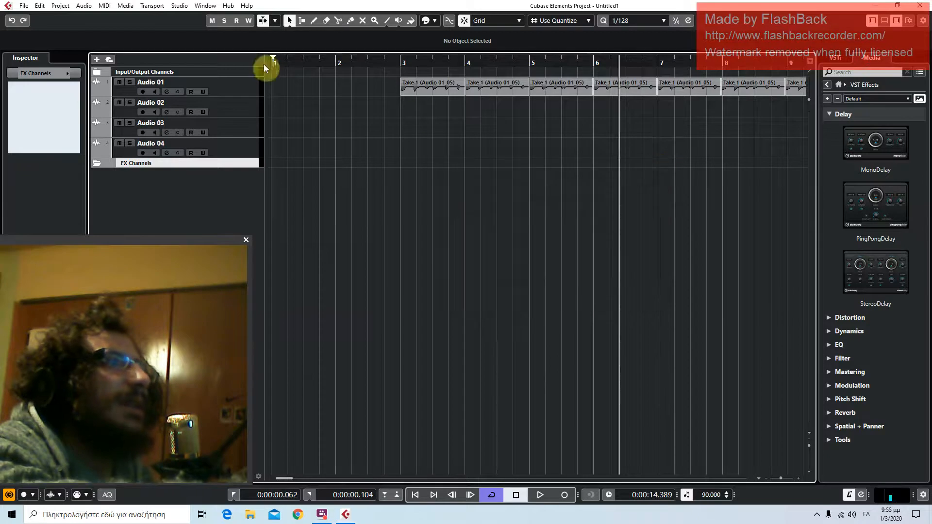
Play the Audio 01 clips from just before bar 3, stop, and return the playhead to just before bar 3
{"action": "left_click", "coordinate": [397, 60]}
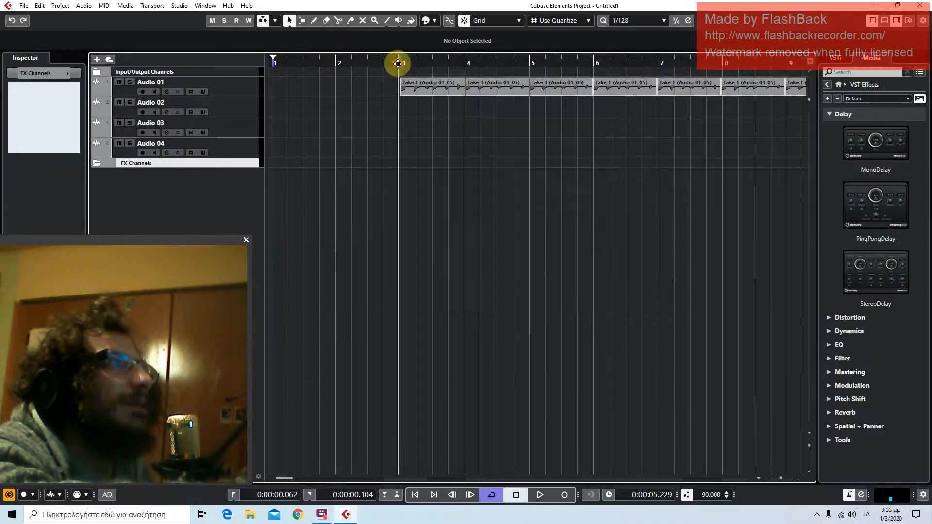
{"action": "left_click", "coordinate": [543, 494]}
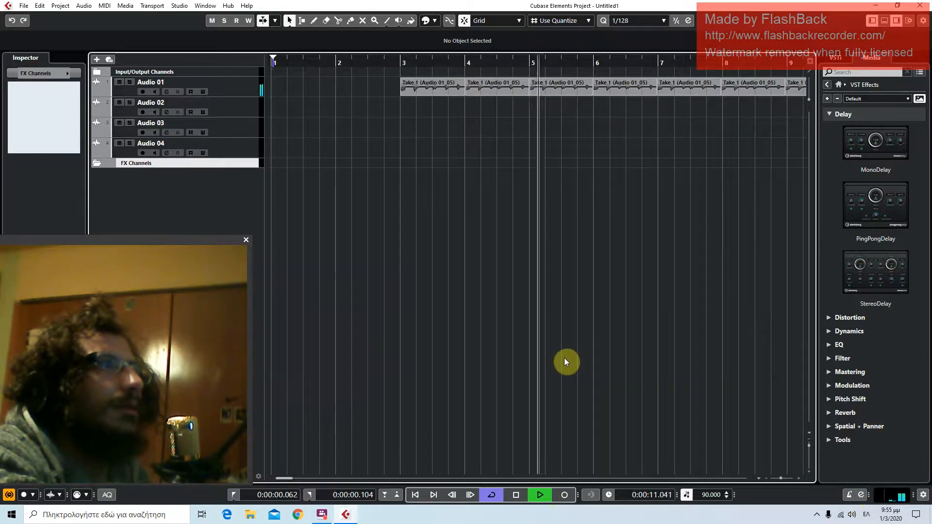
{"action": "left_click", "coordinate": [517, 494]}
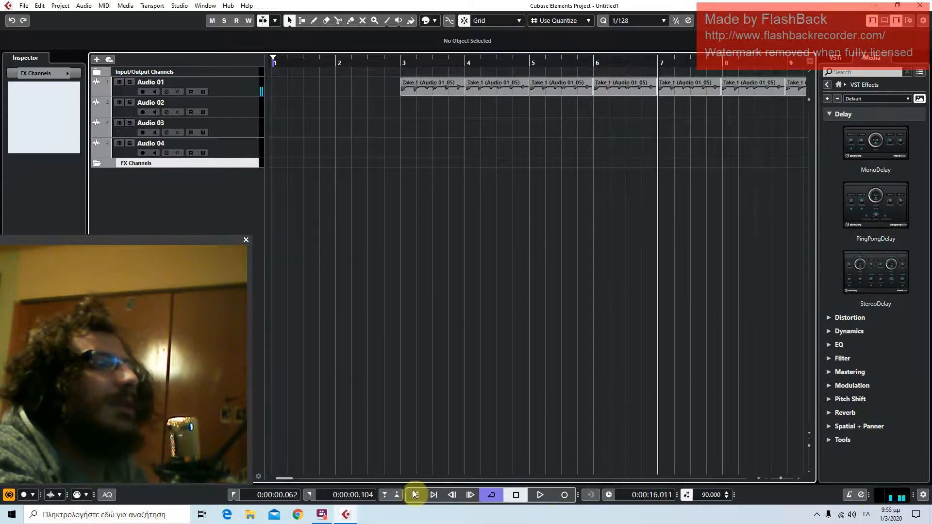
{"action": "left_click", "coordinate": [396, 62]}
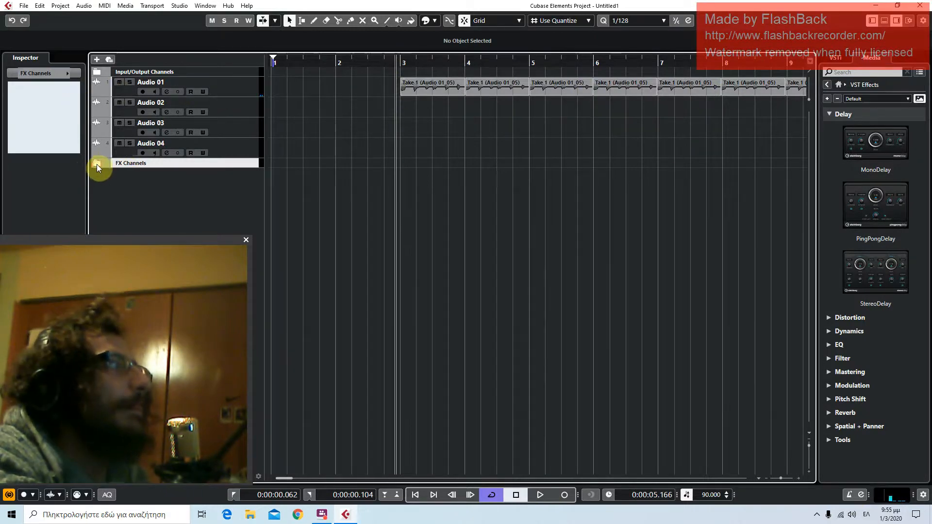
Remove the empty FX Channels folder track from the track list
{"action": "right_click", "coordinate": [186, 159]}
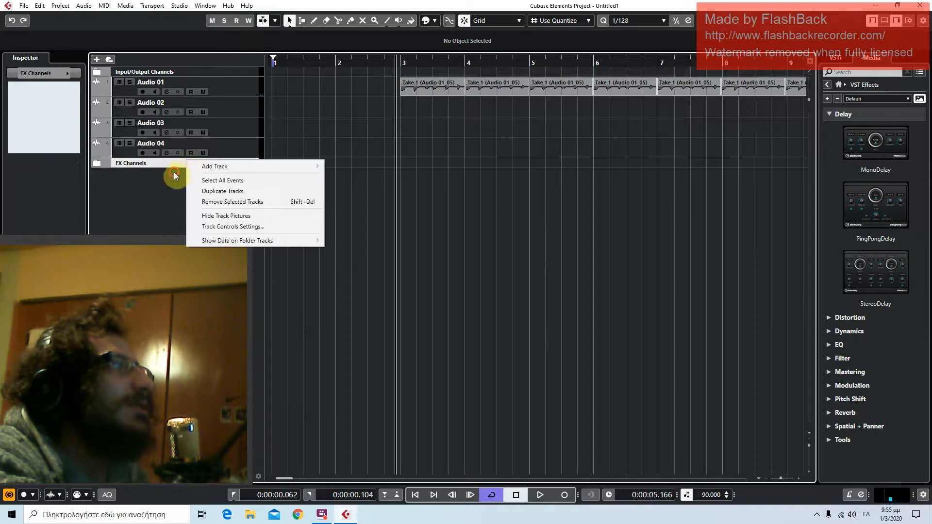
{"action": "left_click", "coordinate": [175, 165]}
{"action": "right_click", "coordinate": [175, 165]}
{"action": "left_click", "coordinate": [203, 208]}
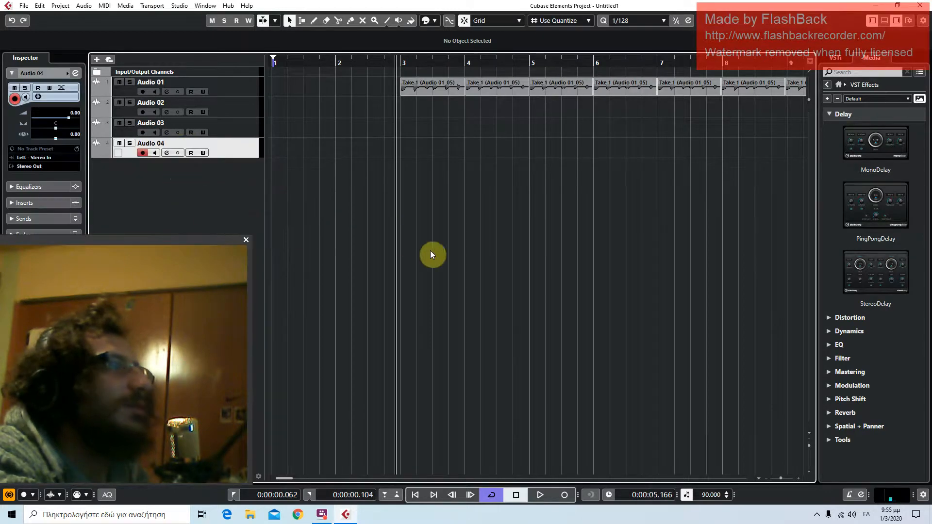
Expand the inserts of Audio 01 in the Inspector and toggle the MonoDelay bypass on and back off
{"action": "left_click", "coordinate": [249, 88]}
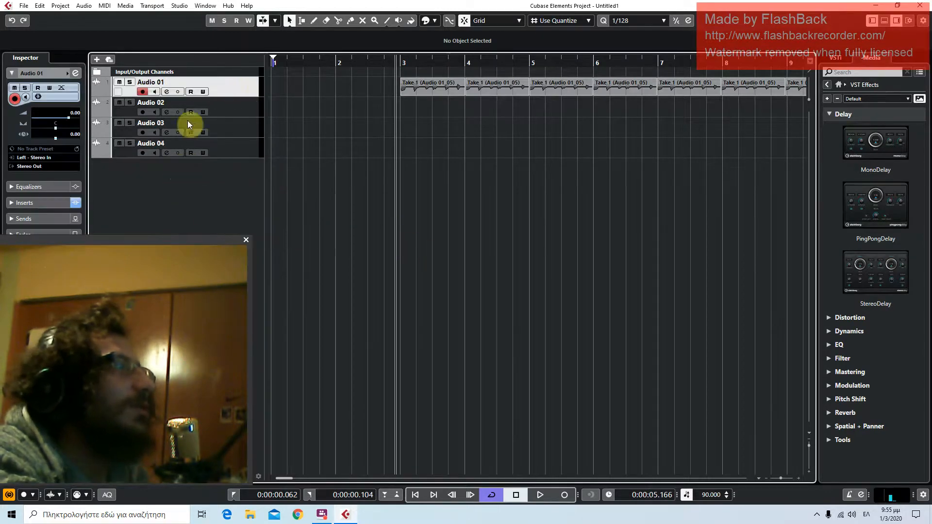
{"action": "left_click_drag", "start_coordinate": [167, 240], "coordinate": [716, 176]}
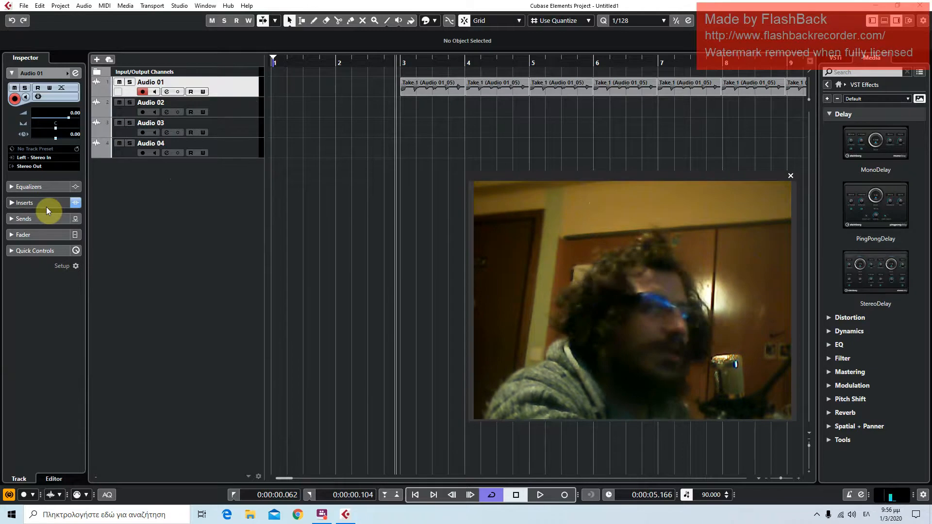
{"action": "left_click", "coordinate": [75, 204]}
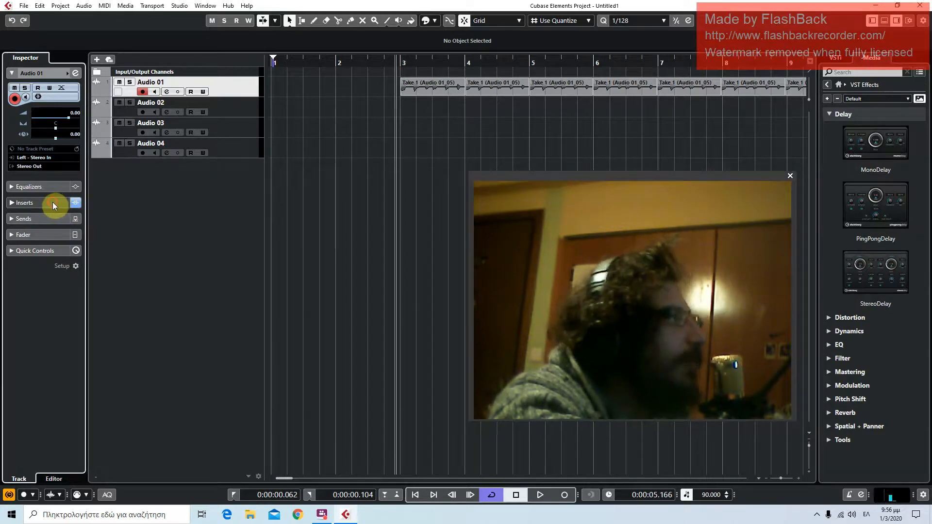
{"action": "left_click", "coordinate": [53, 203]}
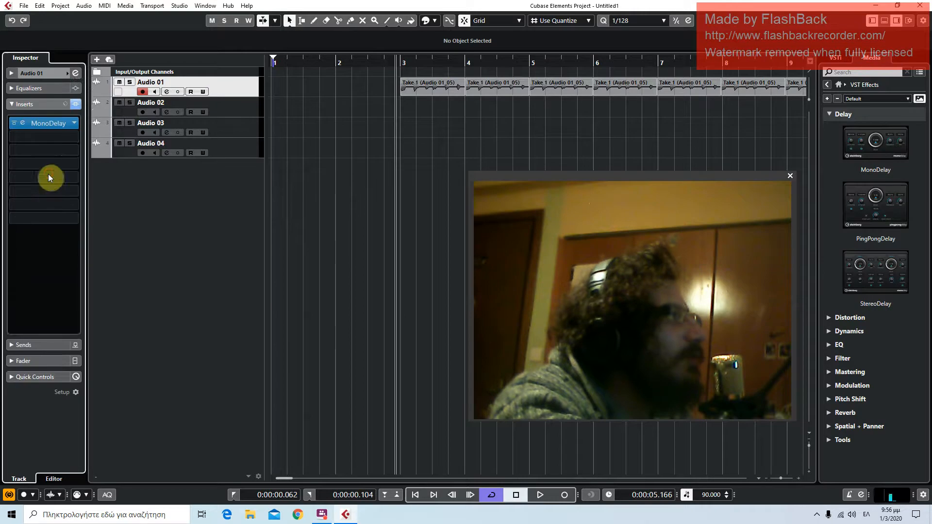
{"action": "left_click", "coordinate": [14, 123]}
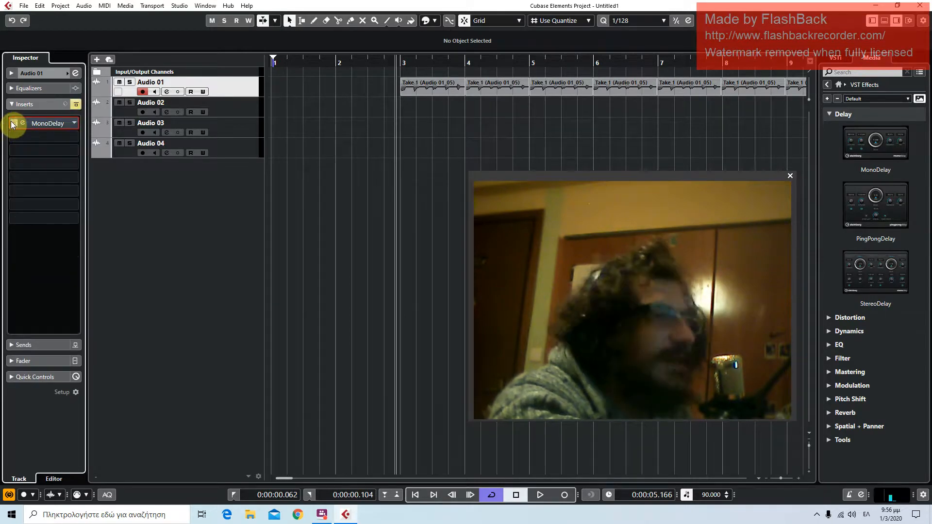
{"action": "left_click", "coordinate": [14, 124]}
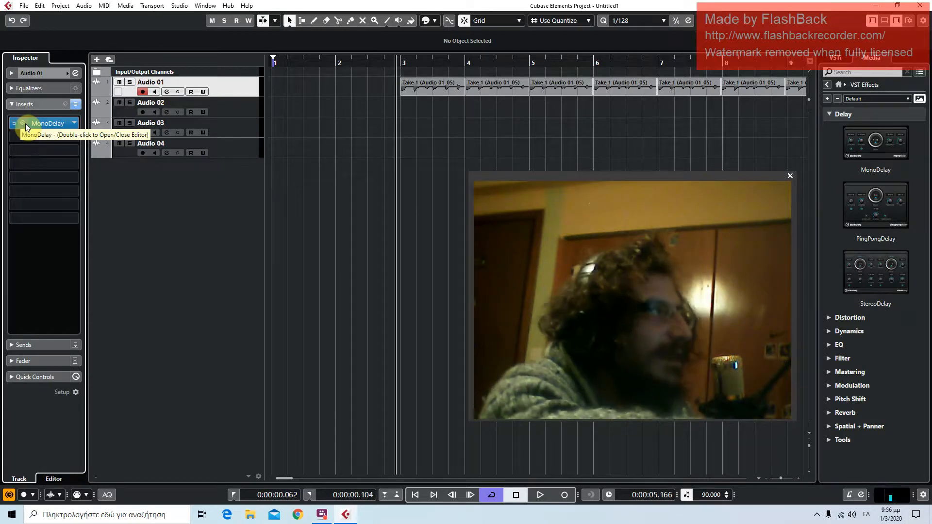
Reopen the MonoDelay editor from the Audio 01 inserts and clear the view around it
{"action": "double_click", "coordinate": [22, 123]}
{"action": "left_click_drag", "start_coordinate": [581, 176], "coordinate": [174, 214]}
{"action": "left_click", "coordinate": [520, 212]}
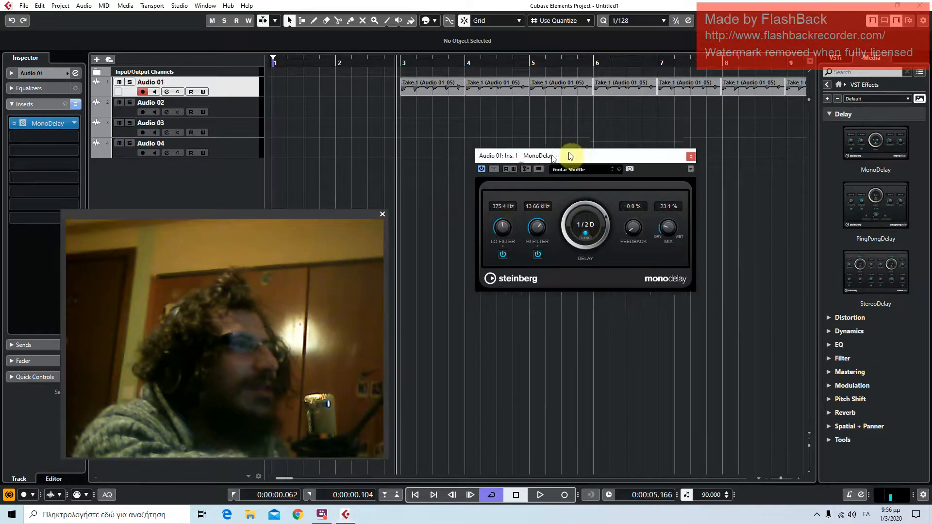
Examine the channel settings of Audio 01 with the MonoDelay window moved aside, and close the channel settings
{"action": "left_click", "coordinate": [165, 92]}
{"action": "left_click_drag", "start_coordinate": [367, 126], "coordinate": [489, 113]}
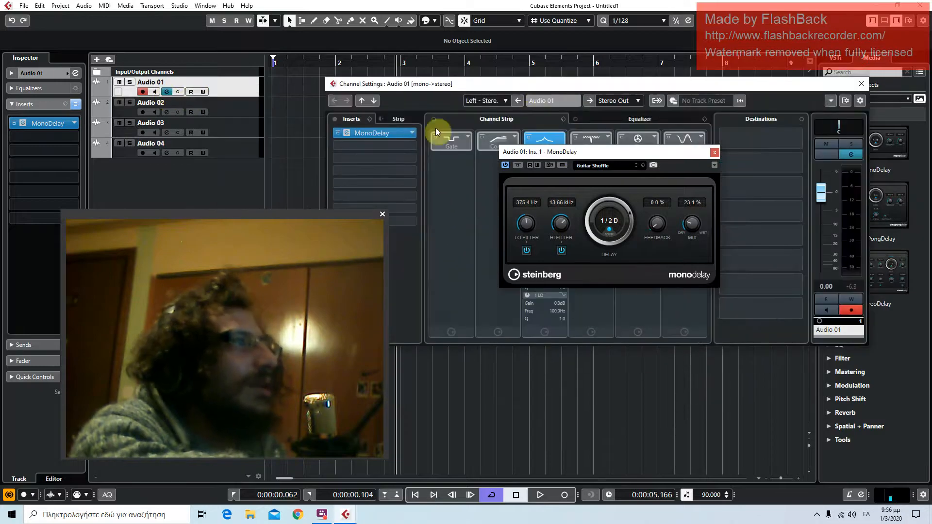
{"action": "left_click_drag", "start_coordinate": [317, 214], "coordinate": [231, 321]}
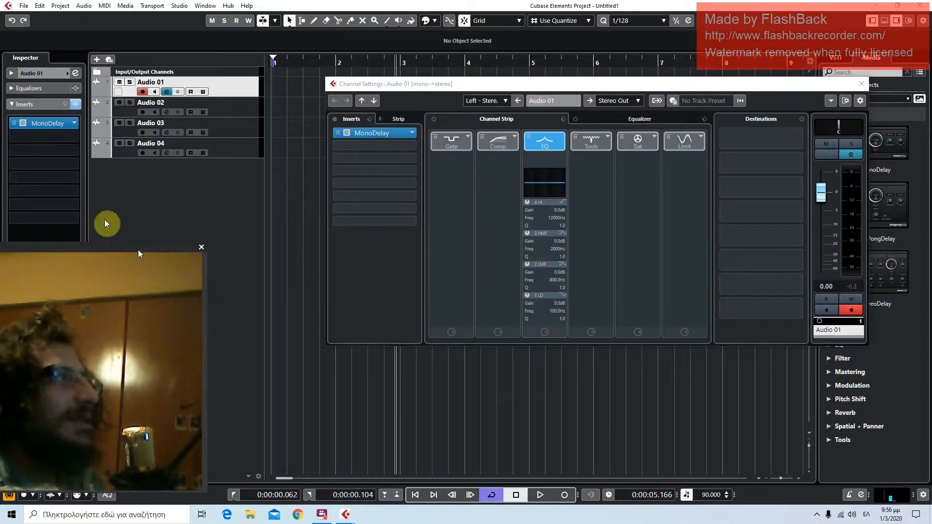
{"action": "left_click_drag", "start_coordinate": [590, 89], "coordinate": [586, 100]}
{"action": "left_click_drag", "start_coordinate": [650, 154], "coordinate": [228, 260]}
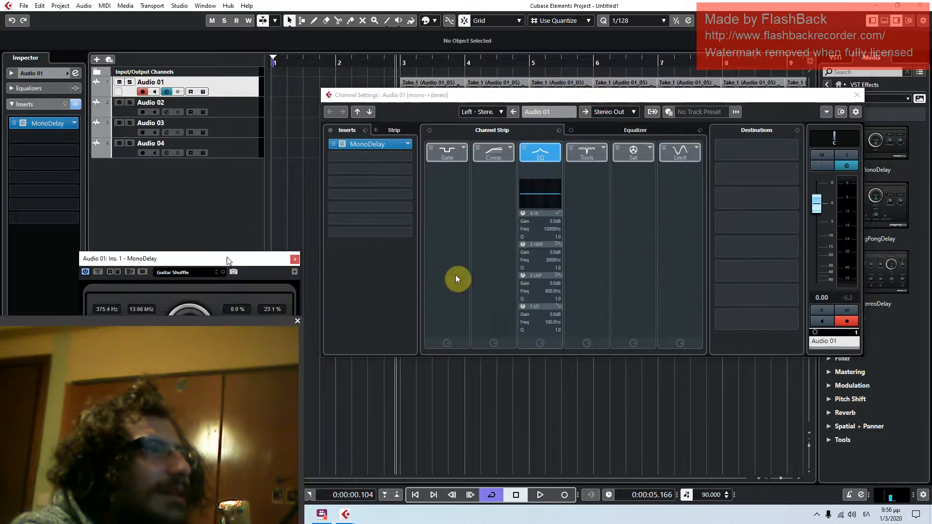
{"action": "left_click", "coordinate": [857, 94]}
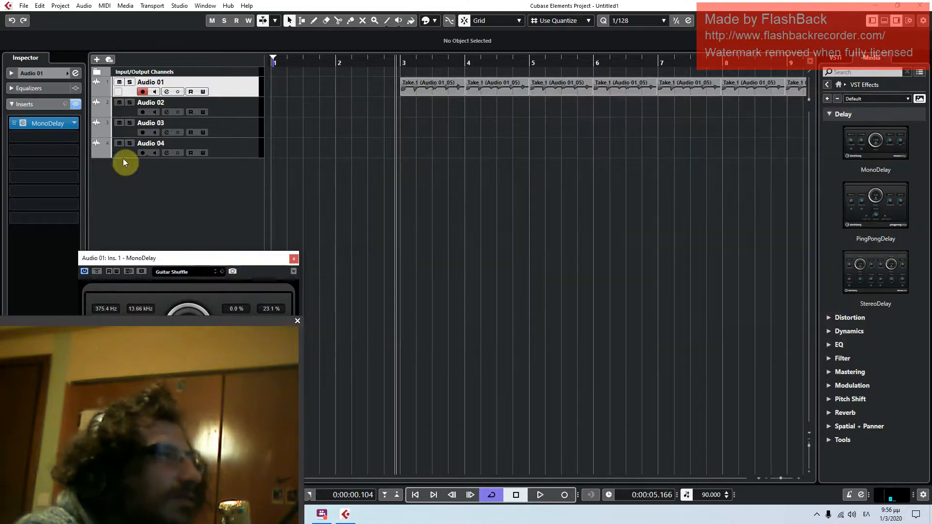
Play the Audio 01 clips from just before bar 3 and place the MonoDelay window fully in view
{"action": "left_click_drag", "start_coordinate": [199, 258], "coordinate": [261, 237]}
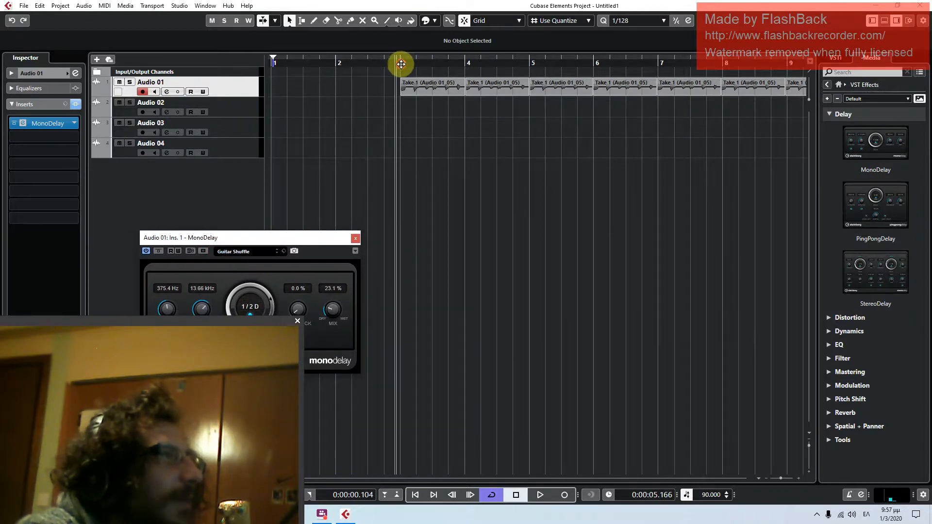
{"action": "left_click", "coordinate": [538, 492]}
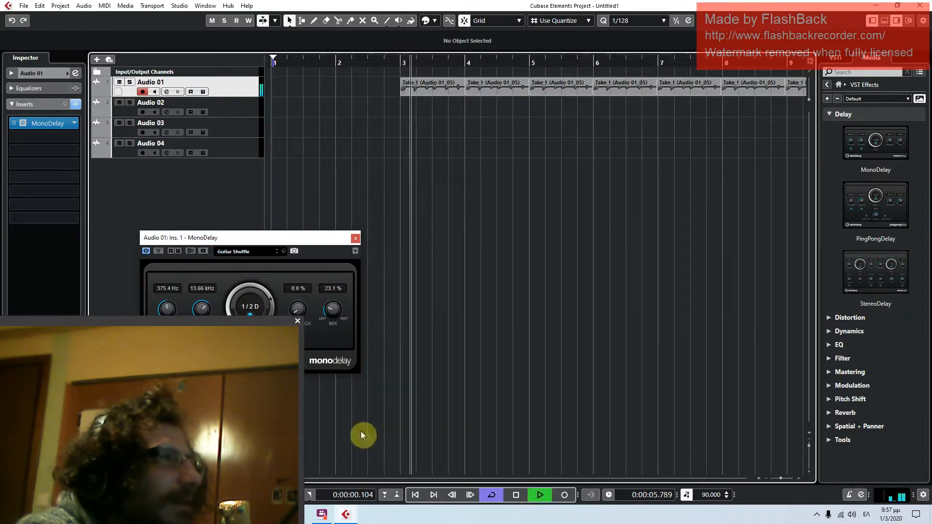
{"action": "left_click_drag", "start_coordinate": [301, 237], "coordinate": [455, 178]}
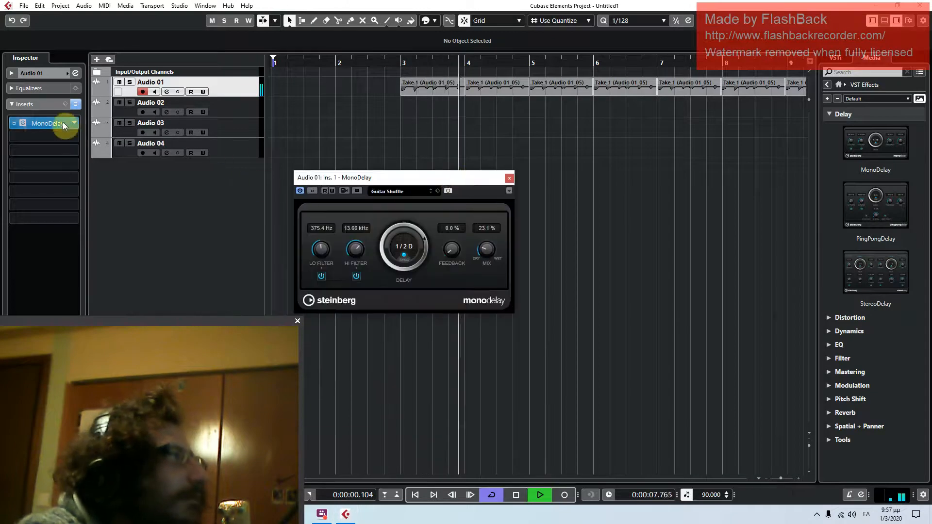
Step through the MonoDelay presets from Hicut Vocal Delay to Simple Rhythm Delay during playback and close the plug-in window
{"action": "left_click", "coordinate": [433, 193]}
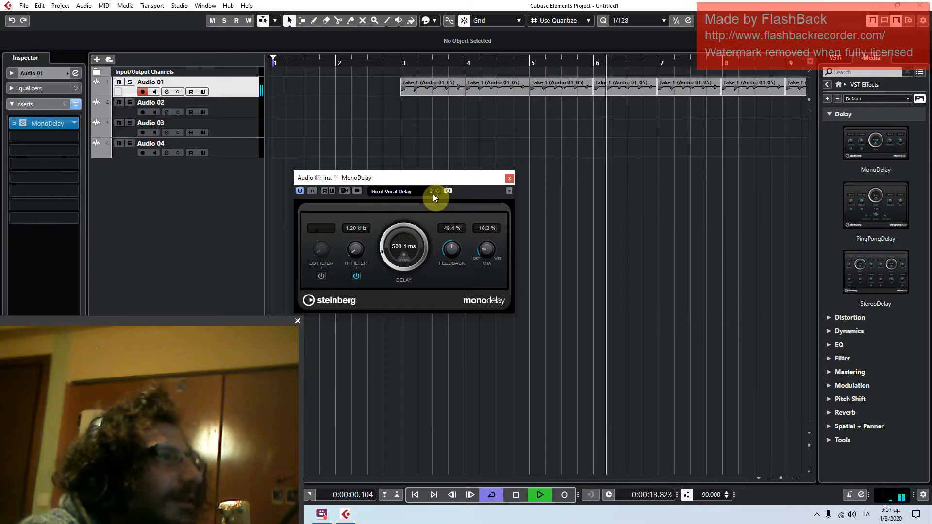
{"action": "left_click", "coordinate": [430, 194]}
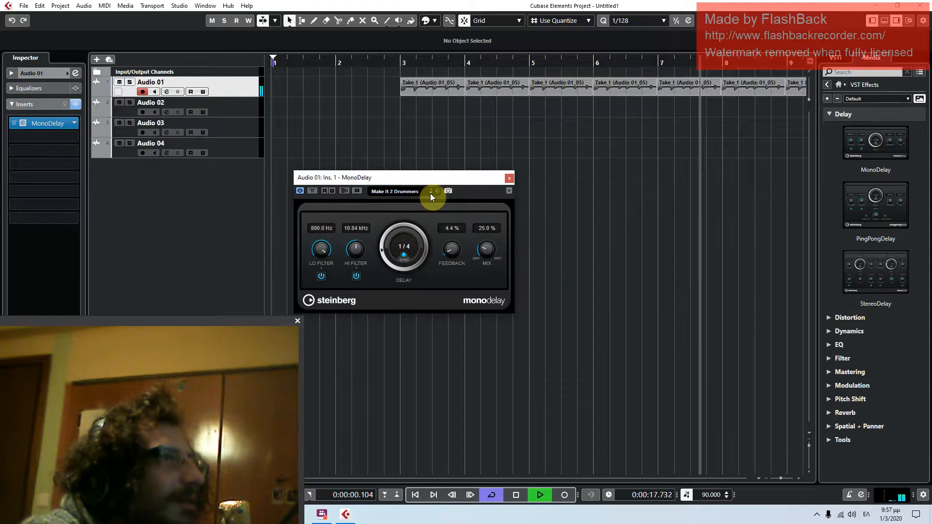
{"action": "left_click", "coordinate": [430, 193]}
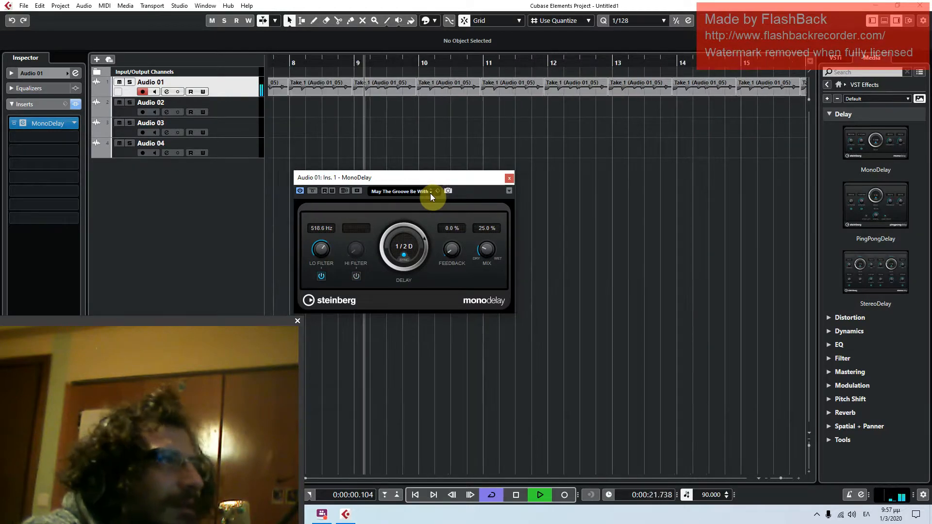
{"action": "left_click", "coordinate": [430, 193]}
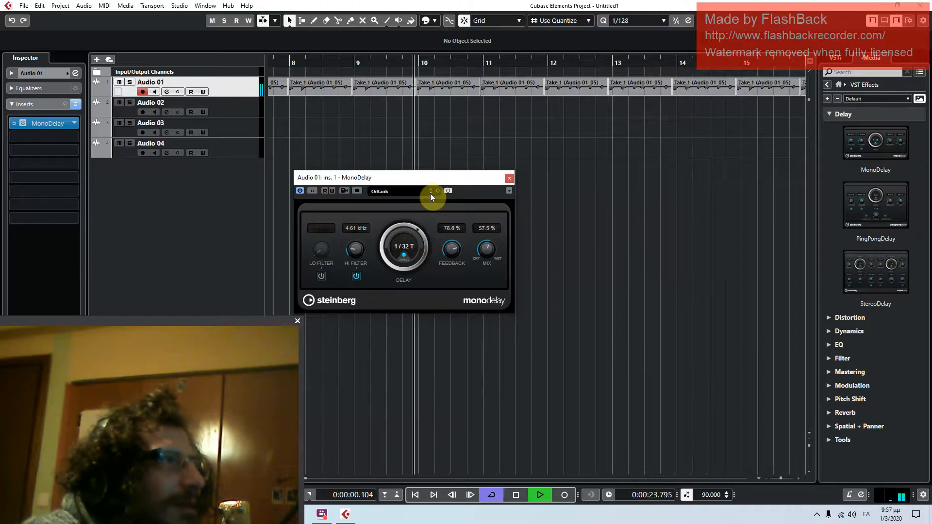
{"action": "left_click", "coordinate": [430, 193]}
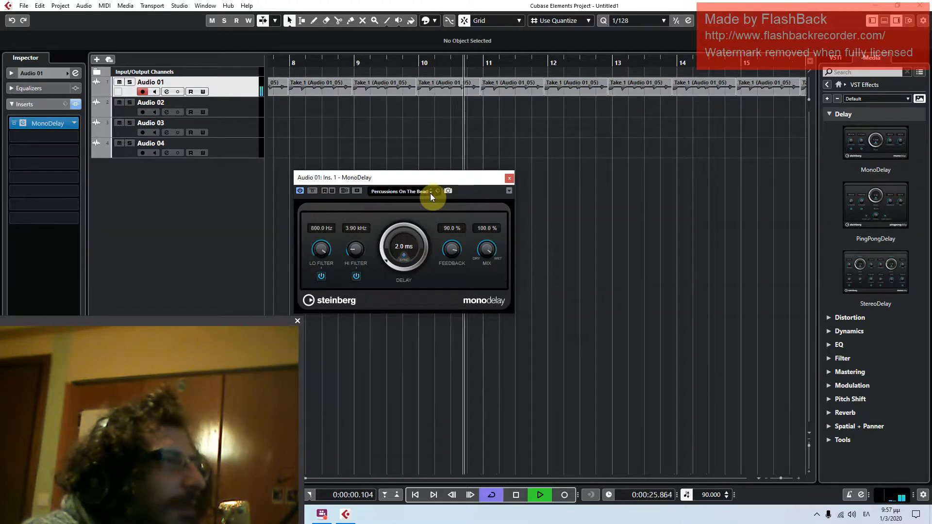
{"action": "left_click", "coordinate": [430, 193]}
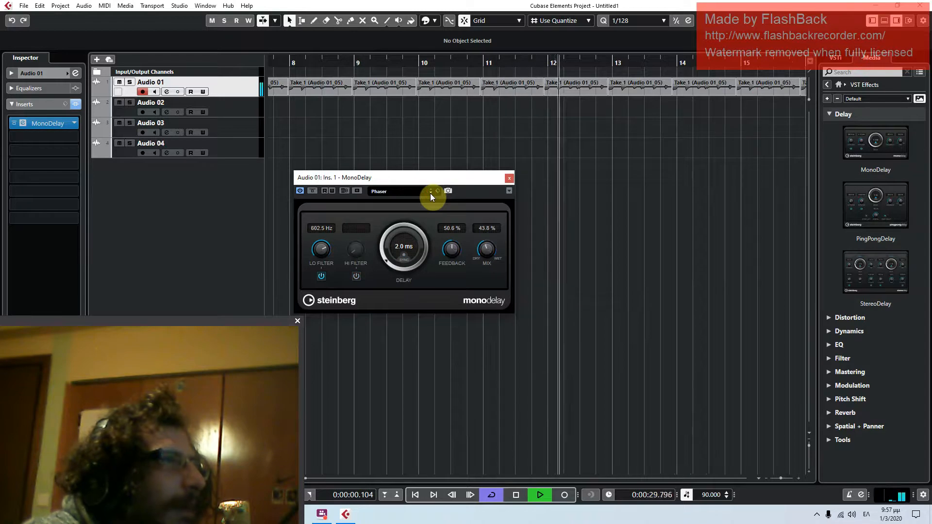
{"action": "left_click", "coordinate": [430, 193]}
{"action": "left_click", "coordinate": [430, 193]}
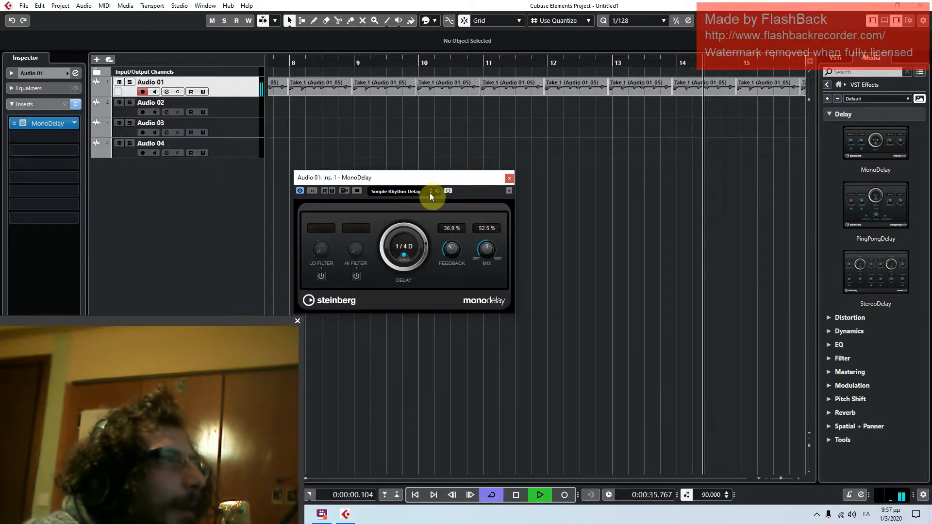
{"action": "left_click", "coordinate": [508, 180]}
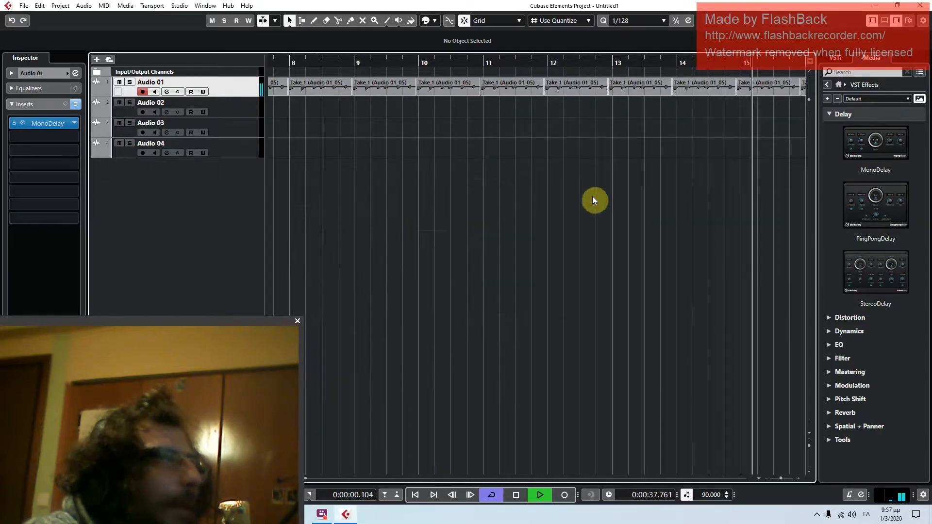
Look into the Reverb effects category, and collapse both Reverb and Delay in the media browser
{"action": "left_click", "coordinate": [863, 414]}
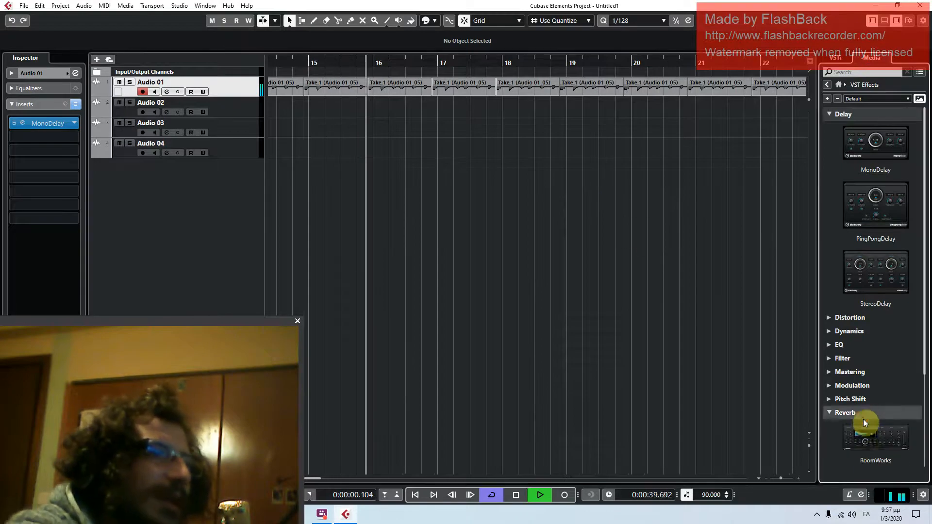
{"action": "left_click", "coordinate": [855, 413]}
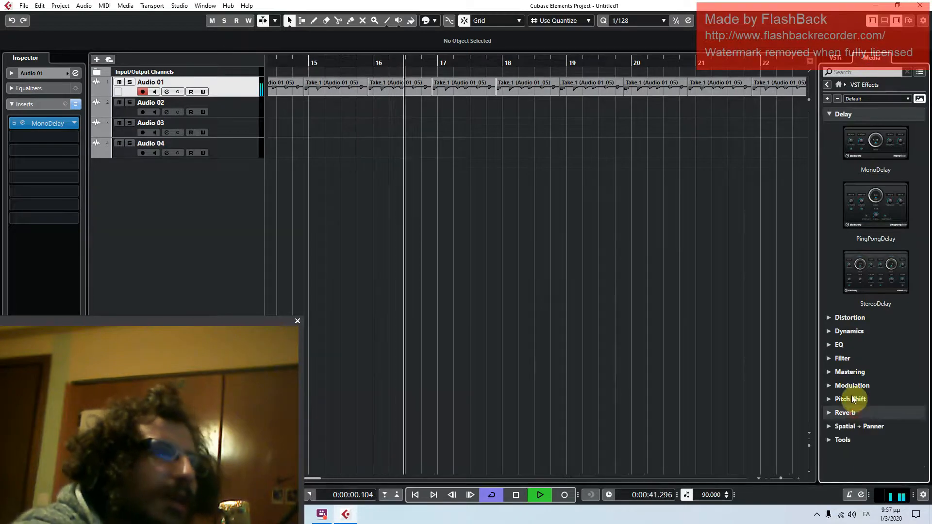
{"action": "left_click", "coordinate": [834, 117]}
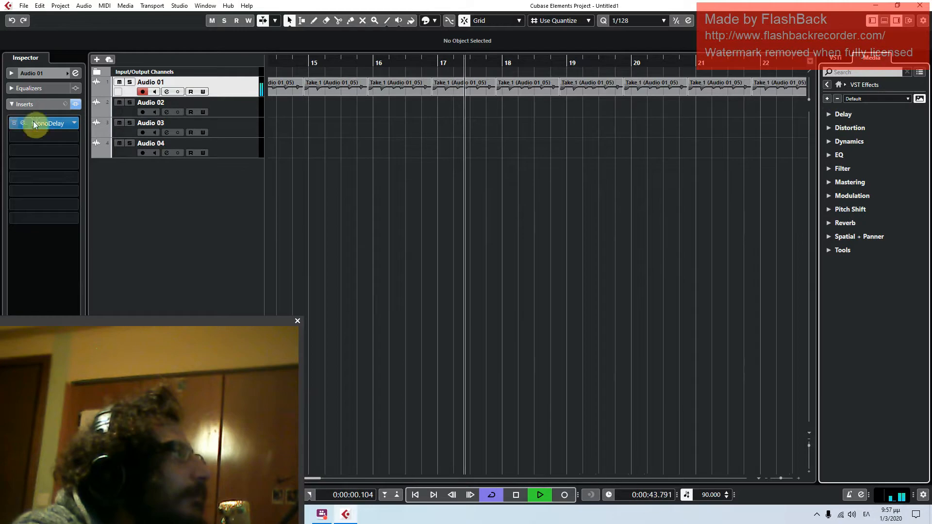
Stop playback, look through the effects in the Distortion category of the media browser, and collapse the category
{"action": "left_click", "coordinate": [517, 494]}
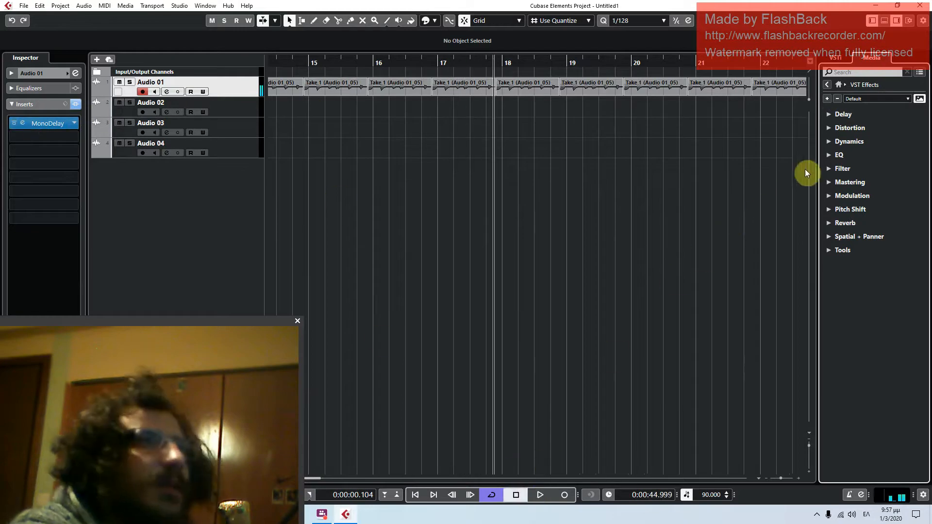
{"action": "left_click", "coordinate": [845, 128]}
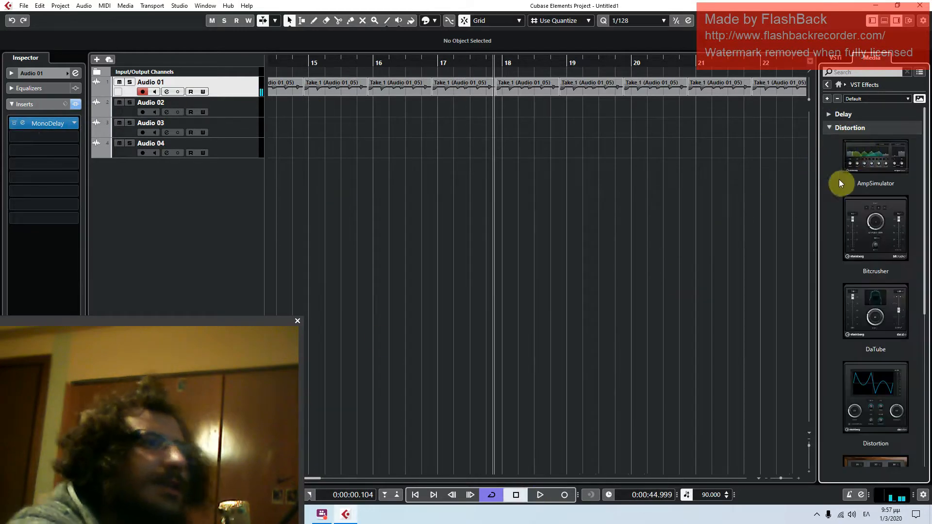
{"action": "scroll", "coordinate": [856, 250], "scroll_direction": "down", "scroll_amount": 5}
{"action": "scroll", "coordinate": [853, 258], "scroll_direction": "up", "scroll_amount": 5}
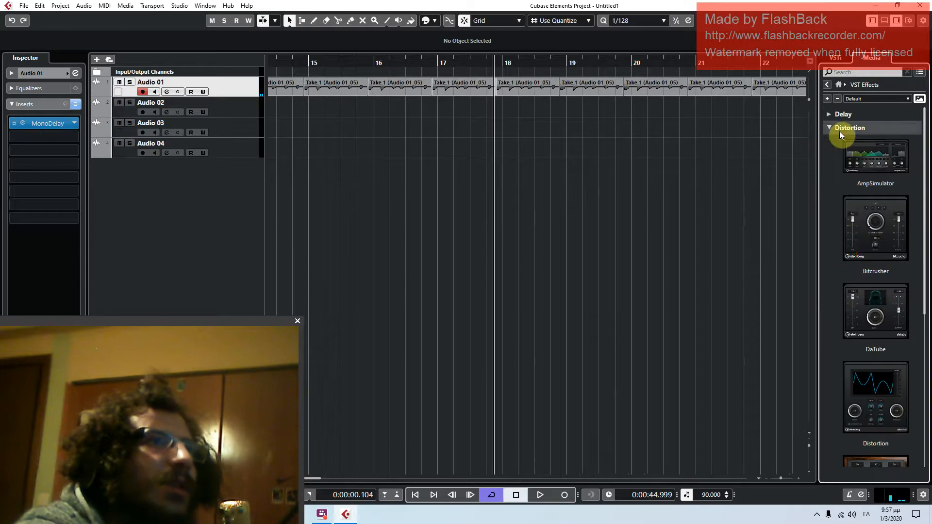
{"action": "left_click", "coordinate": [839, 130]}
{"action": "left_click", "coordinate": [838, 128]}
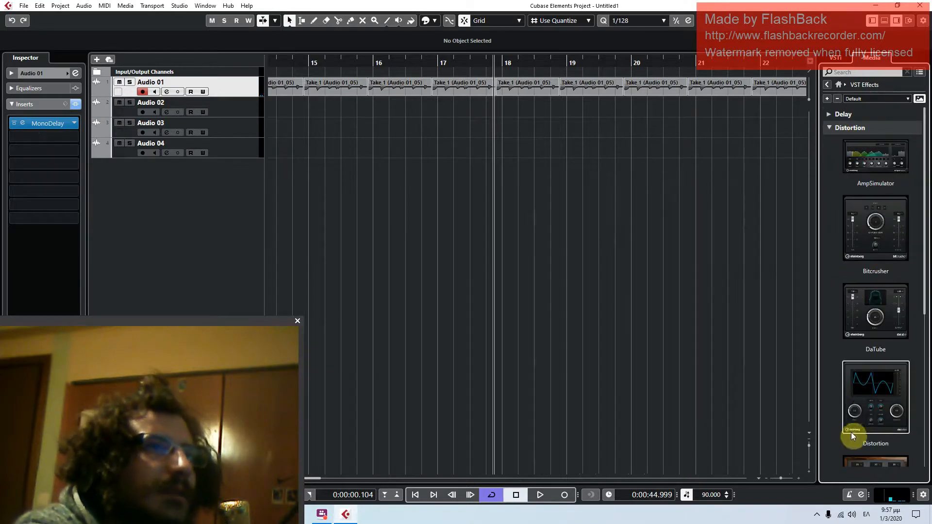
{"action": "scroll", "coordinate": [863, 360], "scroll_direction": "down", "scroll_amount": 5}
{"action": "scroll", "coordinate": [861, 311], "scroll_direction": "up", "scroll_amount": 5}
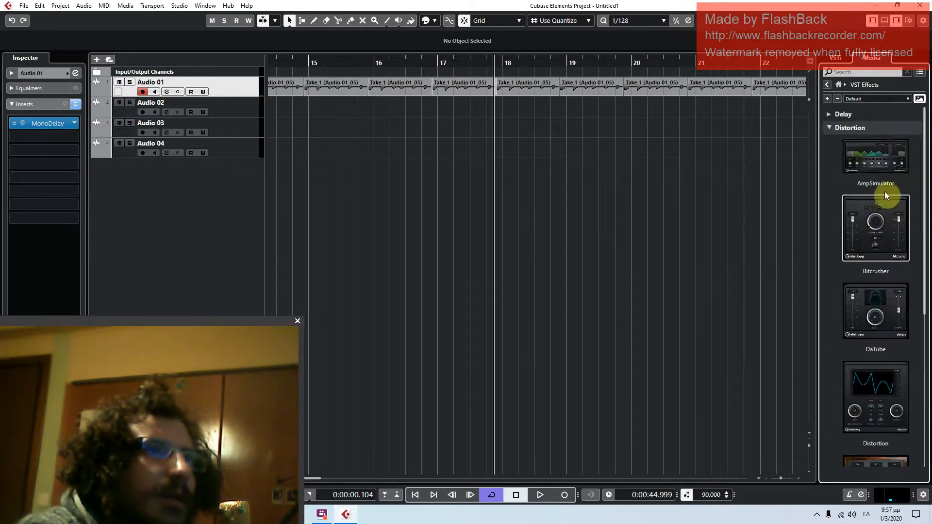
{"action": "left_click", "coordinate": [842, 131]}
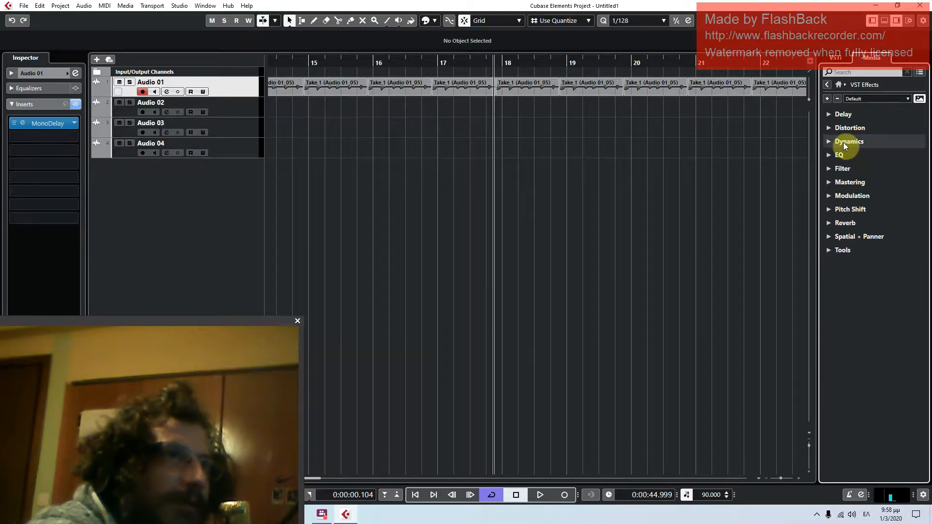
Insert the Compressor from the Dynamics effects on Audio 01, bypass MonoDelay, and close the Compressor window
{"action": "left_click", "coordinate": [843, 142]}
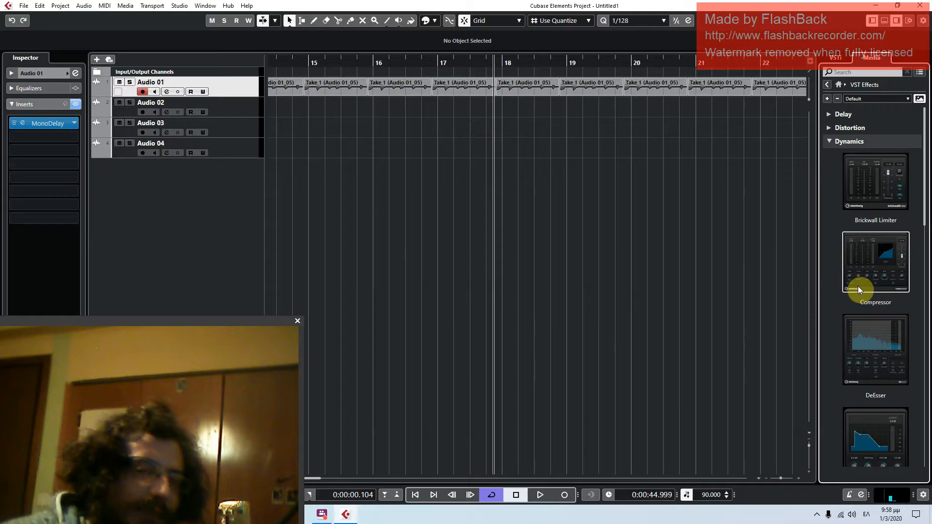
{"action": "left_click_drag", "start_coordinate": [861, 281], "coordinate": [177, 91]}
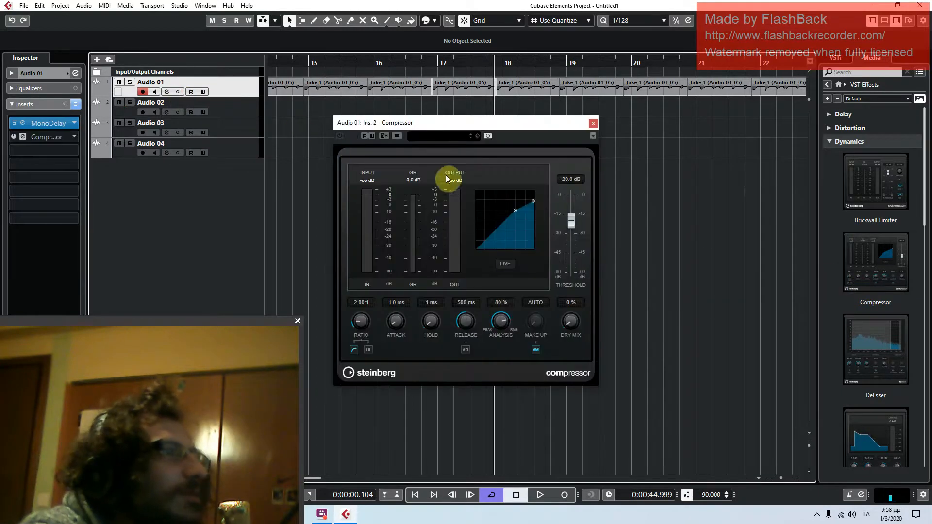
{"action": "left_click_drag", "start_coordinate": [467, 125], "coordinate": [518, 123]}
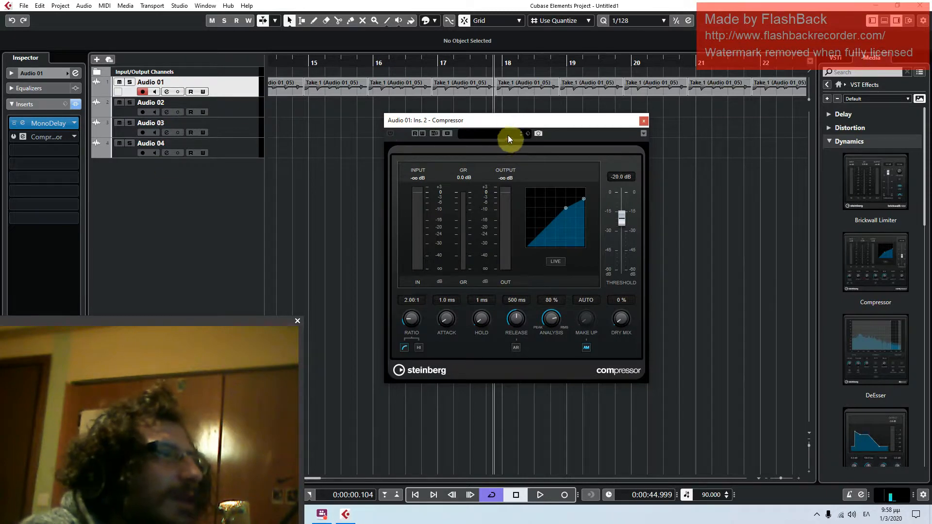
{"action": "left_click", "coordinate": [14, 123]}
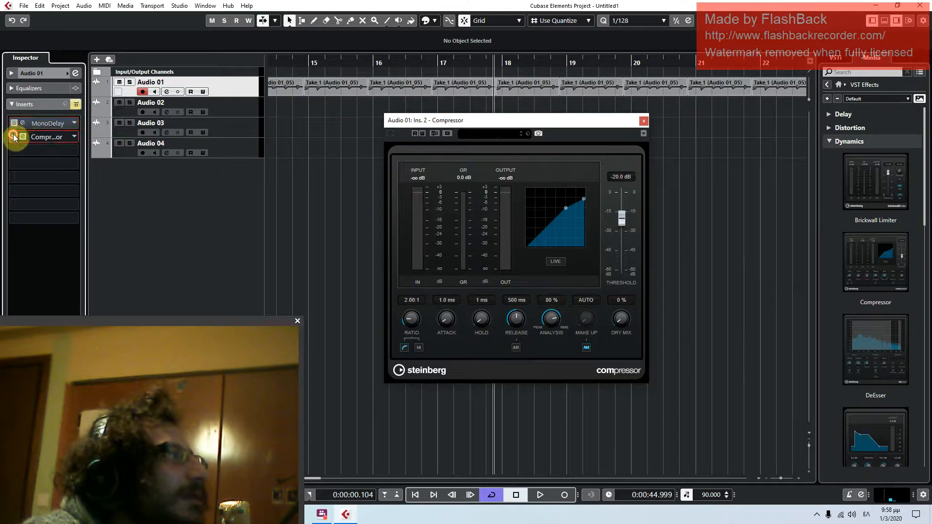
{"action": "left_click", "coordinate": [644, 120]}
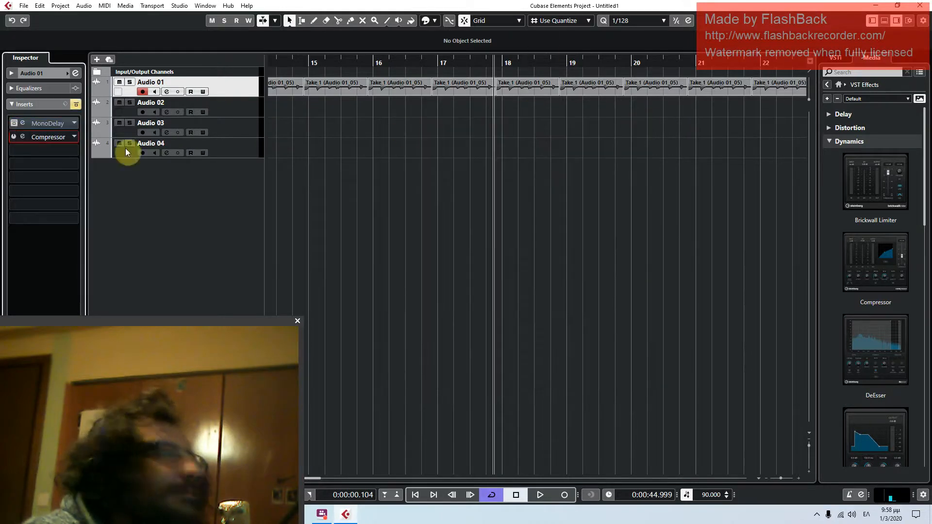
Look at the Compressor insert's Remote Control Editor and close it without saving the layout changes
{"action": "left_click", "coordinate": [59, 137]}
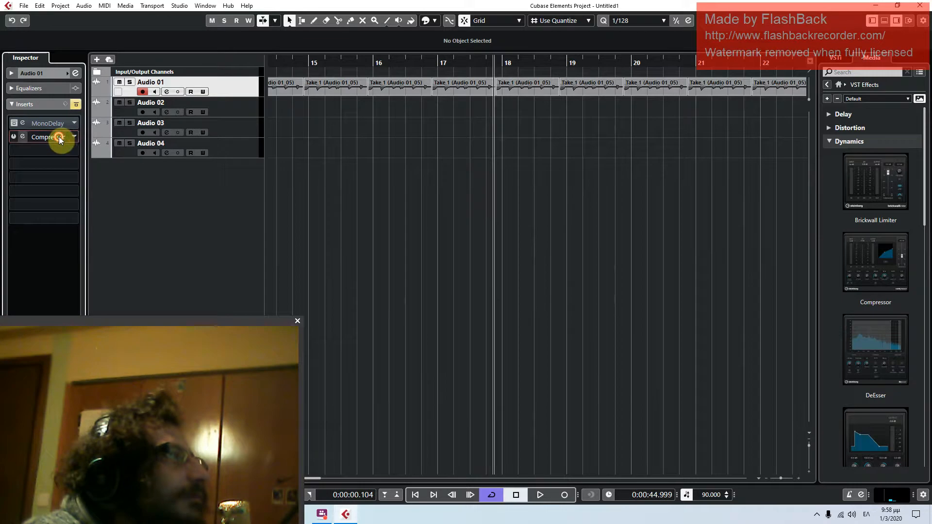
{"action": "right_click", "coordinate": [59, 136]}
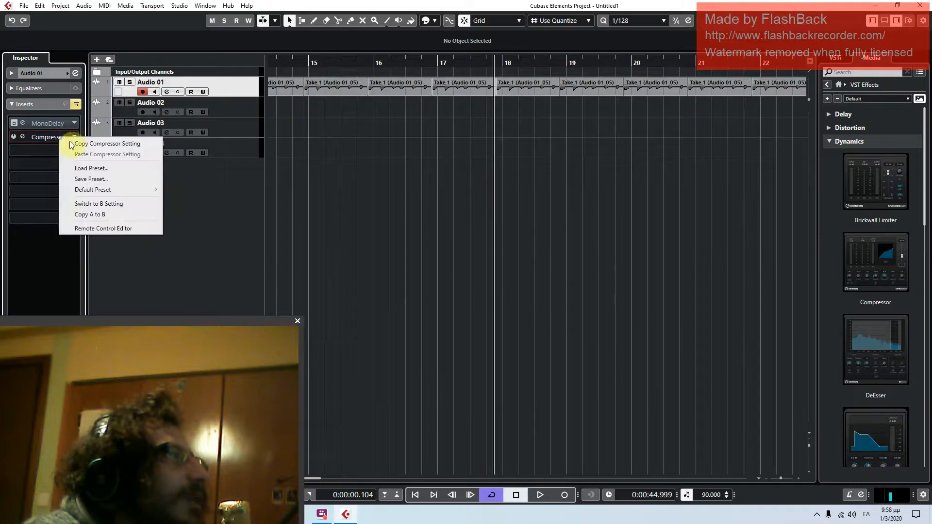
{"action": "left_click", "coordinate": [95, 231]}
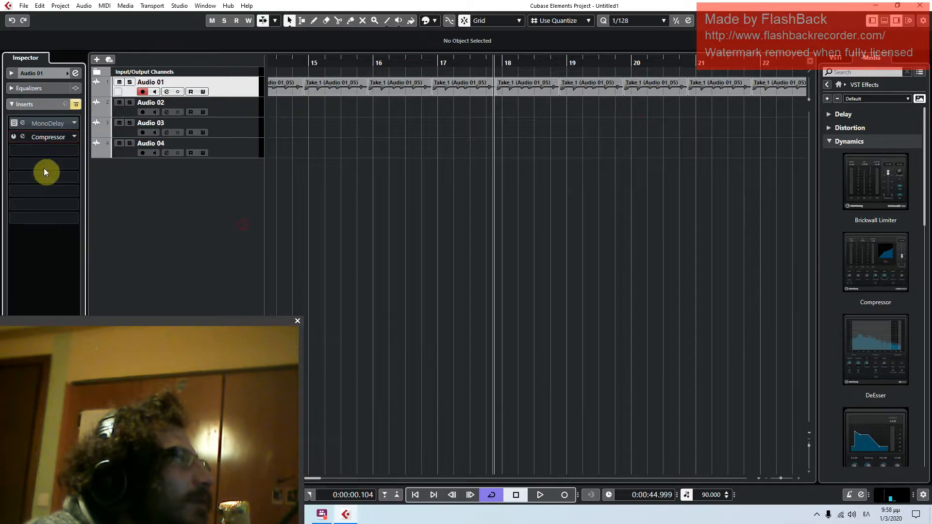
{"action": "right_click", "coordinate": [30, 139]}
{"action": "left_click", "coordinate": [32, 131]}
{"action": "right_click", "coordinate": [37, 137]}
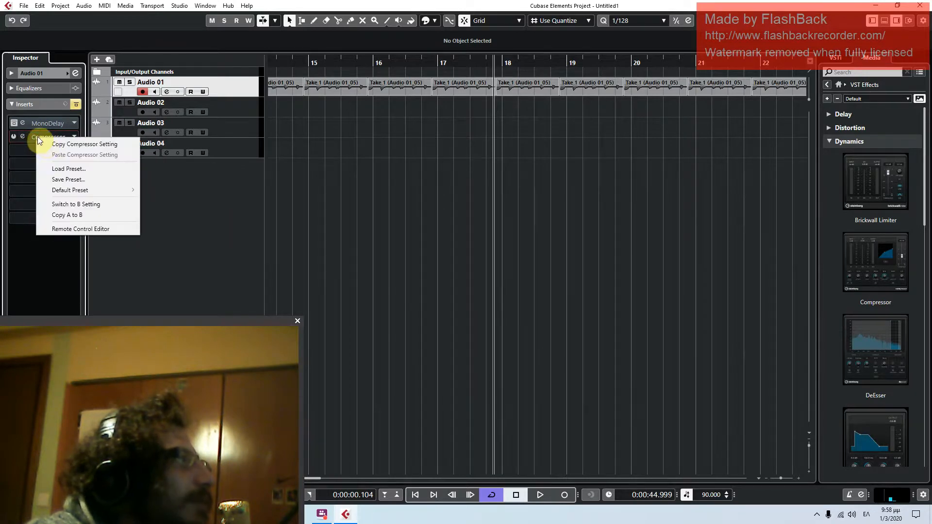
{"action": "left_click", "coordinate": [67, 230]}
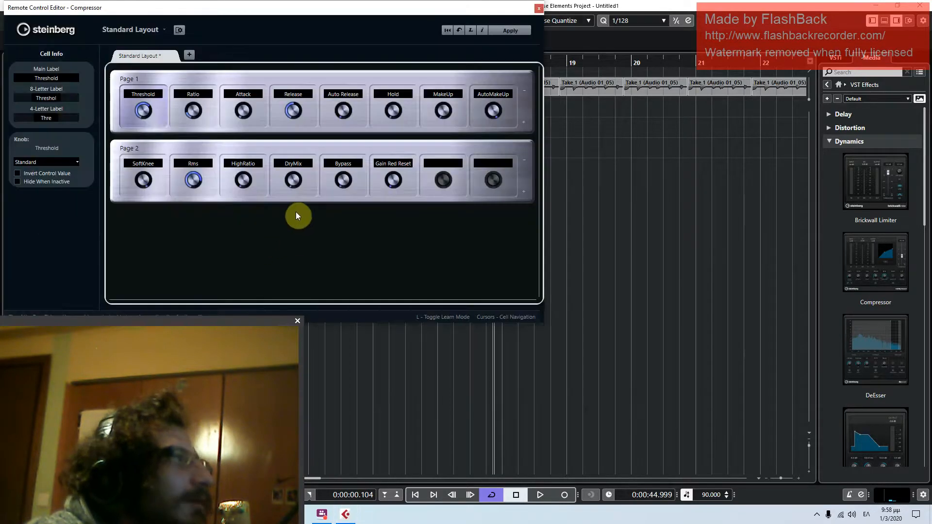
{"action": "left_click", "coordinate": [538, 9]}
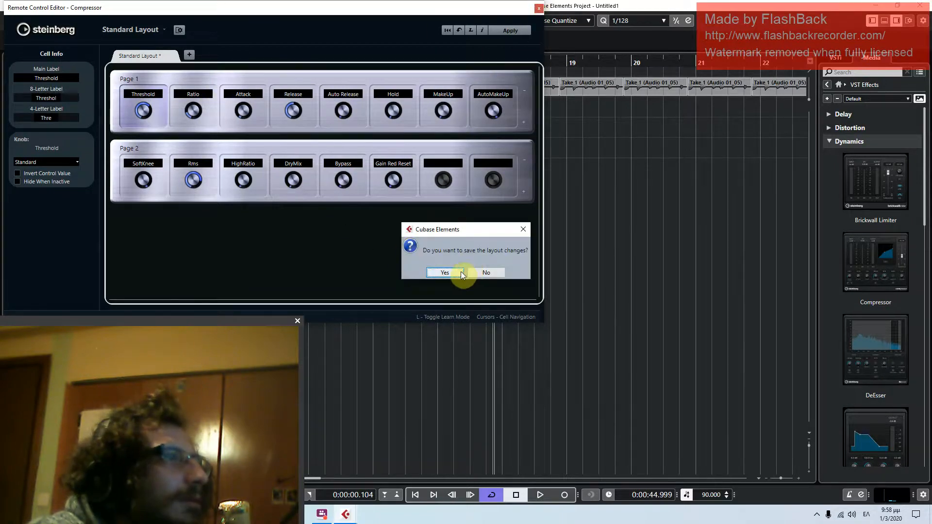
{"action": "left_click", "coordinate": [483, 272]}
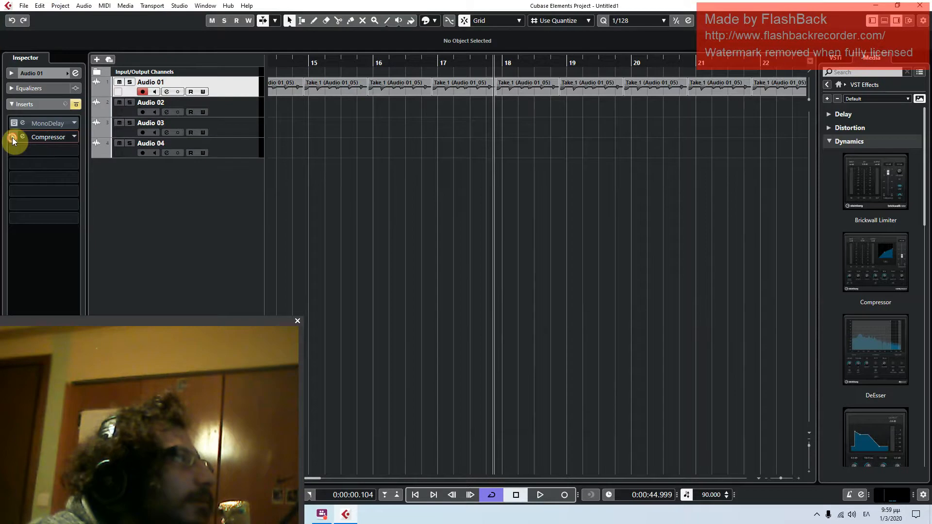
Reactivate MonoDelay on Audio 01 and insert a second Compressor with the Ballad Piano preset
{"action": "left_click", "coordinate": [29, 124]}
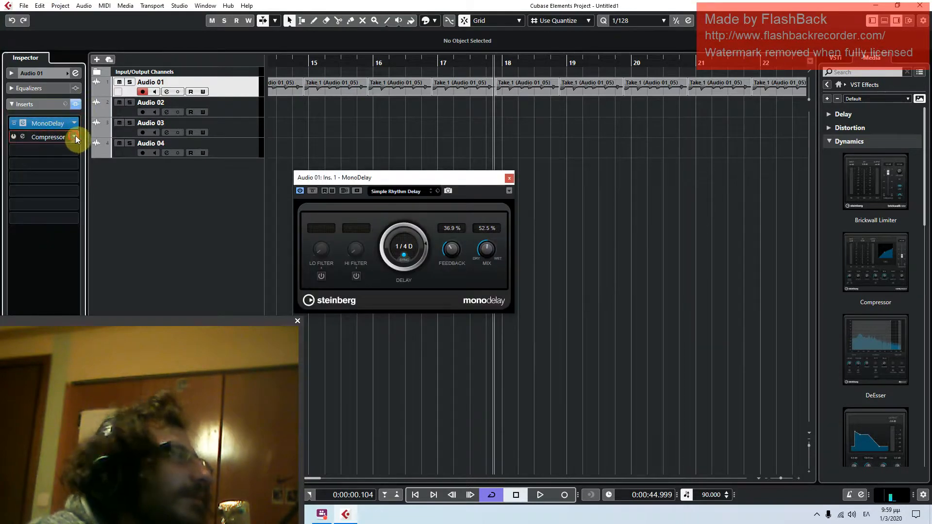
{"action": "left_click", "coordinate": [505, 181]}
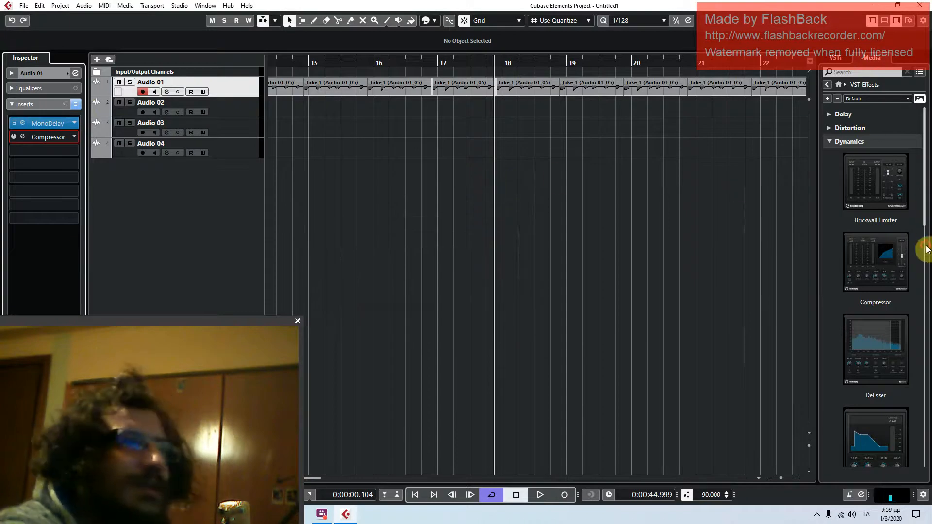
{"action": "left_click_drag", "start_coordinate": [910, 246], "coordinate": [204, 99]}
{"action": "left_click", "coordinate": [470, 139]}
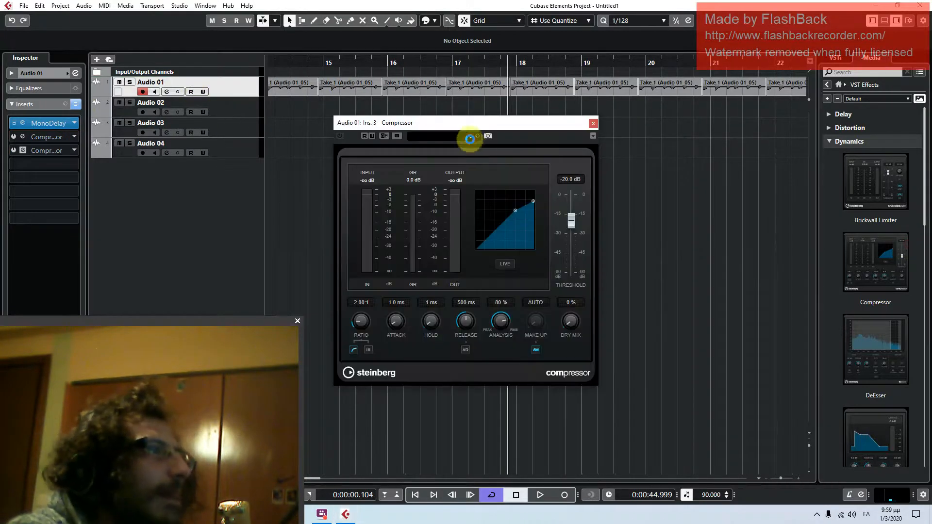
{"action": "left_click", "coordinate": [470, 139]}
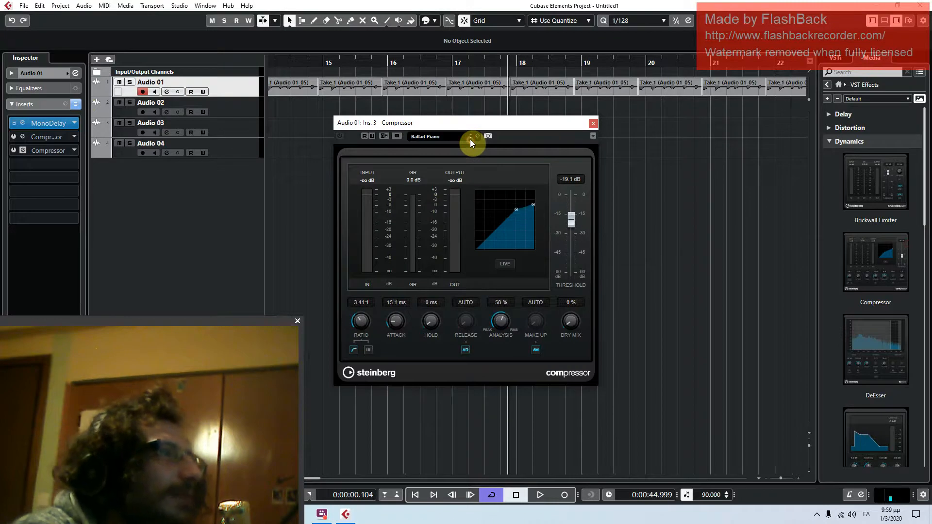
Play the Audio 01 clips and copy the setting of the first Compressor insert during playback
{"action": "left_click", "coordinate": [541, 494]}
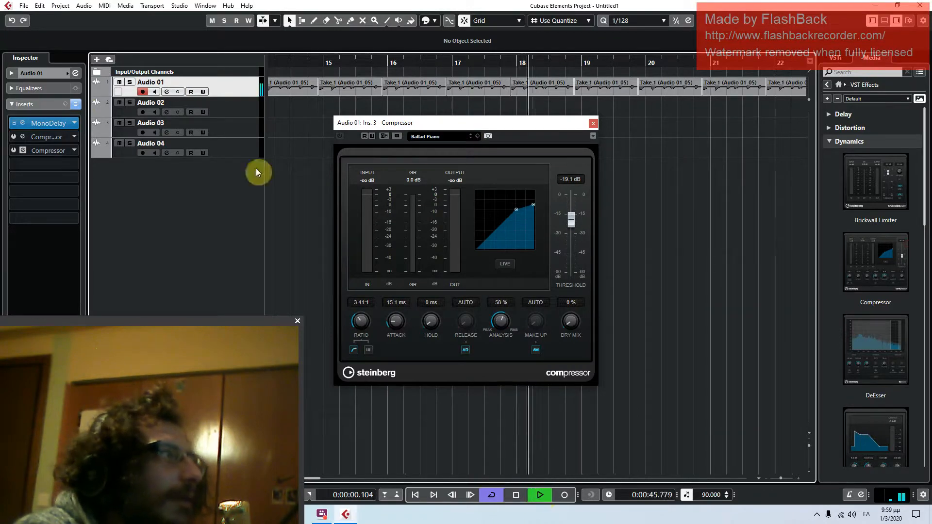
{"action": "left_click", "coordinate": [12, 138]}
{"action": "right_click", "coordinate": [11, 136]}
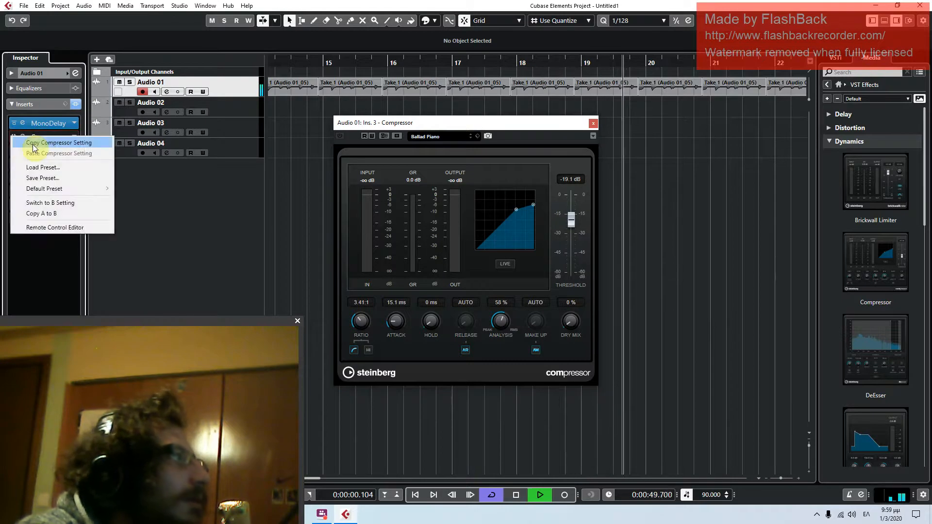
{"action": "left_click", "coordinate": [33, 144]}
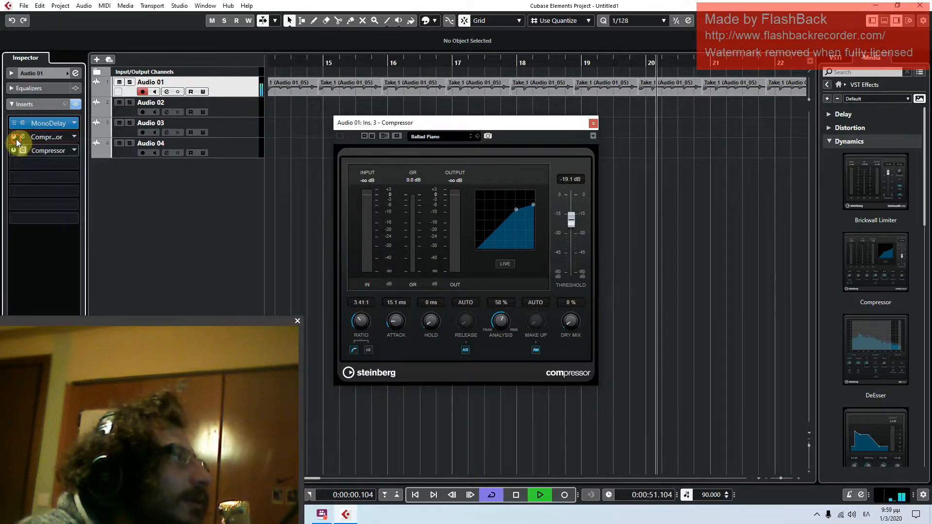
{"action": "right_click", "coordinate": [16, 138]}
{"action": "left_click", "coordinate": [34, 174]}
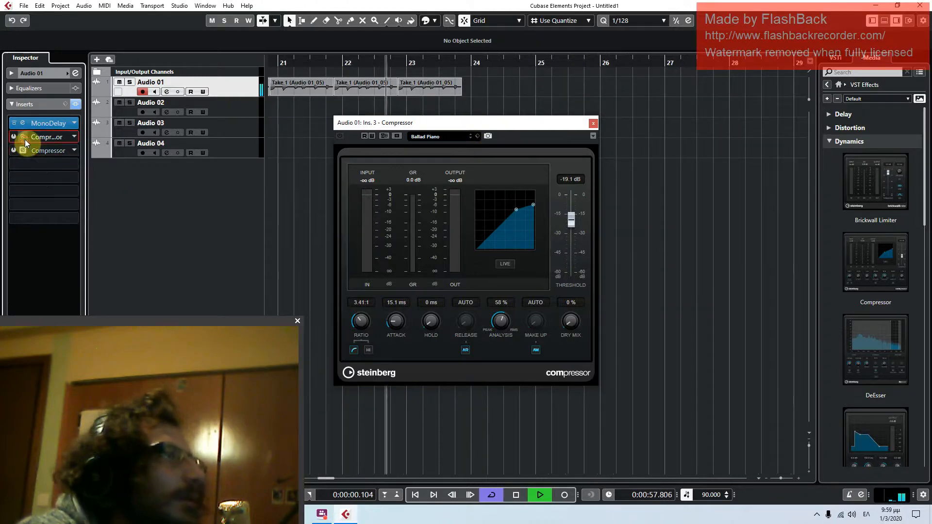
Close the Compressor window, stop playback, and place the project cursor just before bar 3
{"action": "left_click", "coordinate": [594, 123]}
{"action": "left_click", "coordinate": [517, 495]}
{"action": "left_click", "coordinate": [416, 495]}
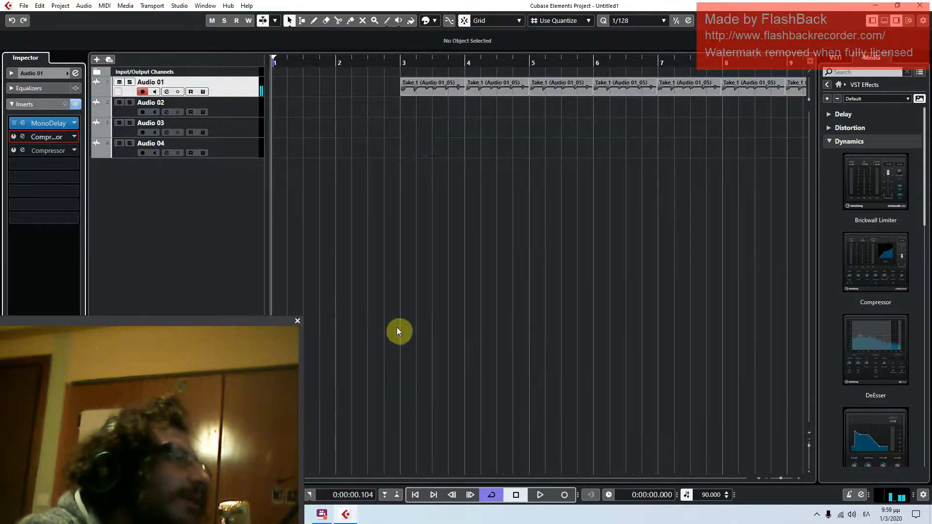
{"action": "left_click", "coordinate": [389, 60]}
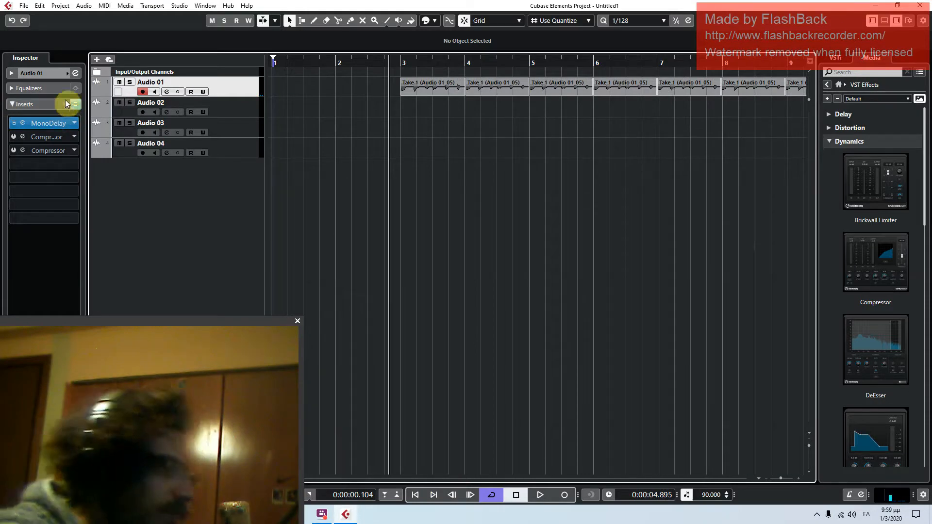
Check the channel settings of Audio 01 and insert StudioEQ from the EQ effects category on that track
{"action": "left_click_drag", "start_coordinate": [256, 321], "coordinate": [873, 248]}
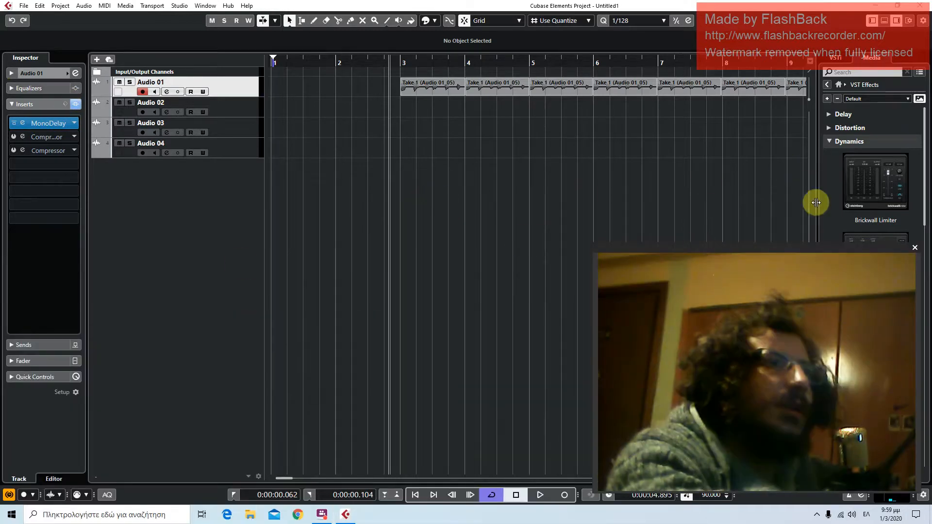
{"action": "left_click", "coordinate": [836, 141]}
{"action": "left_click", "coordinate": [845, 156]}
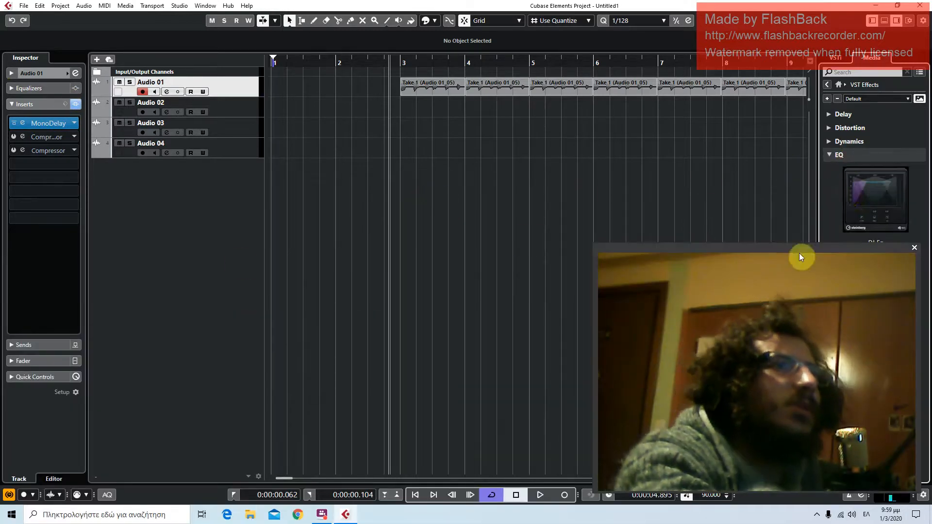
{"action": "left_click_drag", "start_coordinate": [802, 251], "coordinate": [568, 359]}
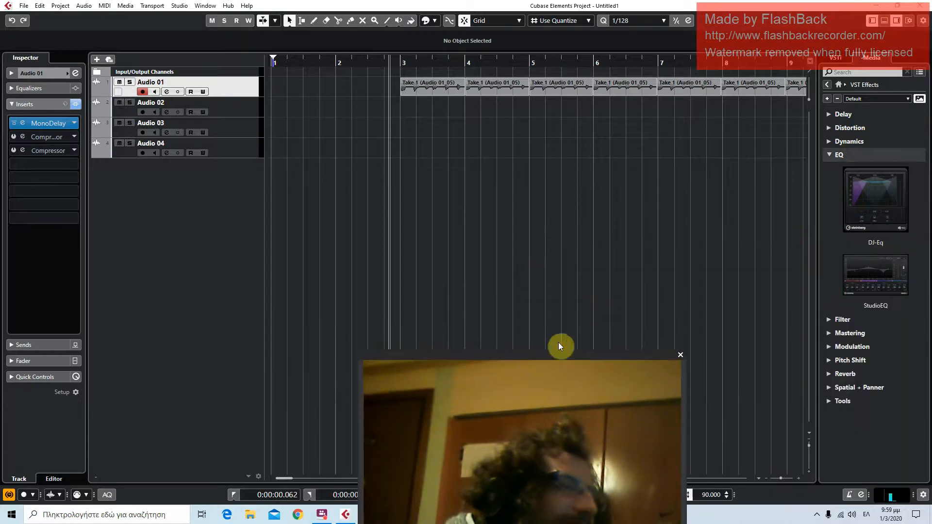
{"action": "left_click", "coordinate": [76, 73]}
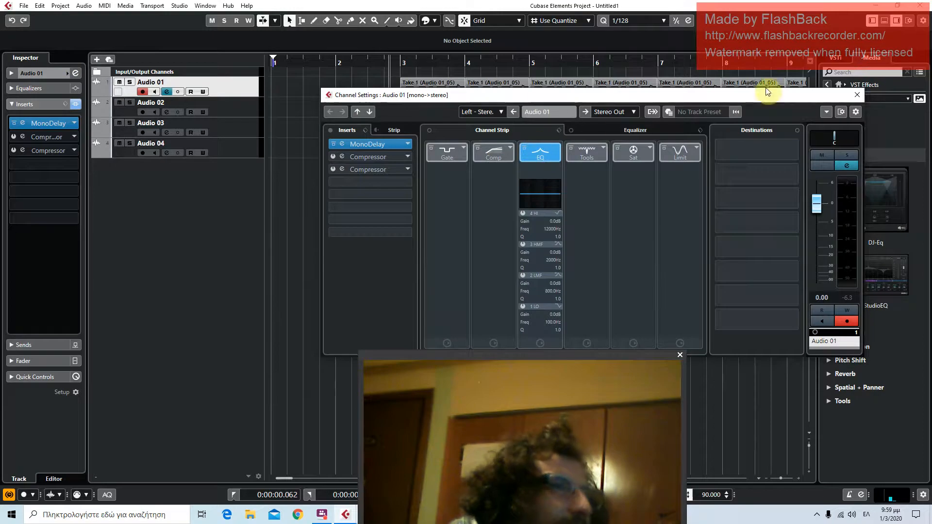
{"action": "left_click", "coordinate": [859, 93]}
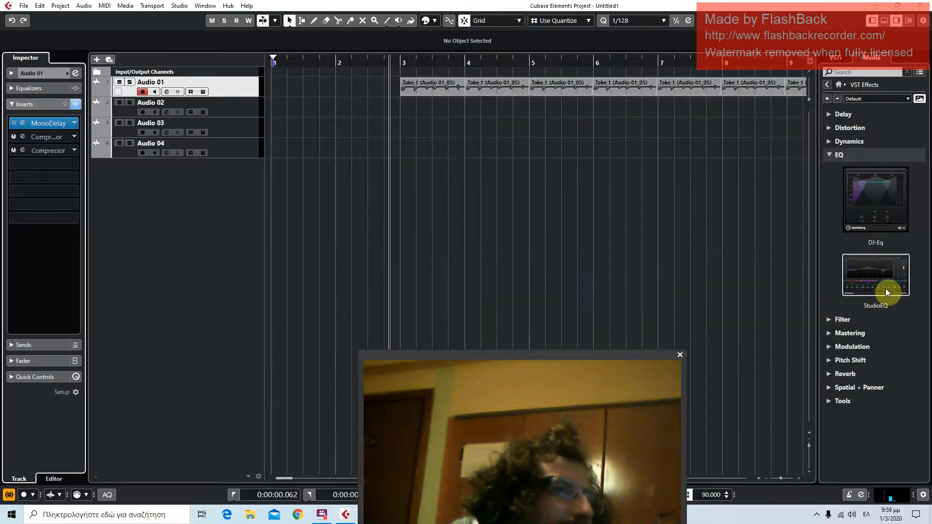
{"action": "left_click_drag", "start_coordinate": [885, 288], "coordinate": [244, 82]}
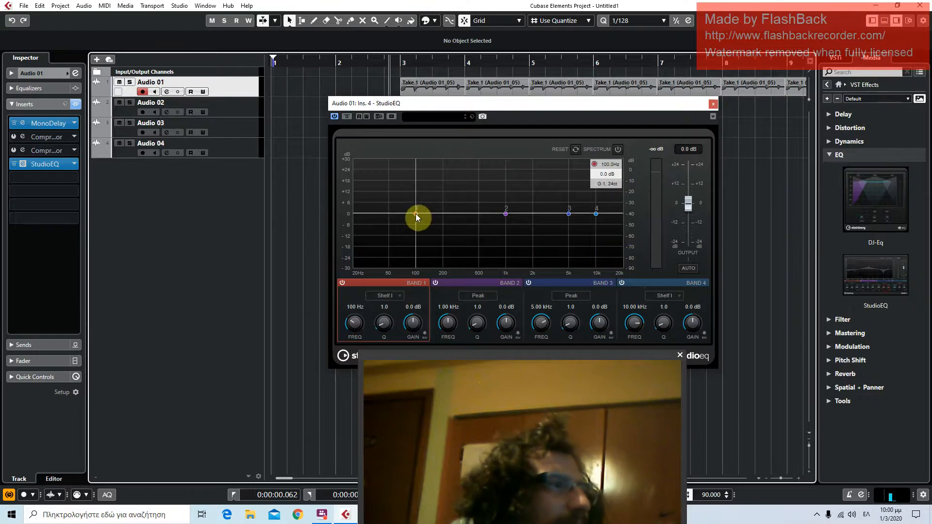
Move StudioEQ's bands to about 67 Hz/-0.5 dB, 930 Hz/-1.3 dB, 4.56 kHz/0.3 dB and 8.38 kHz/-0.5 dB
{"action": "mouse_move", "coordinate": [416, 214]}
{"action": "left_mouse_down"}
{"action": "mouse_move", "coordinate": [406, 176]}
{"action": "mouse_move", "coordinate": [414, 235]}
{"action": "mouse_move", "coordinate": [412, 179]}
{"action": "mouse_move", "coordinate": [410, 223]}
{"action": "mouse_move", "coordinate": [395, 184]}
{"action": "mouse_move", "coordinate": [400, 214]}
{"action": "left_mouse_up"}
{"action": "mouse_move", "coordinate": [506, 212]}
{"action": "left_mouse_down"}
{"action": "mouse_move", "coordinate": [504, 190]}
{"action": "mouse_move", "coordinate": [503, 217]}
{"action": "left_mouse_up"}
{"action": "mouse_move", "coordinate": [568, 214]}
{"action": "left_mouse_down"}
{"action": "mouse_move", "coordinate": [569, 193]}
{"action": "mouse_move", "coordinate": [566, 213]}
{"action": "mouse_move", "coordinate": [586, 182]}
{"action": "mouse_move", "coordinate": [588, 190]}
{"action": "mouse_move", "coordinate": [586, 176]}
{"action": "mouse_move", "coordinate": [589, 214]}
{"action": "mouse_move", "coordinate": [566, 212]}
{"action": "left_mouse_up"}
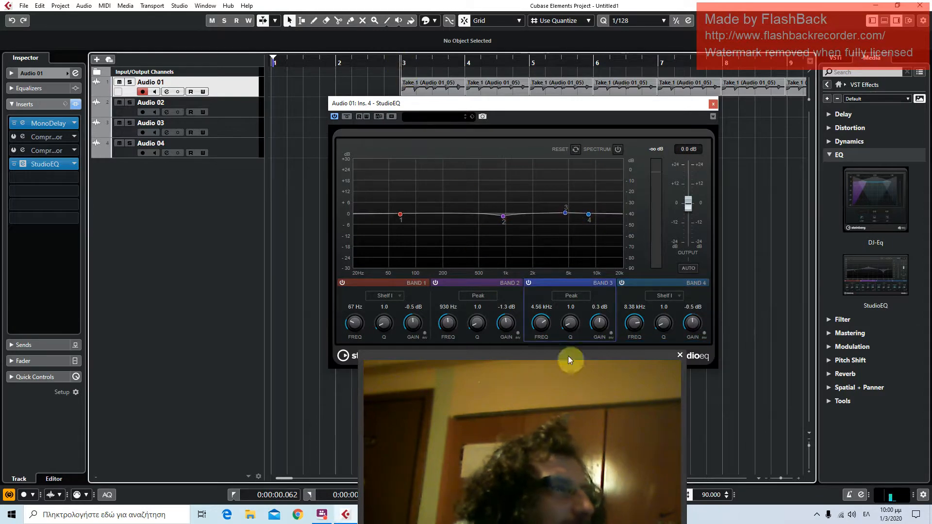
During playback, move StudioEQ's bands to about 129 Hz/16.6 dB, 487 Hz/9.9 dB, 1.77 kHz/-12.1 dB and 6.38 kHz/-10.4 dB
{"action": "left_click_drag", "start_coordinate": [643, 105], "coordinate": [451, 128]}
{"action": "left_click_drag", "start_coordinate": [565, 355], "coordinate": [904, 204]}
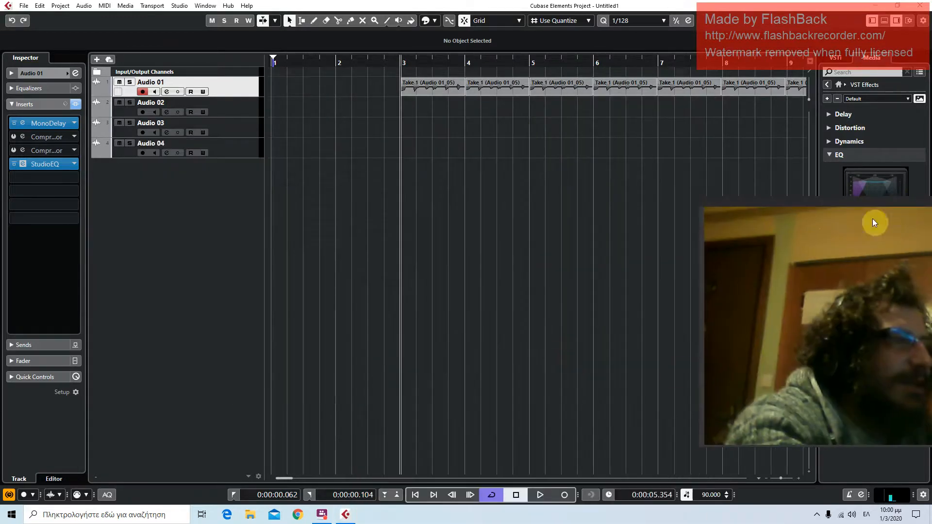
{"action": "left_click", "coordinate": [534, 493]}
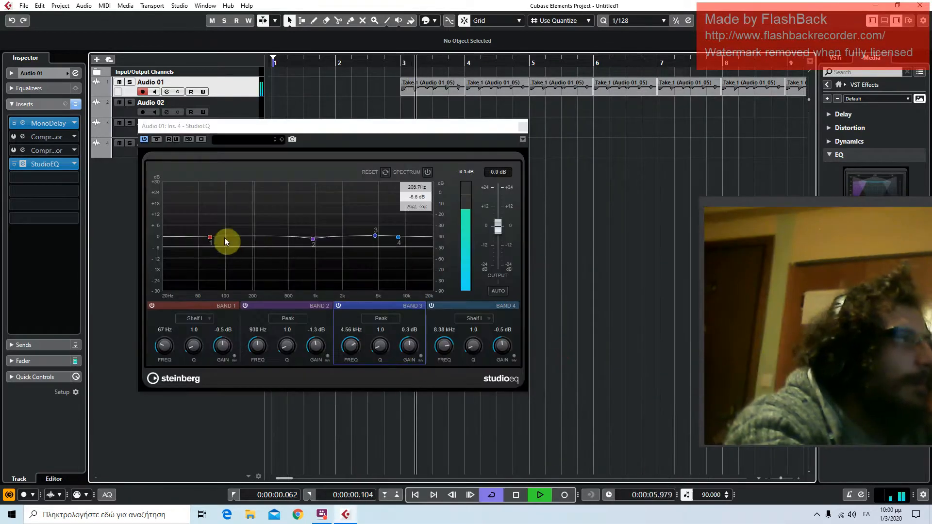
{"action": "mouse_move", "coordinate": [218, 202]}
{"action": "left_mouse_down"}
{"action": "mouse_move", "coordinate": [269, 191]}
{"action": "mouse_move", "coordinate": [265, 211]}
{"action": "mouse_move", "coordinate": [225, 224]}
{"action": "mouse_move", "coordinate": [234, 207]}
{"action": "left_mouse_up"}
{"action": "left_click_drag", "start_coordinate": [316, 241], "coordinate": [287, 217]}
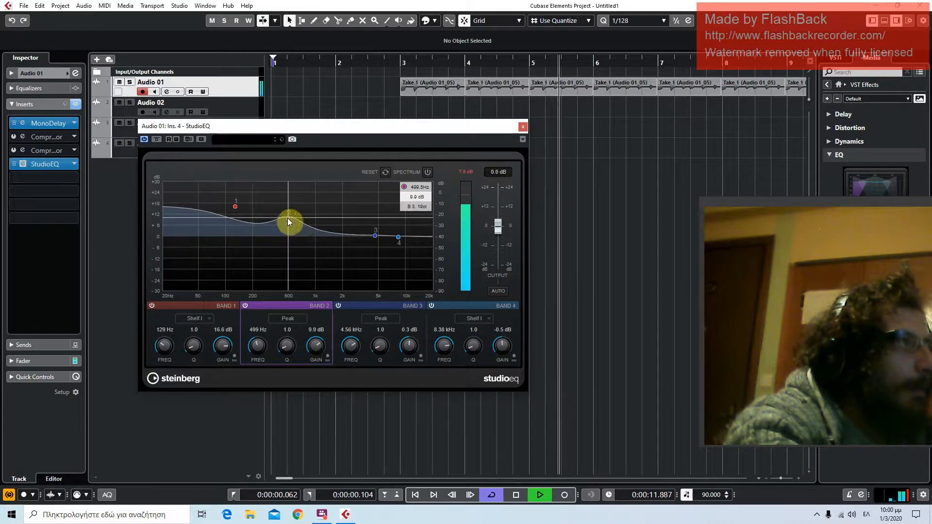
{"action": "left_click_drag", "start_coordinate": [376, 235], "coordinate": [337, 258]}
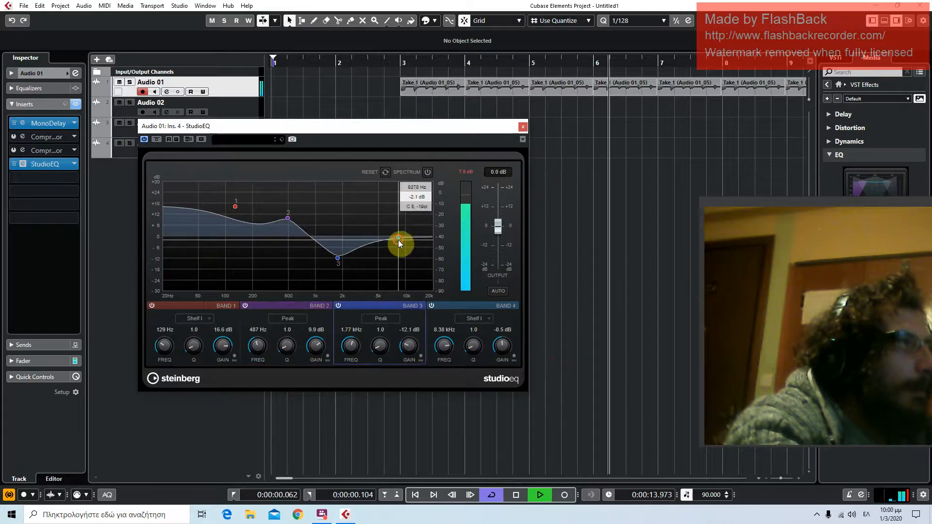
{"action": "left_click_drag", "start_coordinate": [398, 238], "coordinate": [388, 255]}
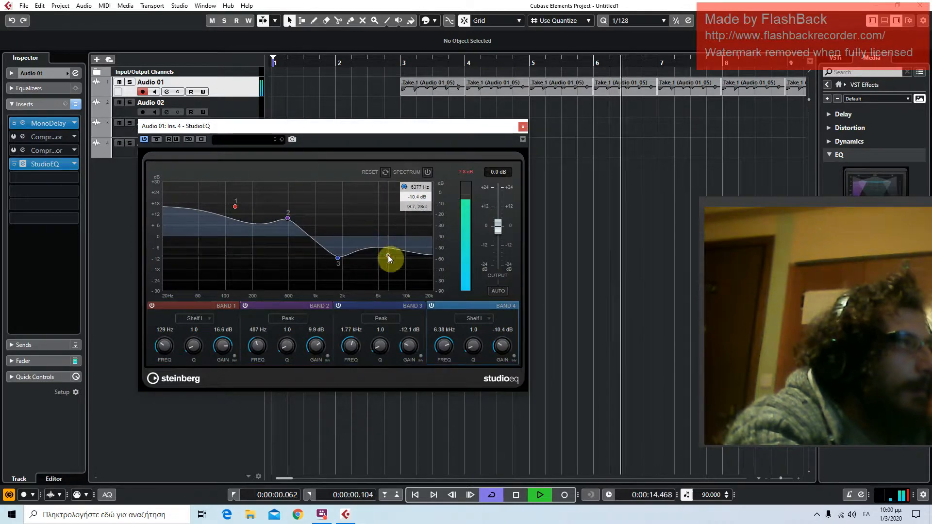
Replay the Audio 01 clips from bar 3 with the StudioEQ window closed, and stop playback
{"action": "left_click", "coordinate": [402, 62]}
{"action": "left_click", "coordinate": [522, 127]}
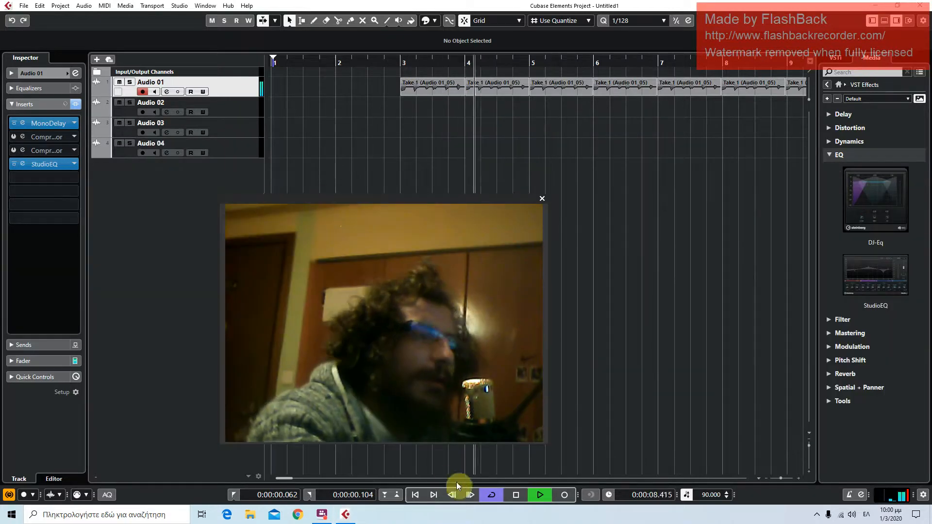
{"action": "left_click", "coordinate": [515, 496]}
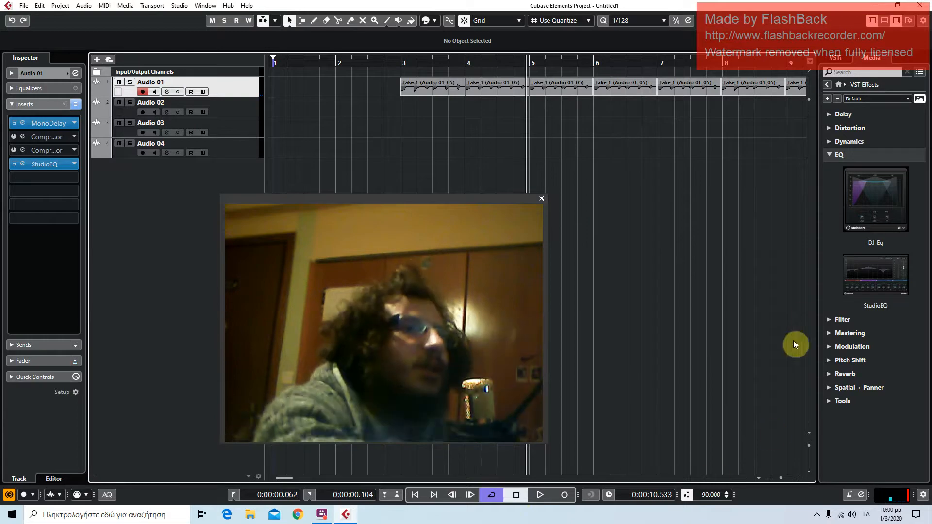
Examine the plug-ins offered in the Filter, Mastering and Modulation categories of the VST effects
{"action": "left_click", "coordinate": [845, 155]}
{"action": "left_click", "coordinate": [844, 167]}
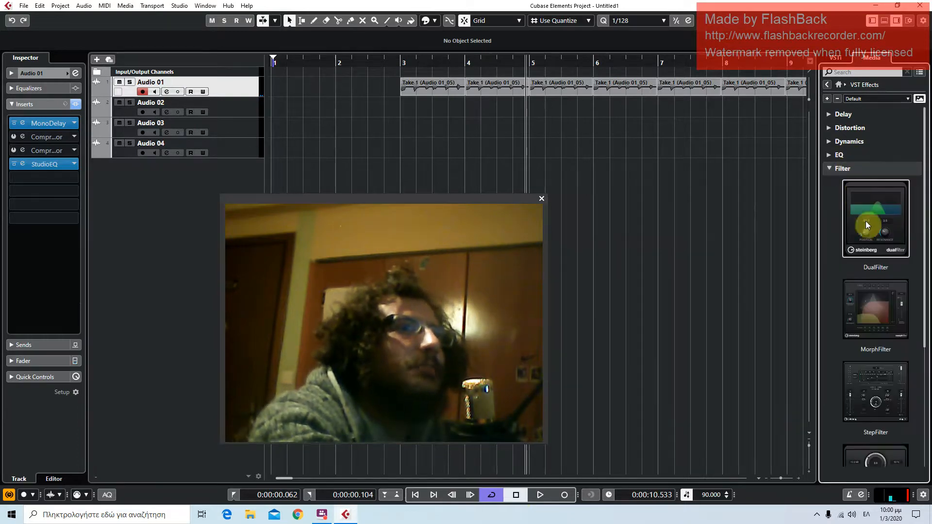
{"action": "scroll", "coordinate": [869, 298], "scroll_direction": "down", "scroll_amount": 3}
{"action": "scroll", "coordinate": [869, 296], "scroll_direction": "up", "scroll_amount": 3}
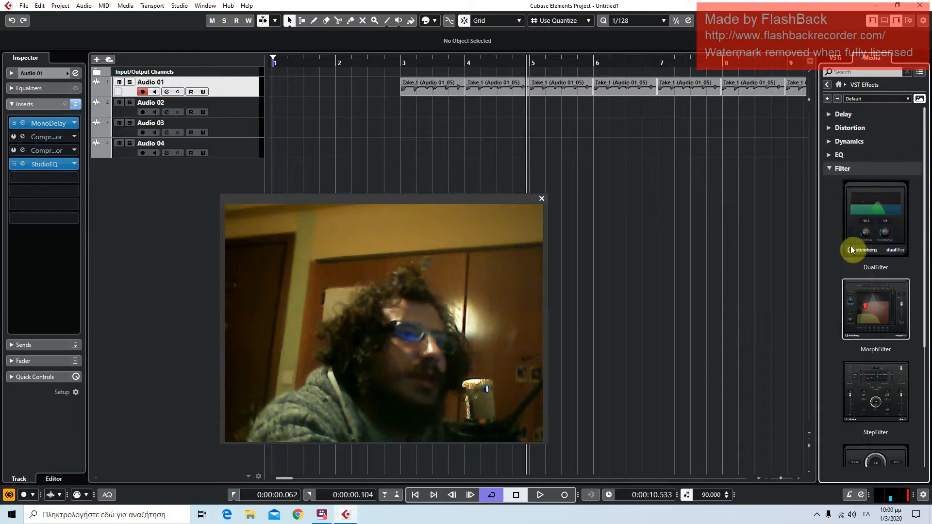
{"action": "left_click", "coordinate": [848, 170]}
{"action": "left_click", "coordinate": [845, 185]}
{"action": "left_click", "coordinate": [845, 185]}
{"action": "left_click", "coordinate": [846, 194]}
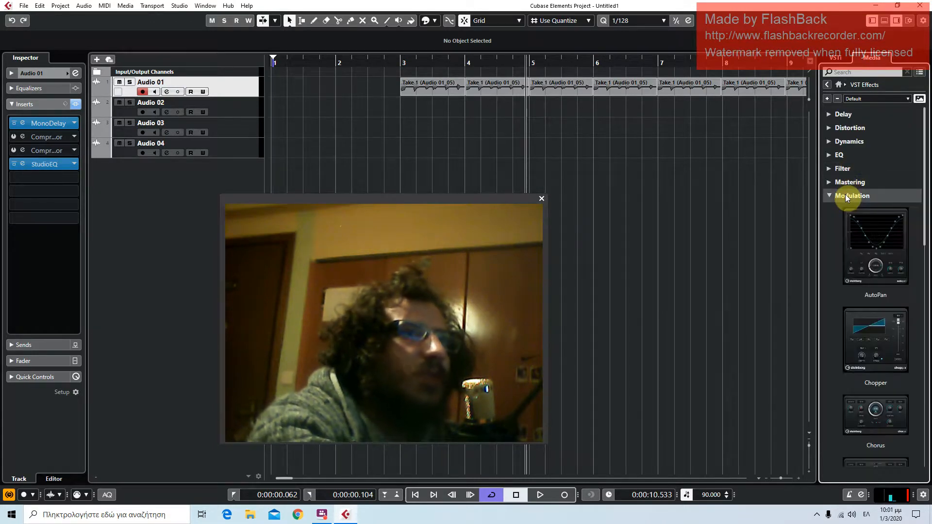
{"action": "scroll", "coordinate": [869, 354], "scroll_direction": "down", "scroll_amount": 10}
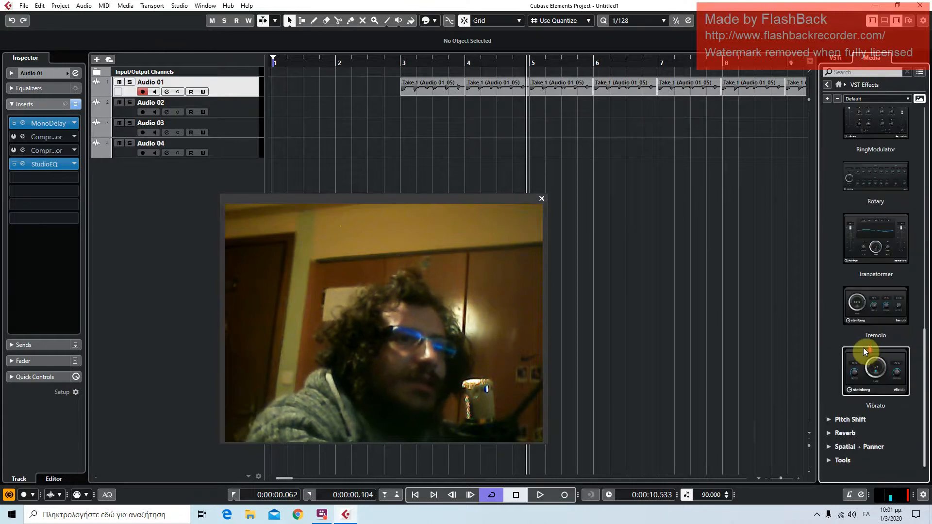
{"action": "scroll", "coordinate": [865, 351], "scroll_direction": "up", "scroll_amount": 10}
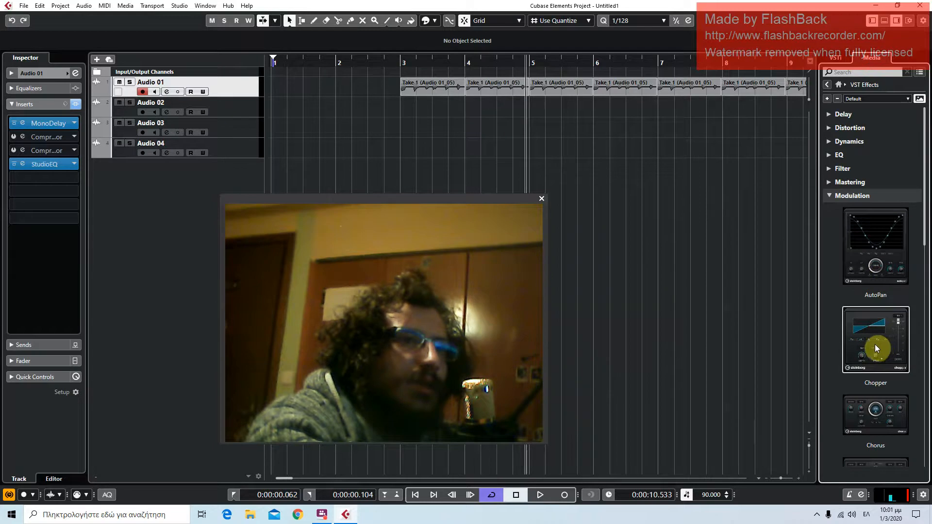
{"action": "scroll", "coordinate": [867, 383], "scroll_direction": "down", "scroll_amount": 2}
{"action": "scroll", "coordinate": [863, 378], "scroll_direction": "down", "scroll_amount": 4}
{"action": "scroll", "coordinate": [864, 375], "scroll_direction": "down", "scroll_amount": 4}
{"action": "scroll", "coordinate": [864, 375], "scroll_direction": "down", "scroll_amount": 6}
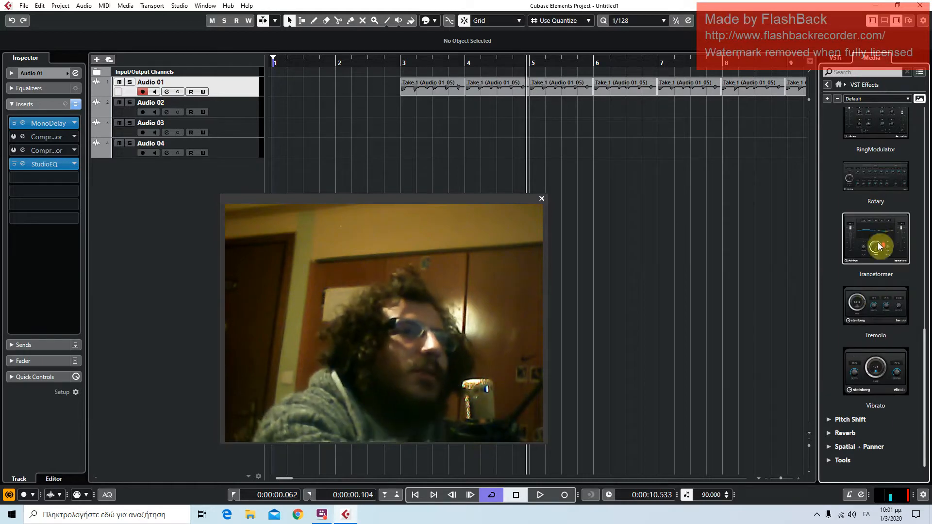
Insert Phaser from the Modulation effects on the Audio 01 track and start playback
{"action": "scroll", "coordinate": [878, 240], "scroll_direction": "up", "scroll_amount": 3}
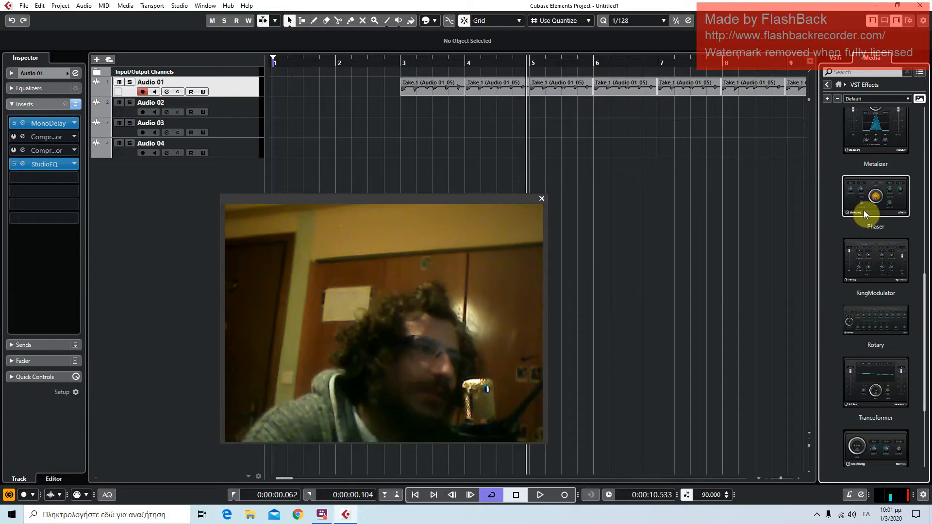
{"action": "left_click_drag", "start_coordinate": [864, 211], "coordinate": [245, 95]}
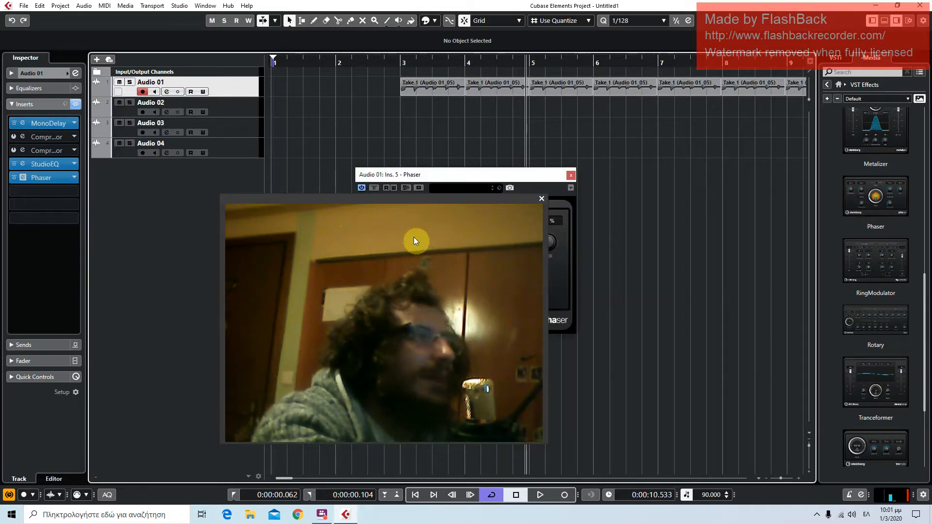
{"action": "key", "text": "space"}
{"action": "left_click_drag", "start_coordinate": [432, 175], "coordinate": [453, 104]}
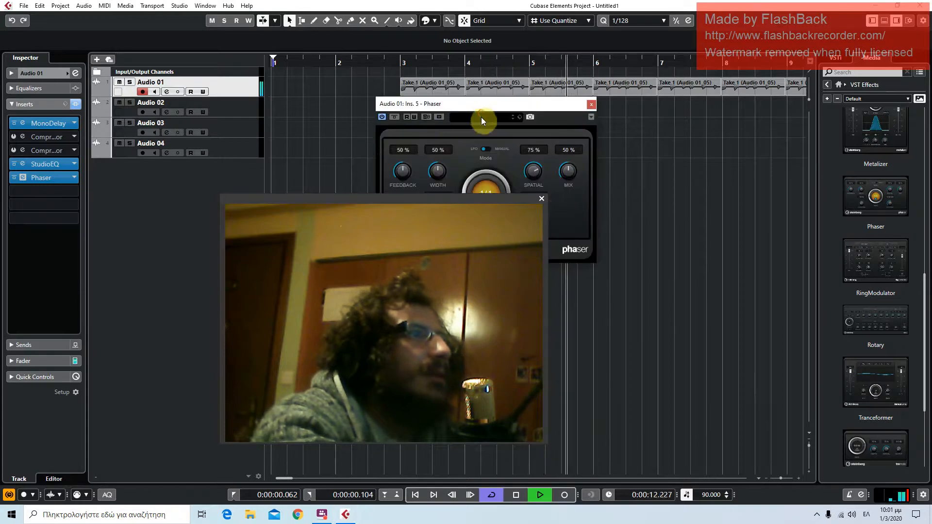
Load the Bass Phase preset in Phaser and move the plug-in window into clear view
{"action": "left_click", "coordinate": [482, 117]}
{"action": "double_click", "coordinate": [490, 180]}
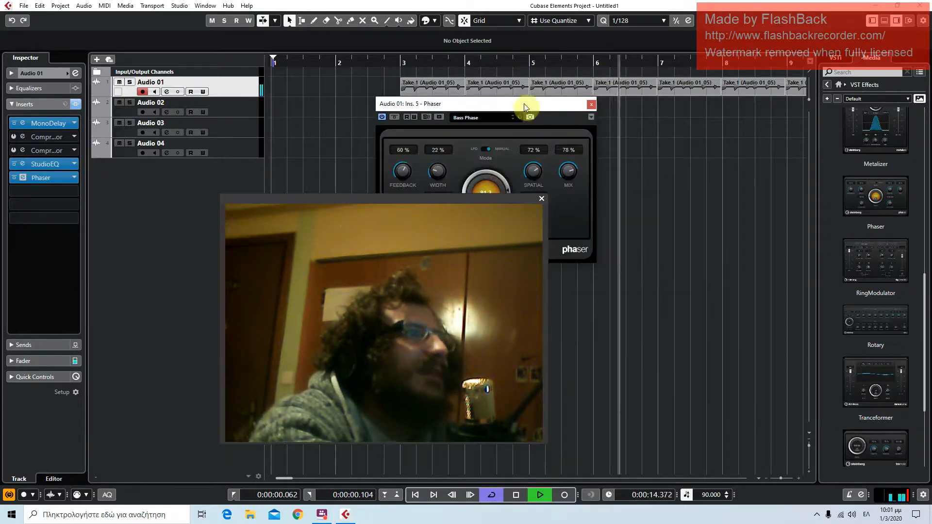
{"action": "left_click_drag", "start_coordinate": [486, 198], "coordinate": [246, 207]}
{"action": "left_click", "coordinate": [235, 94]}
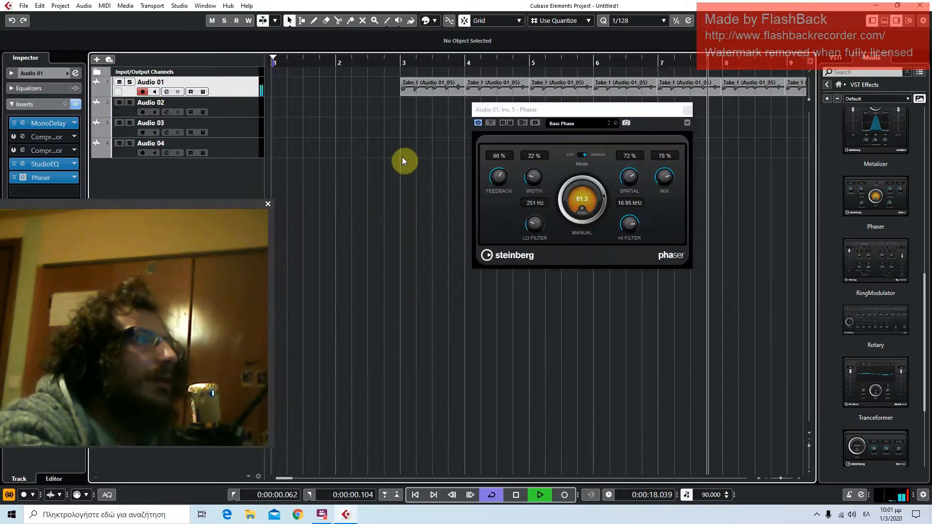
Audition the Phaser presets one after another during playback, from Basslines From Outta Space on to My First Stereo Tv
{"action": "left_click", "coordinate": [609, 126]}
{"action": "left_click", "coordinate": [610, 126]}
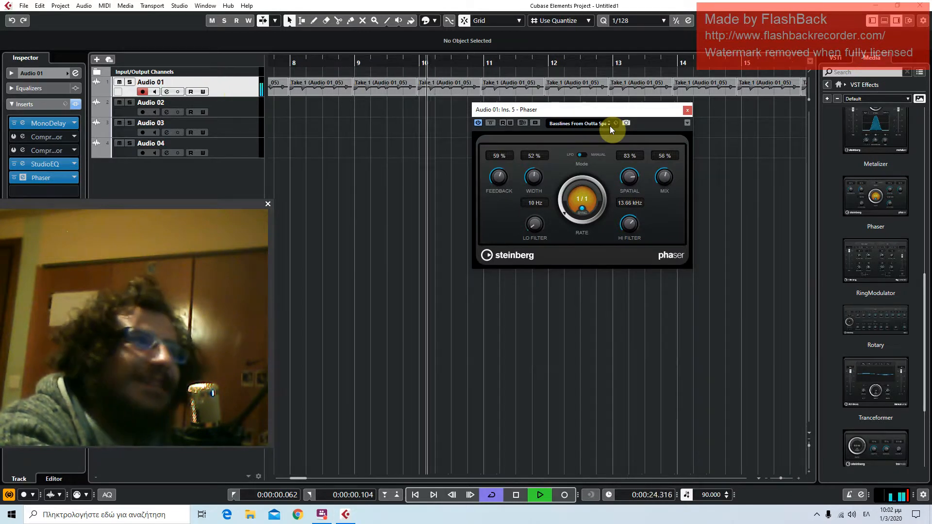
{"action": "left_click", "coordinate": [610, 126]}
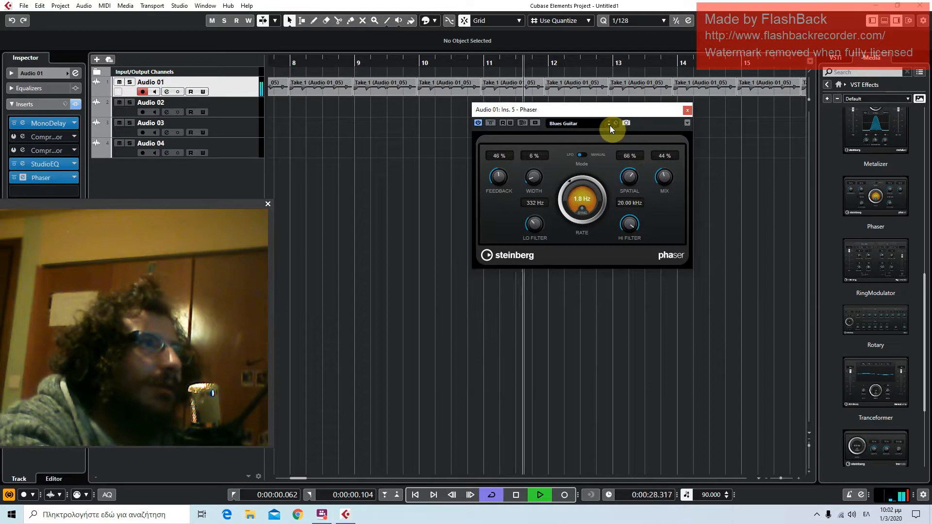
{"action": "left_click", "coordinate": [610, 125]}
{"action": "left_click", "coordinate": [610, 125]}
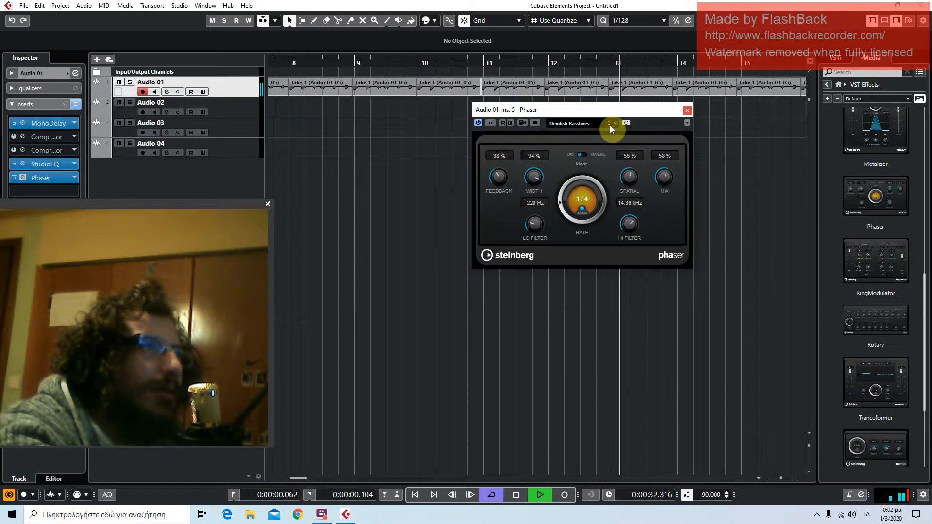
{"action": "left_click", "coordinate": [610, 125]}
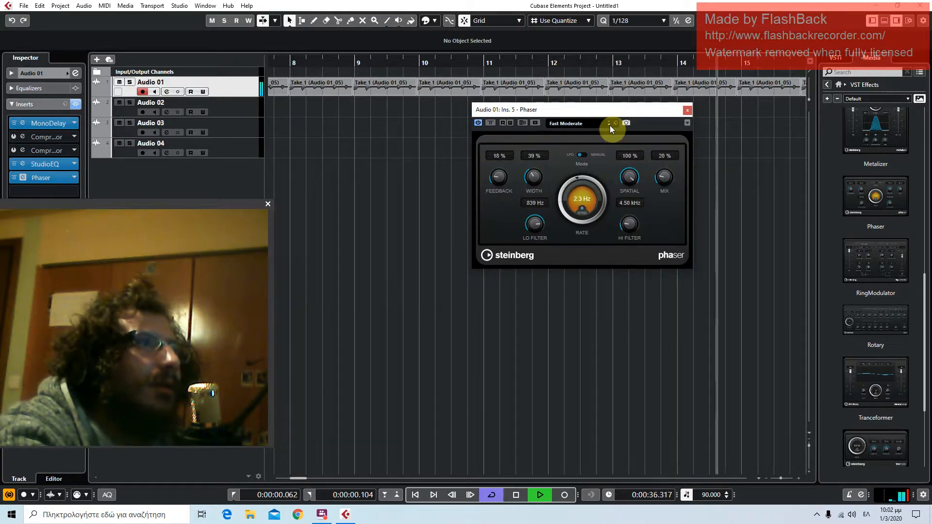
{"action": "left_click", "coordinate": [610, 125]}
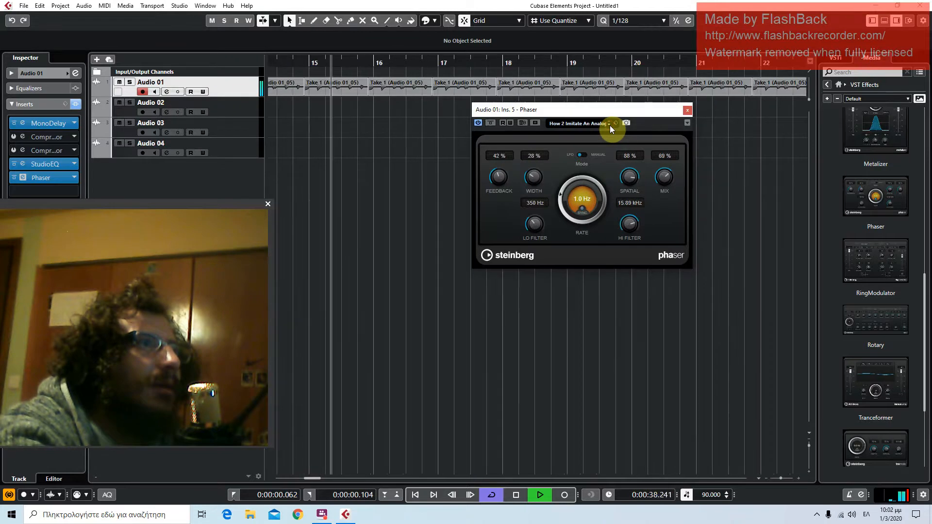
{"action": "left_click", "coordinate": [610, 125]}
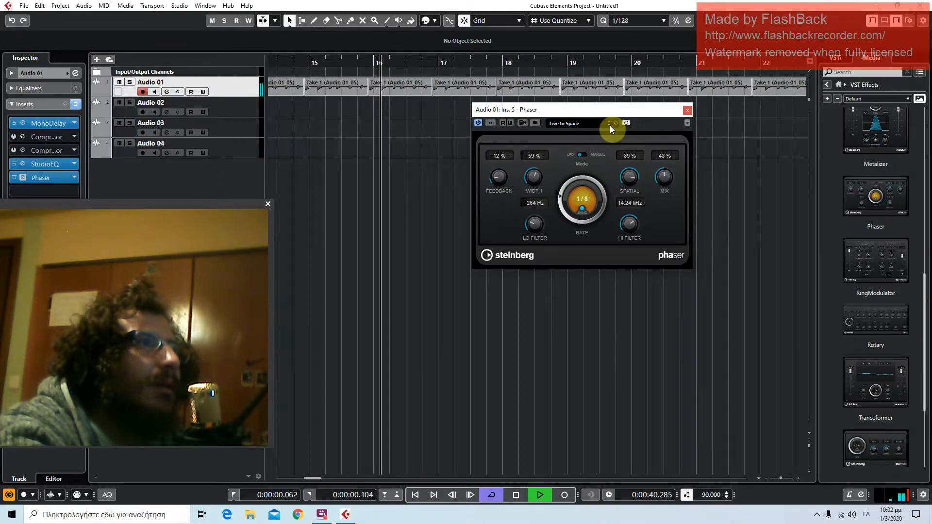
{"action": "left_click", "coordinate": [610, 125]}
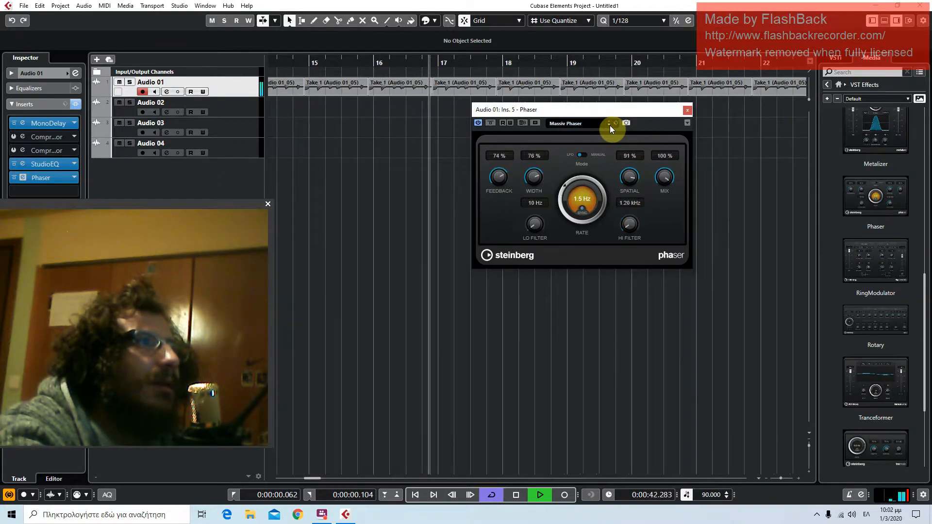
{"action": "left_click", "coordinate": [610, 125]}
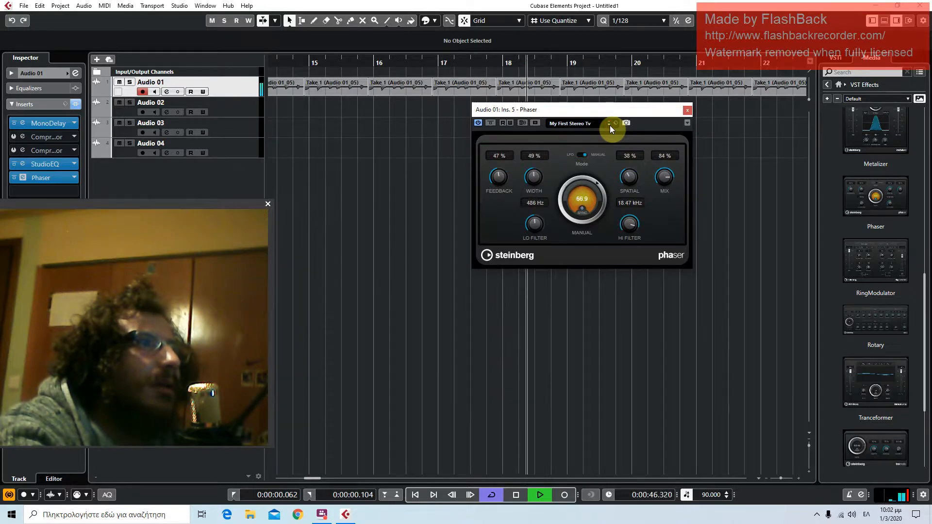
Close the Phaser window and stop playback
{"action": "left_click", "coordinate": [687, 110]}
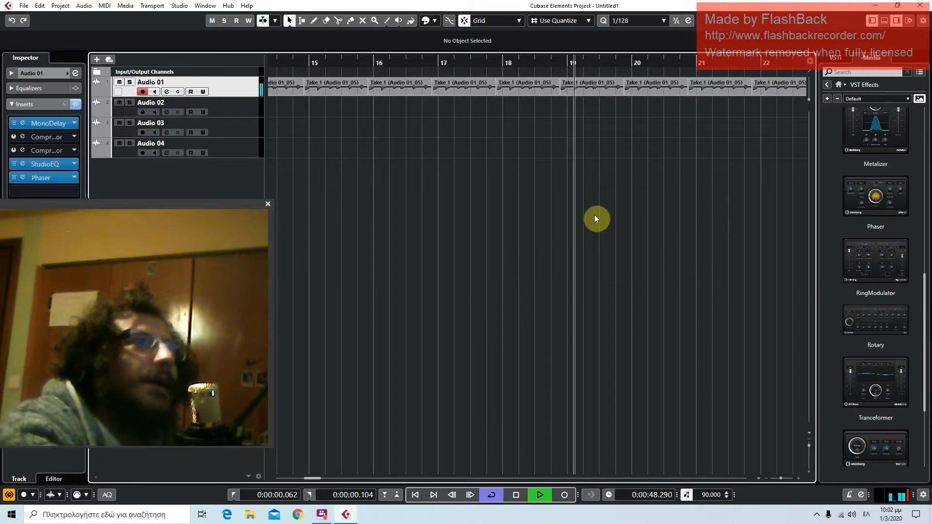
{"action": "left_click", "coordinate": [517, 493]}
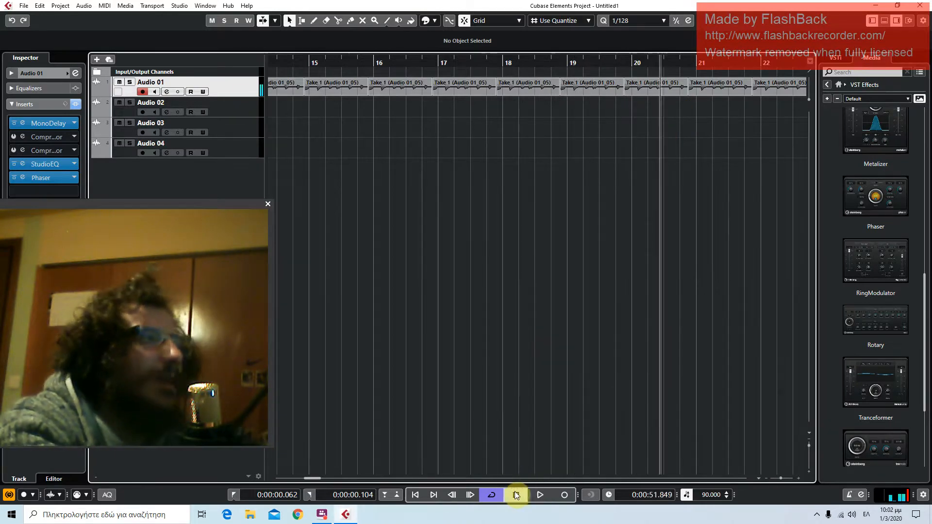
{"action": "left_click", "coordinate": [268, 203]}
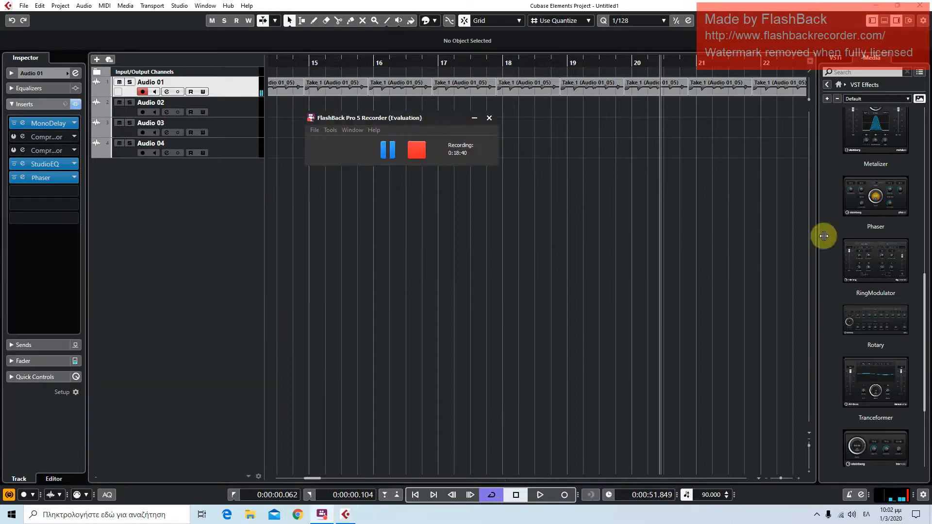
Collapse the Modulation category and insert RoomWorks from the Reverb effects on the Audio 01 track
{"action": "scroll", "coordinate": [859, 174], "scroll_direction": "up", "scroll_amount": 10}
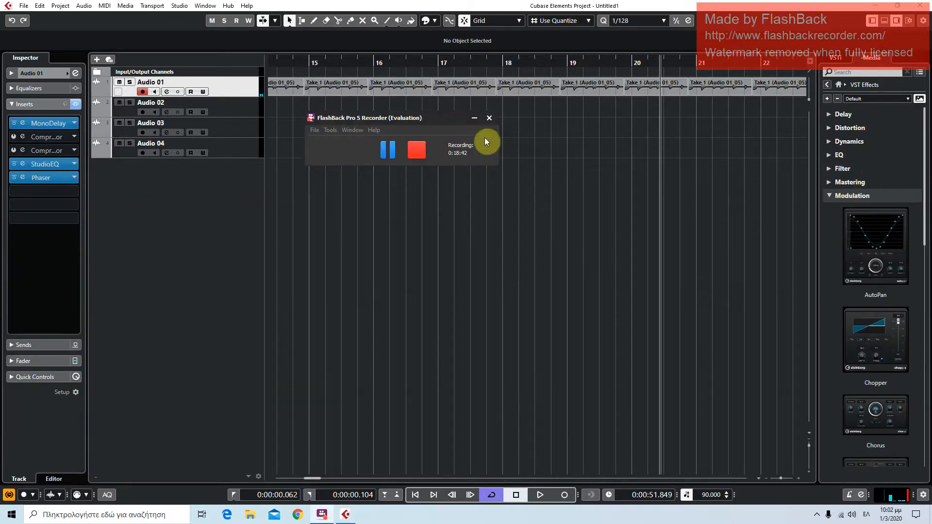
{"action": "left_click_drag", "start_coordinate": [451, 119], "coordinate": [584, 61]}
{"action": "left_click", "coordinate": [854, 196]}
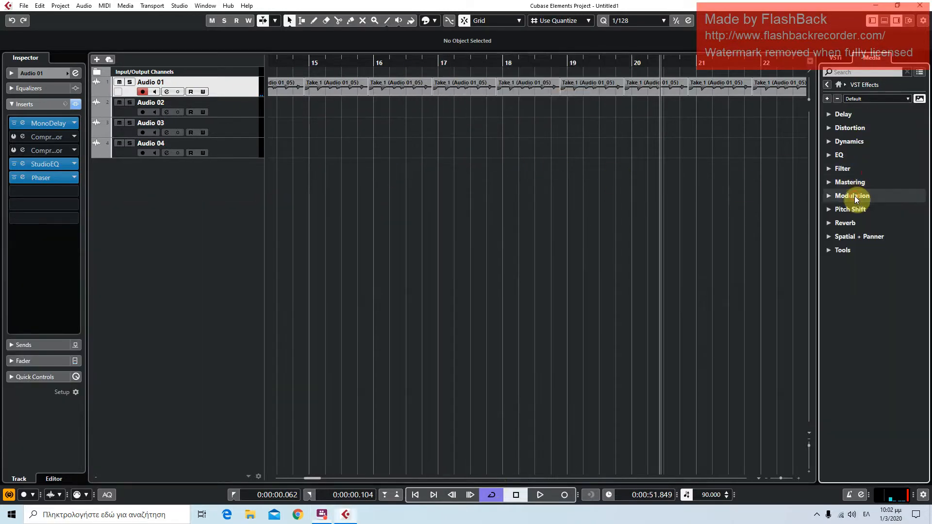
{"action": "left_click", "coordinate": [846, 223]}
{"action": "left_click_drag", "start_coordinate": [862, 257], "coordinate": [223, 101]}
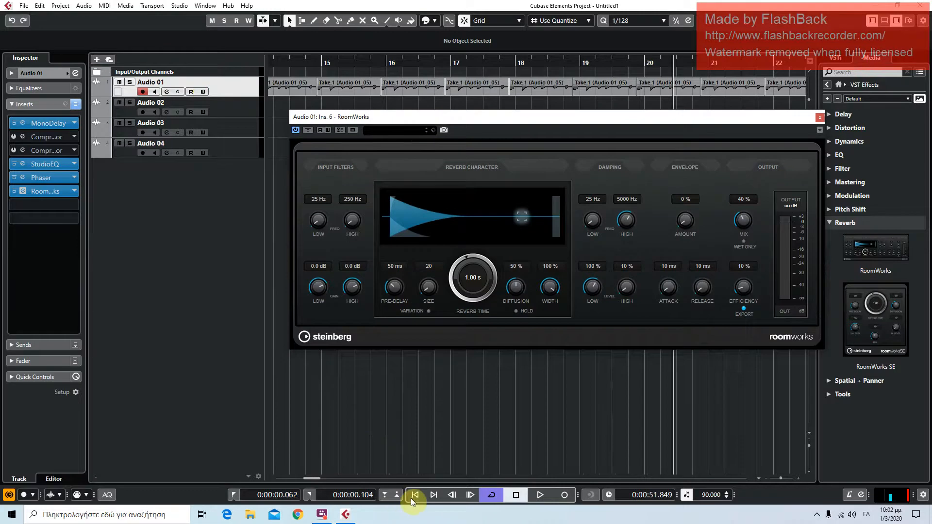
Return to the project start, look through the RoomWorks preset list, and close the plug-in window
{"action": "left_click", "coordinate": [409, 498]}
{"action": "left_click", "coordinate": [412, 131]}
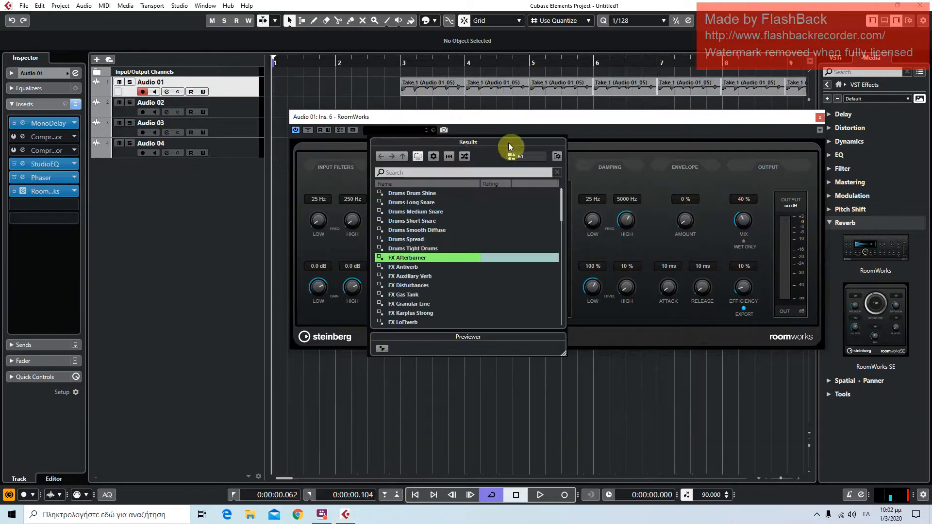
{"action": "left_click", "coordinate": [533, 123]}
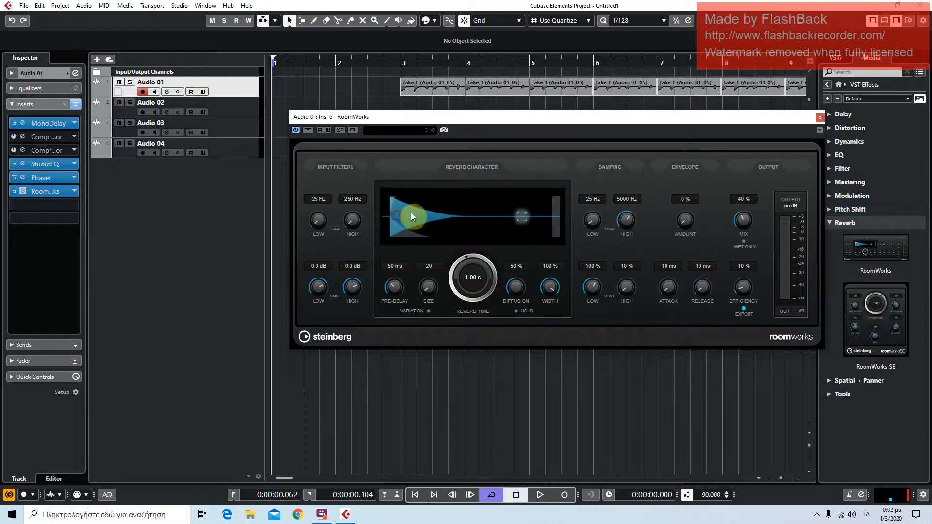
{"action": "left_click", "coordinate": [430, 134]}
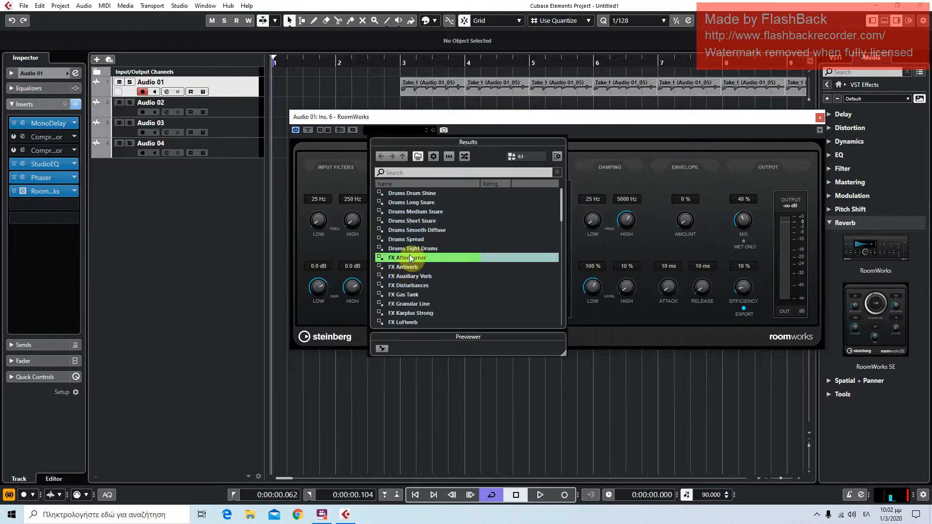
{"action": "scroll", "coordinate": [412, 249], "scroll_direction": "down", "scroll_amount": 8}
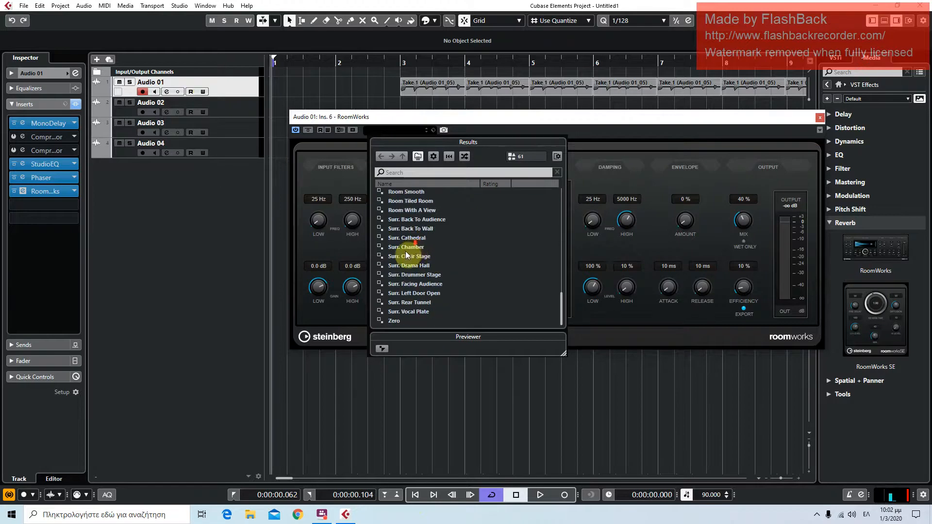
{"action": "scroll", "coordinate": [404, 258], "scroll_direction": "up", "scroll_amount": 5}
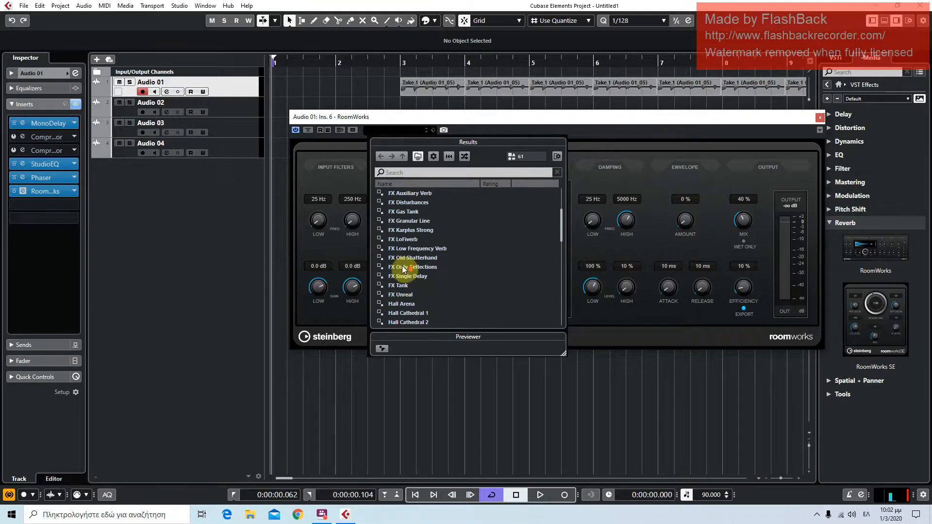
{"action": "scroll", "coordinate": [402, 272], "scroll_direction": "down", "scroll_amount": 3}
{"action": "scroll", "coordinate": [398, 263], "scroll_direction": "down", "scroll_amount": 7}
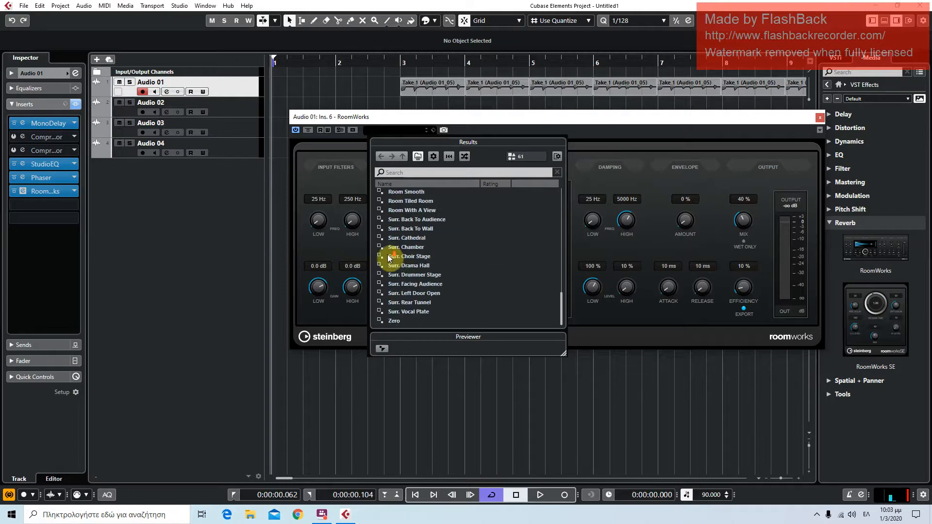
{"action": "scroll", "coordinate": [389, 257], "scroll_direction": "up", "scroll_amount": 10}
{"action": "left_click", "coordinate": [393, 258]}
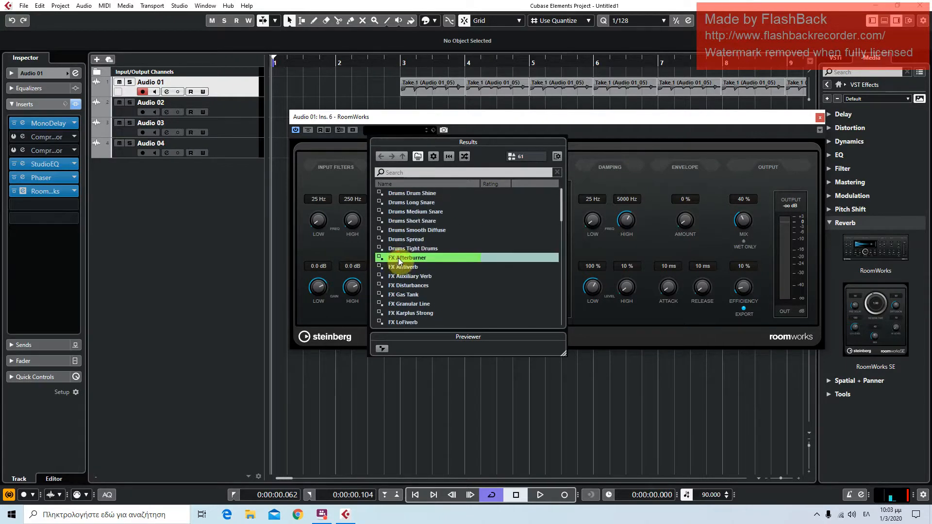
{"action": "left_click", "coordinate": [398, 260]}
{"action": "left_click", "coordinate": [819, 118]}
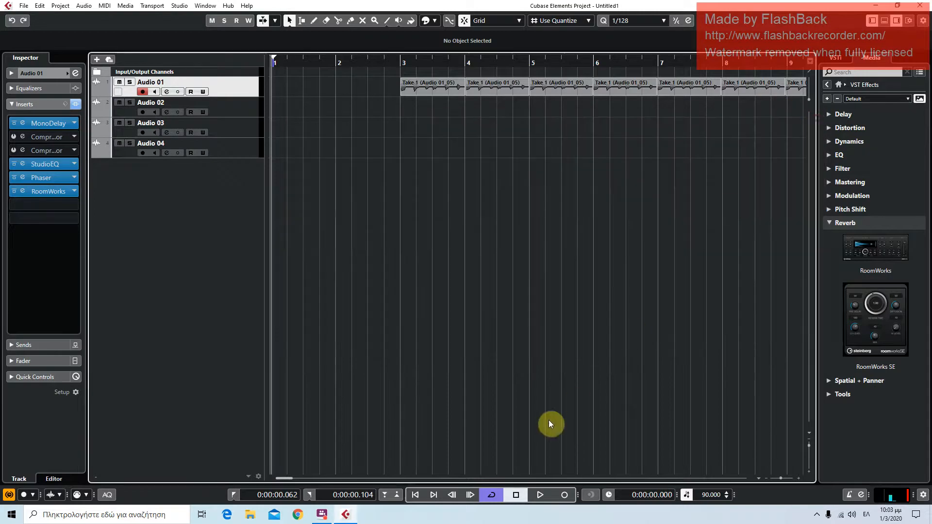
Start playback from bar 3 and insert a second RoomWorks reverb on the Audio 01 track
{"action": "left_click", "coordinate": [404, 66]}
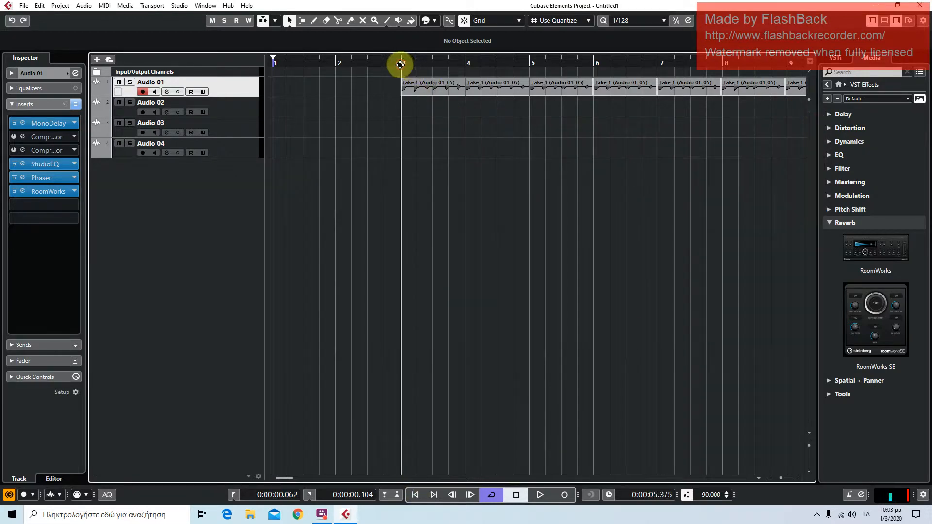
{"action": "left_click", "coordinate": [540, 495]}
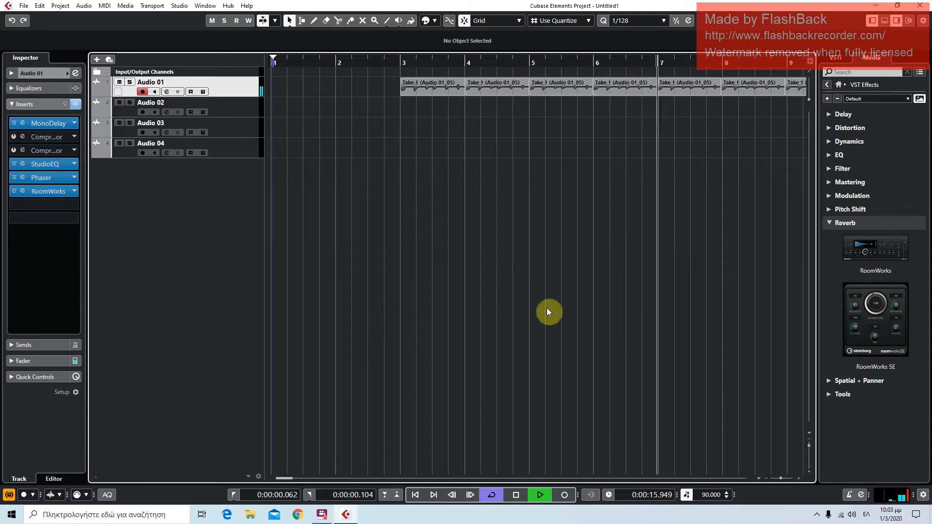
{"action": "left_click_drag", "start_coordinate": [875, 254], "coordinate": [241, 89]}
Load the Hall Church preset in the second RoomWorks and close its window
{"action": "left_click", "coordinate": [327, 152]}
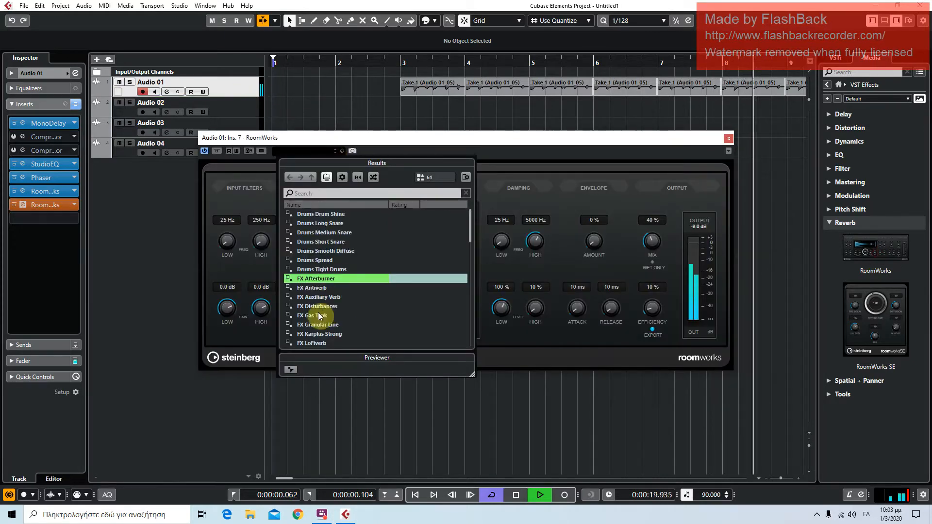
{"action": "scroll", "coordinate": [319, 311], "scroll_direction": "down", "scroll_amount": 5}
{"action": "scroll", "coordinate": [311, 290], "scroll_direction": "up", "scroll_amount": 6}
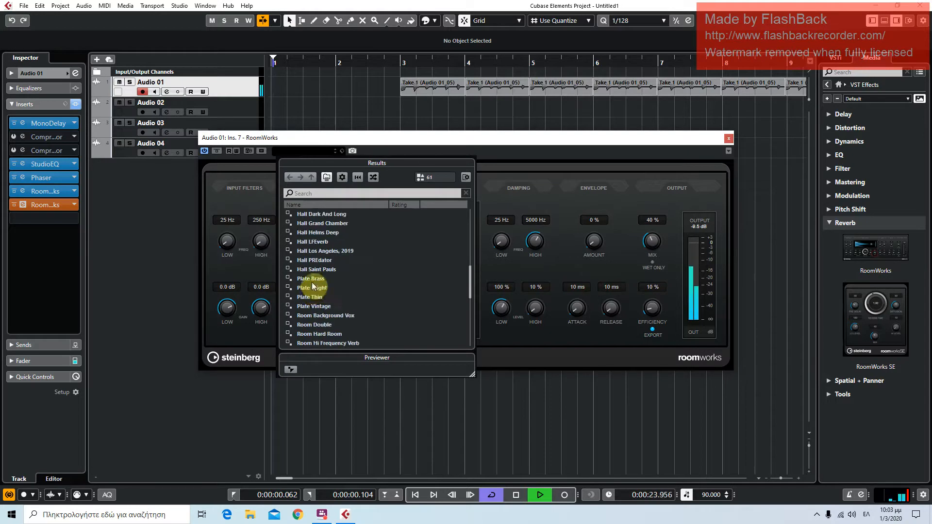
{"action": "scroll", "coordinate": [312, 287], "scroll_direction": "up", "scroll_amount": 2}
{"action": "double_click", "coordinate": [317, 260]}
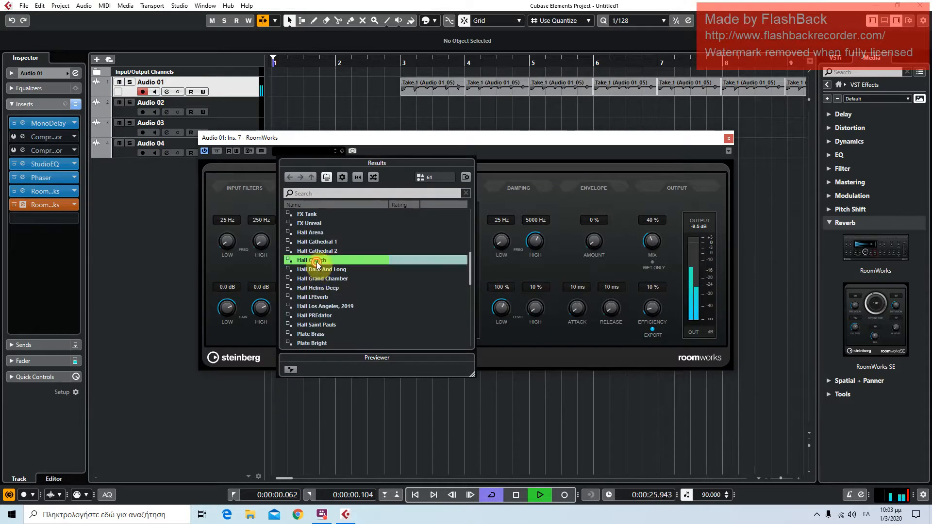
{"action": "left_click", "coordinate": [729, 138]}
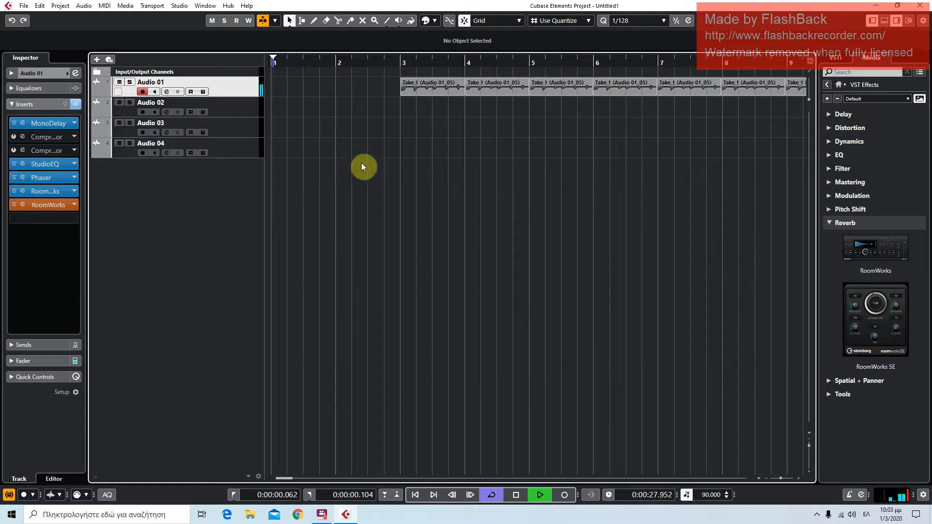
{"action": "left_click", "coordinate": [71, 206]}
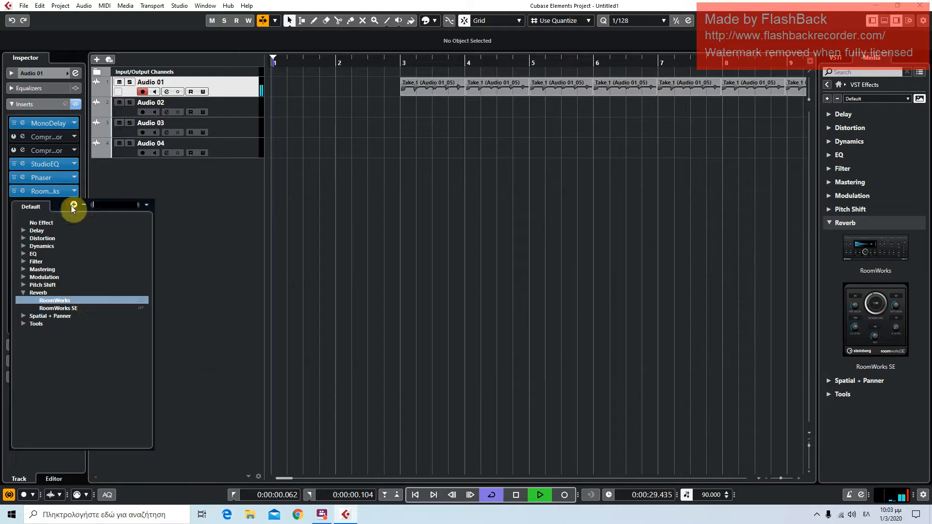
{"action": "left_click", "coordinate": [69, 300]}
{"action": "left_click", "coordinate": [479, 279]}
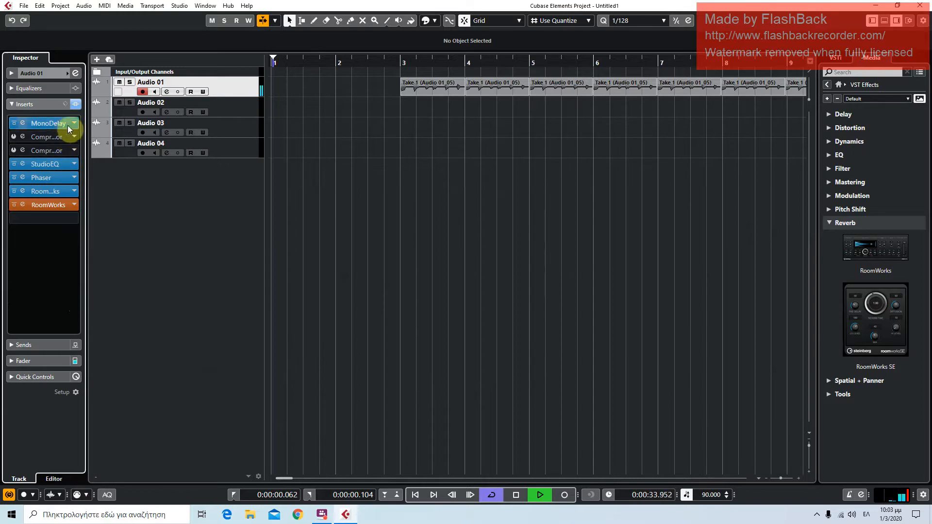
Reopen the second RoomWorks, toggle its bypass to compare the sound, then deactivate the effect and close its window
{"action": "left_click", "coordinate": [23, 204]}
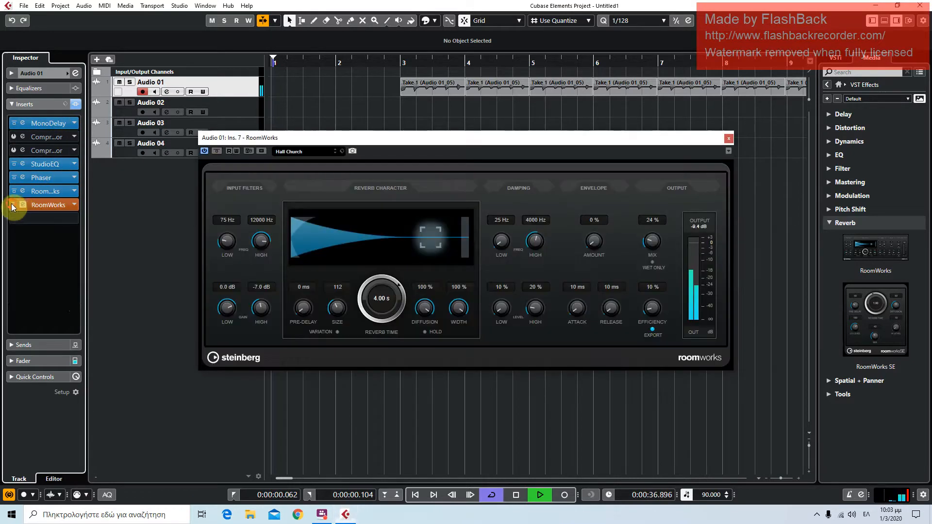
{"action": "left_click", "coordinate": [216, 150]}
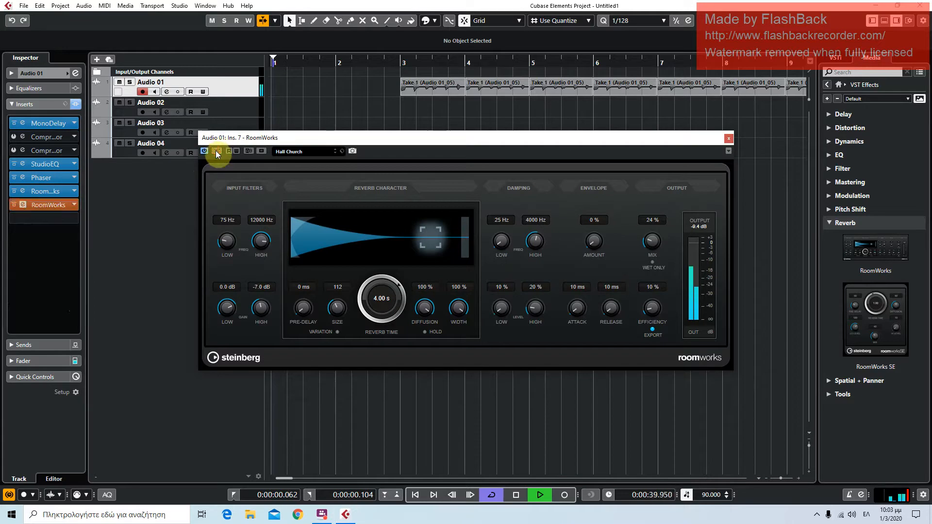
{"action": "left_click", "coordinate": [216, 150]}
{"action": "double_click", "coordinate": [216, 151]}
{"action": "left_click", "coordinate": [208, 152]}
{"action": "left_click", "coordinate": [208, 153]}
{"action": "left_click", "coordinate": [208, 153]}
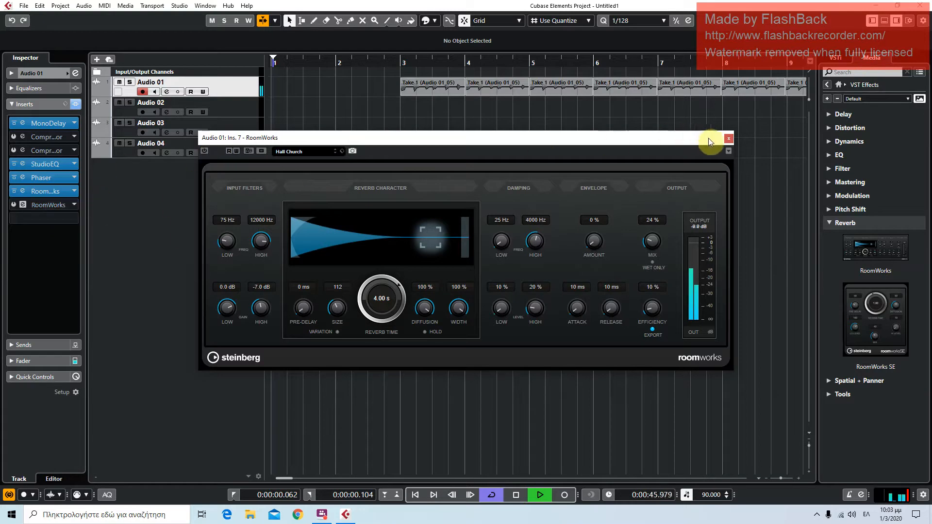
{"action": "left_click", "coordinate": [728, 139]}
Replay the track from just before bar 3, stop playback, and collapse the Reverb effects category
{"action": "left_click", "coordinate": [394, 62]}
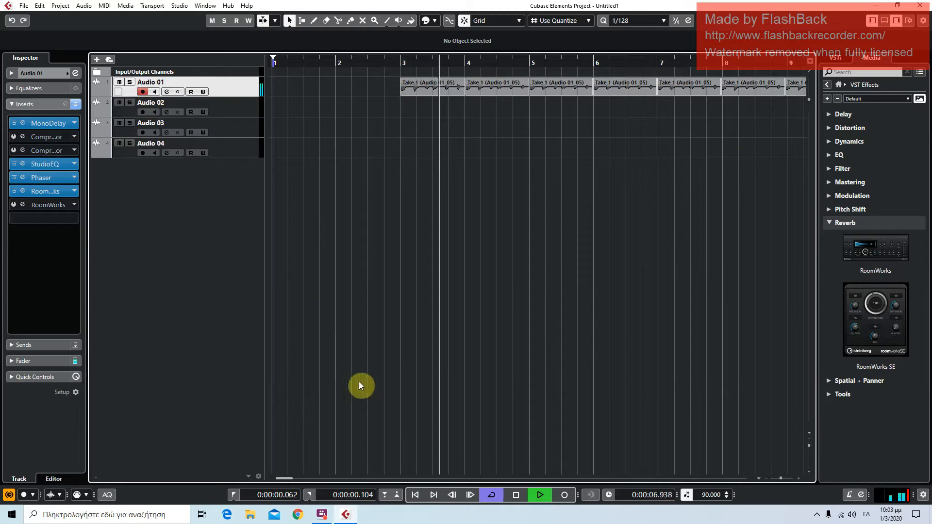
{"action": "left_click", "coordinate": [517, 495]}
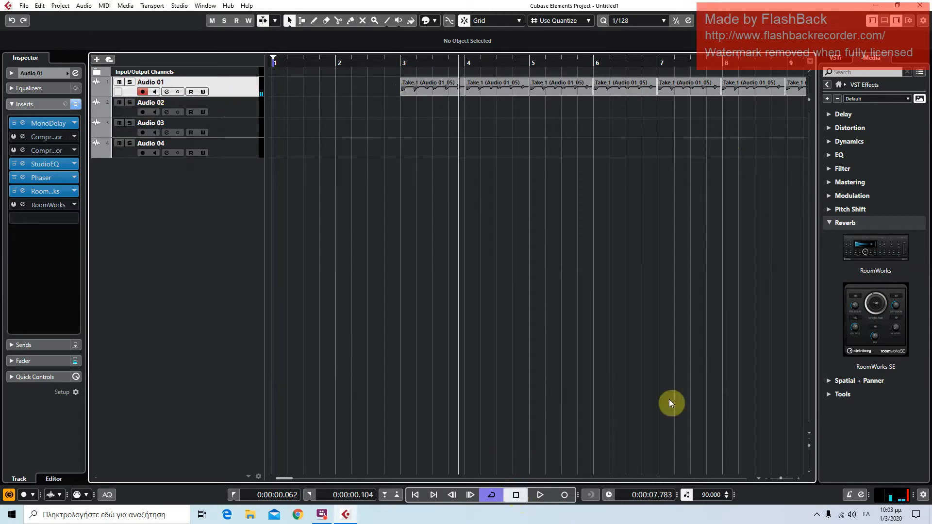
{"action": "left_click", "coordinate": [852, 222]}
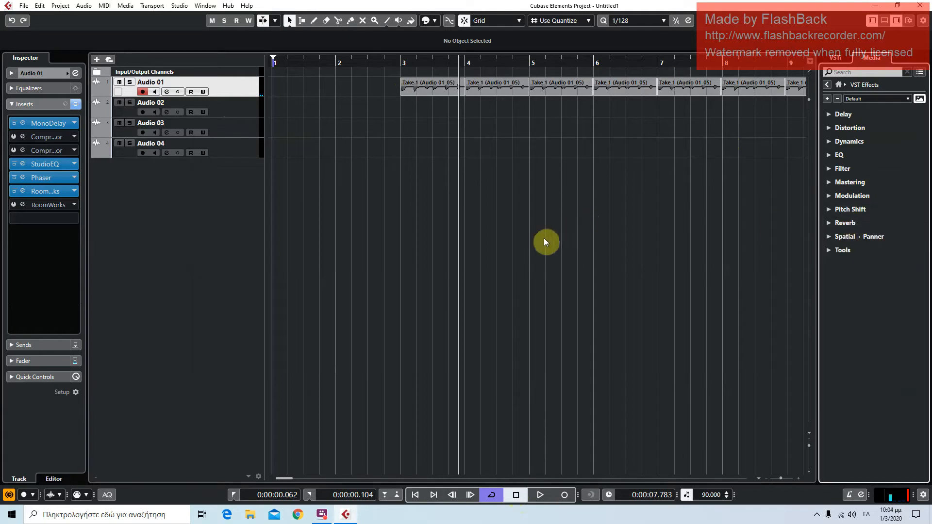
{"action": "left_click", "coordinate": [248, 103]}
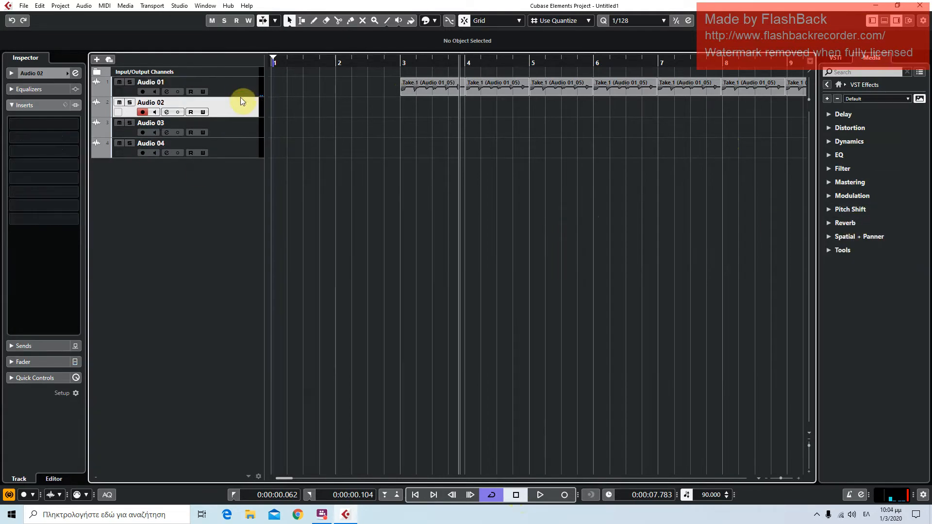
{"action": "left_click", "coordinate": [201, 79]}
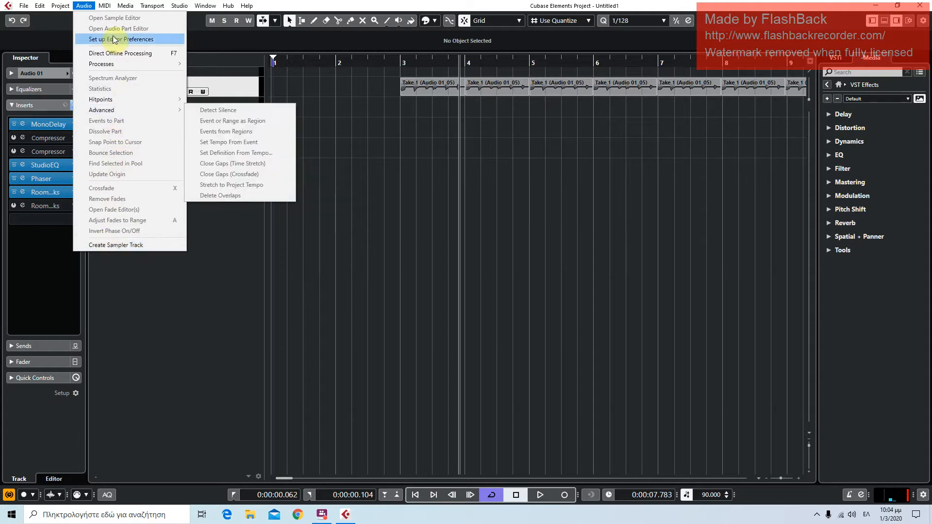
{"action": "mouse_move", "coordinate": [114, 62]}
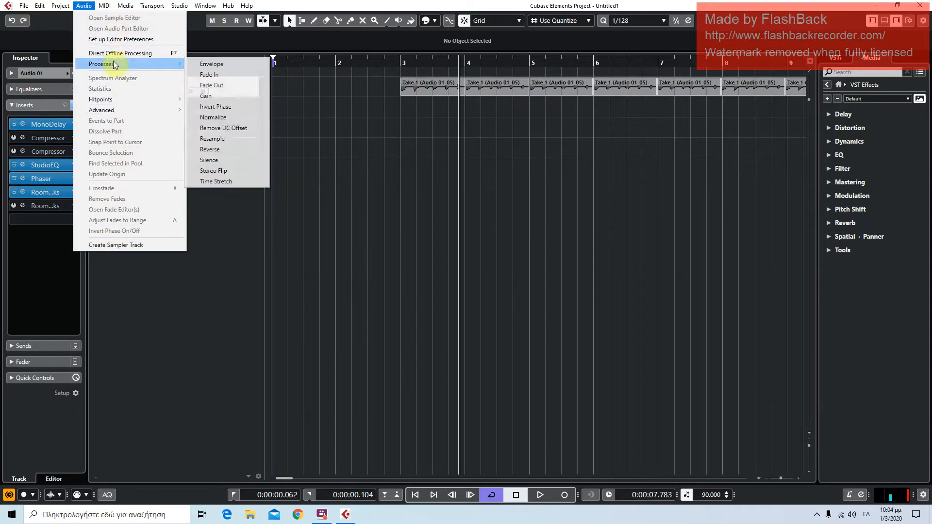
{"action": "left_click", "coordinate": [249, 75]}
{"action": "left_click_drag", "start_coordinate": [435, 136], "coordinate": [460, 102]}
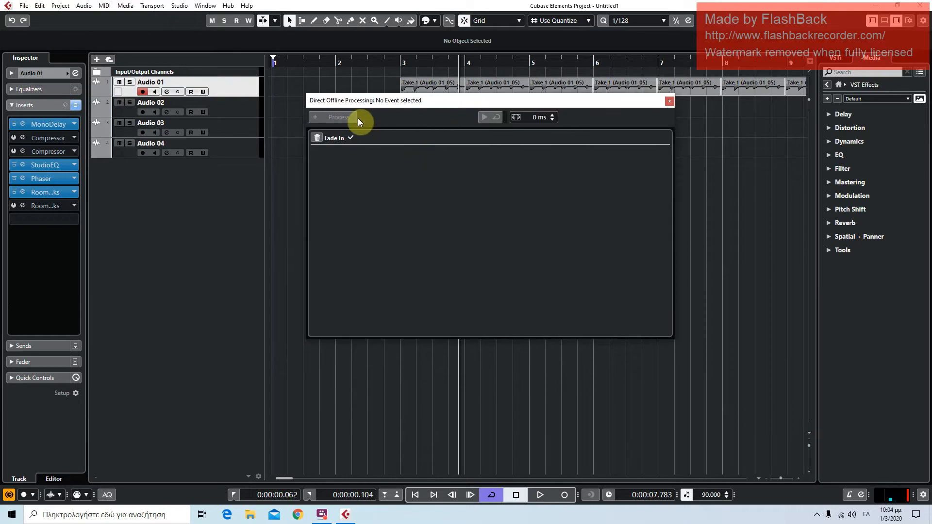
{"action": "left_click", "coordinate": [224, 90]}
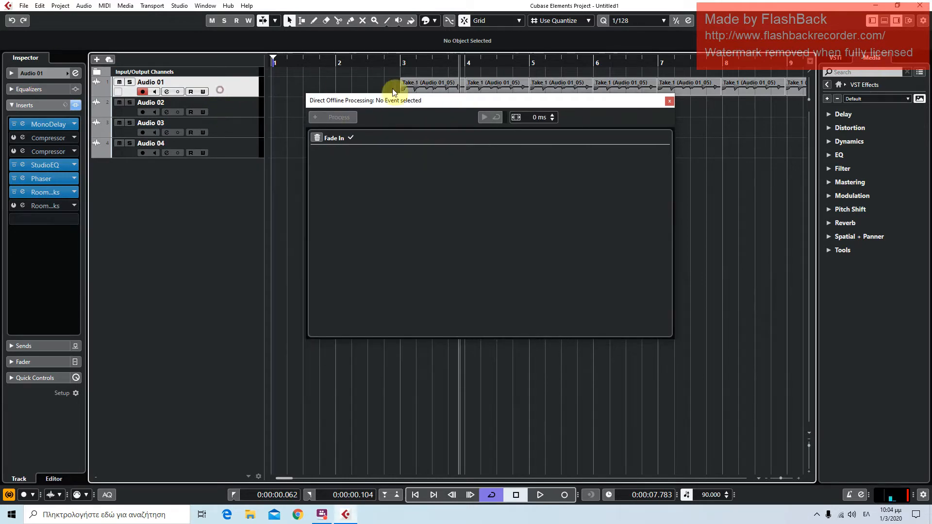
{"action": "left_click", "coordinate": [670, 101]}
Apply the Fade In process to the first Take 1 clip at bar 3 as a new version and close the processing window
{"action": "left_click", "coordinate": [441, 90]}
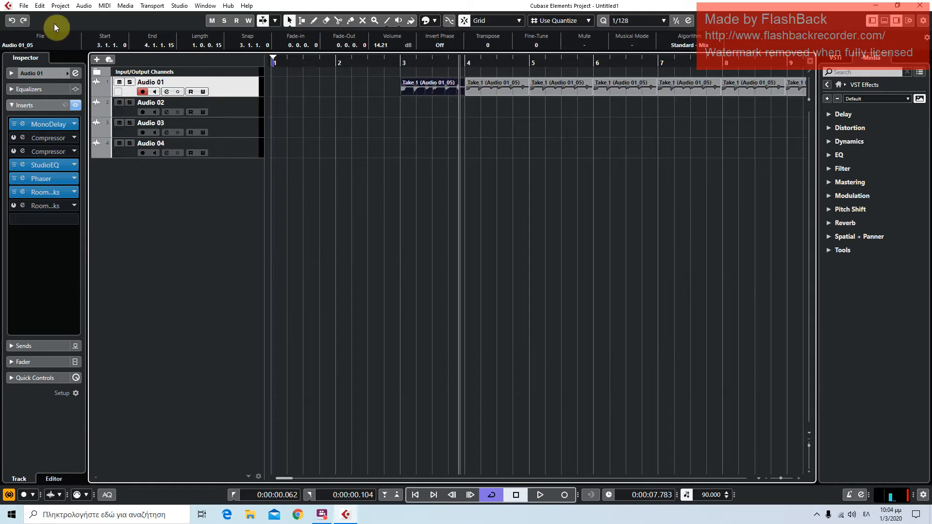
{"action": "left_click", "coordinate": [83, 6]}
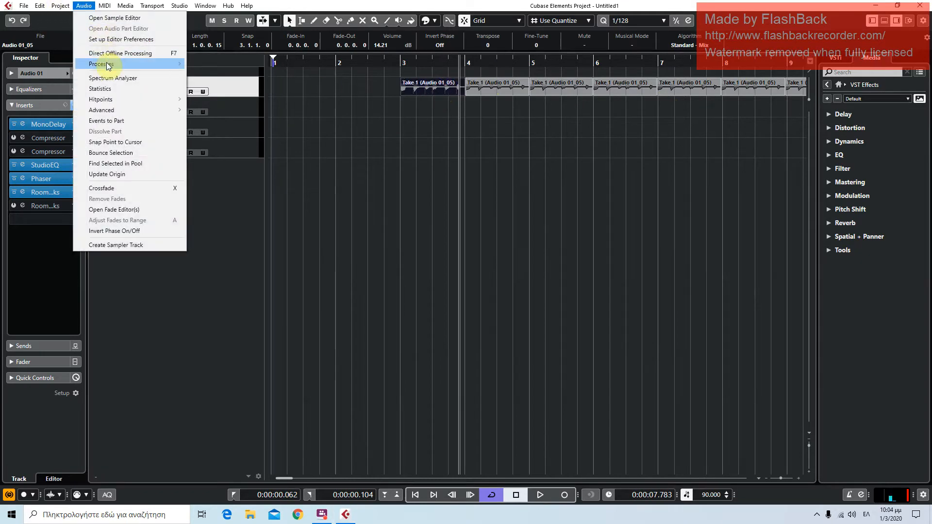
{"action": "mouse_move", "coordinate": [109, 64]}
{"action": "left_click", "coordinate": [226, 72]}
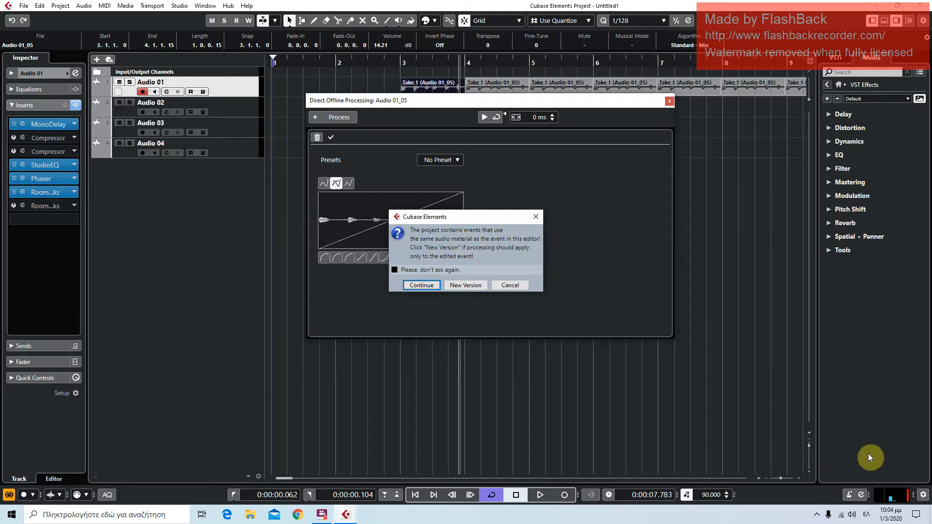
{"action": "left_click", "coordinate": [471, 289]}
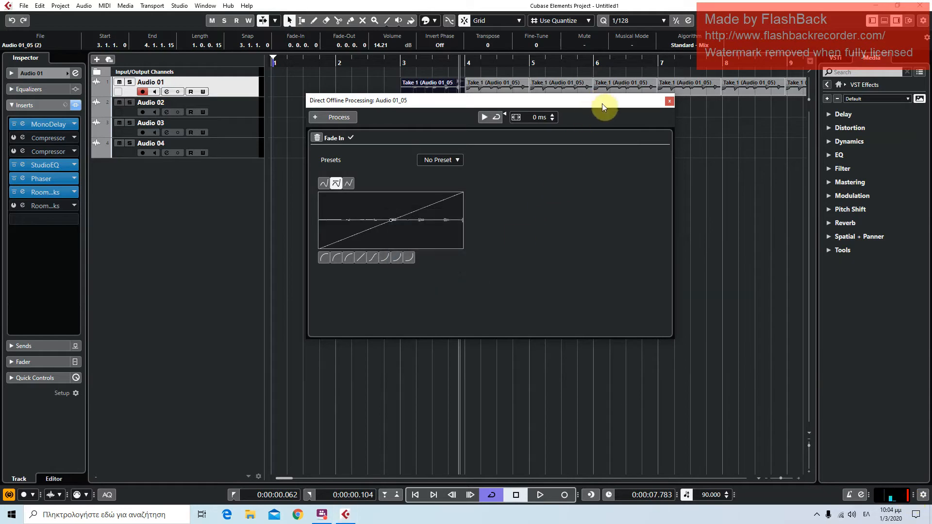
{"action": "left_click", "coordinate": [669, 102]}
Raise the first Take 1 clip's volume to 15.64 dB and play the project to hear its fade-in
{"action": "left_click", "coordinate": [399, 60]}
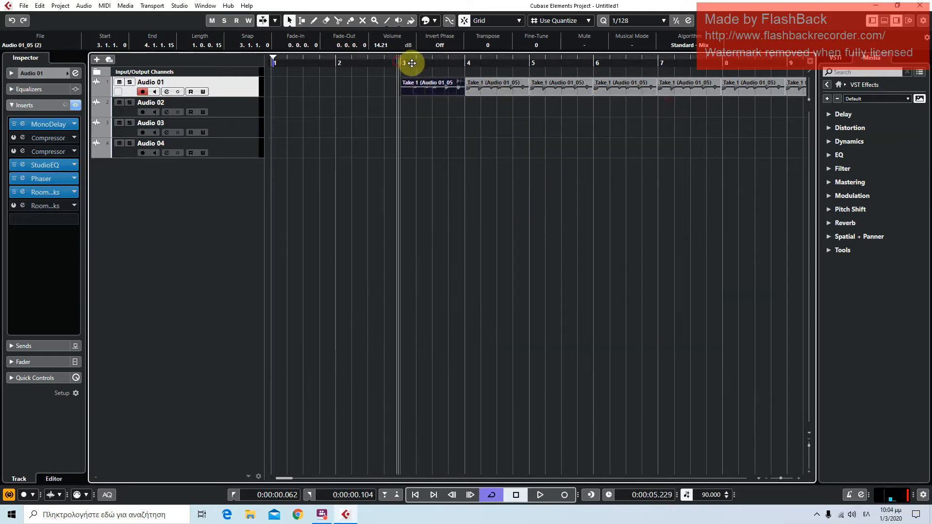
{"action": "left_click_drag", "start_coordinate": [432, 80], "coordinate": [432, 62]}
{"action": "key", "text": "space"}
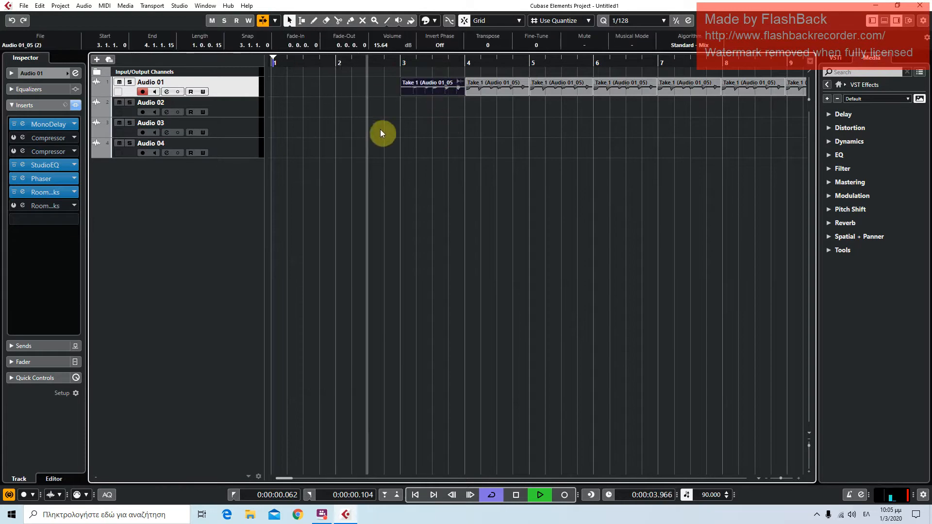
{"action": "key", "text": "space"}
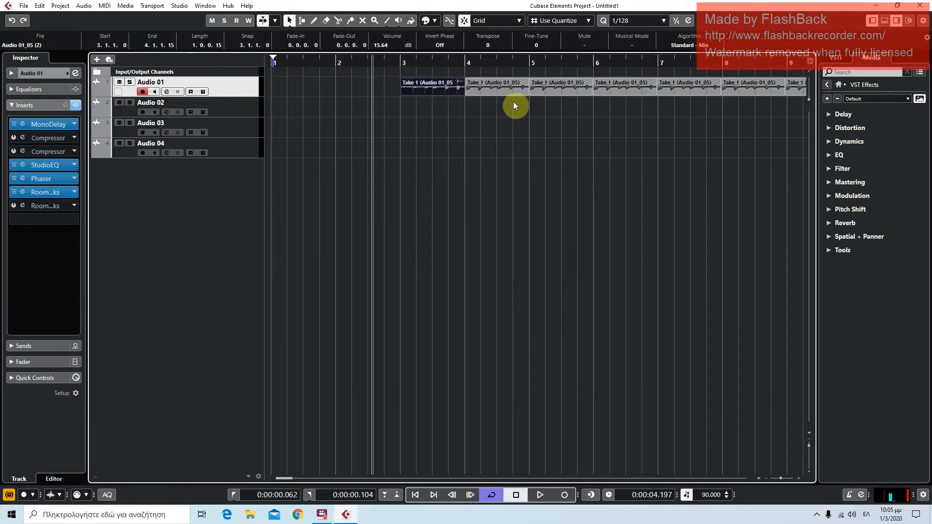
{"action": "key", "text": "space"}
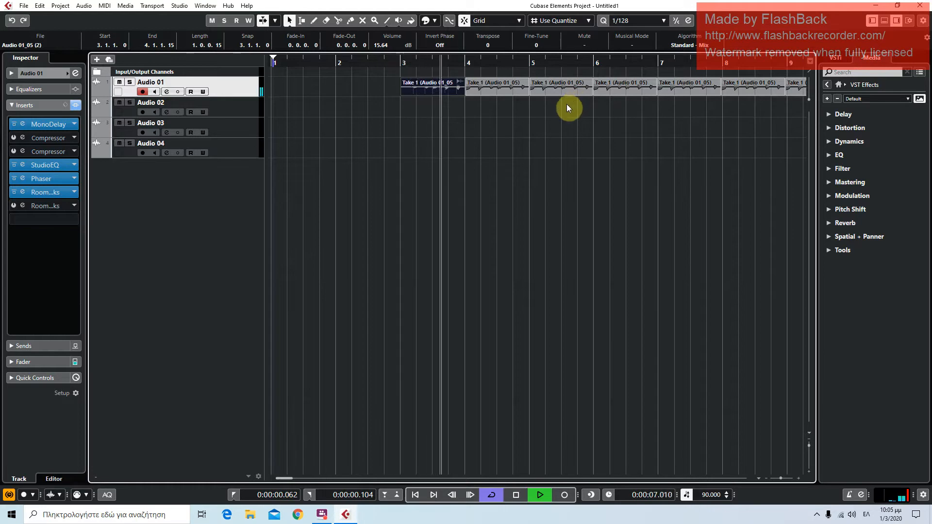
Stop playback and undo the first Take 1 clip's volume change and its separate Fade In process
{"action": "key", "text": "space"}
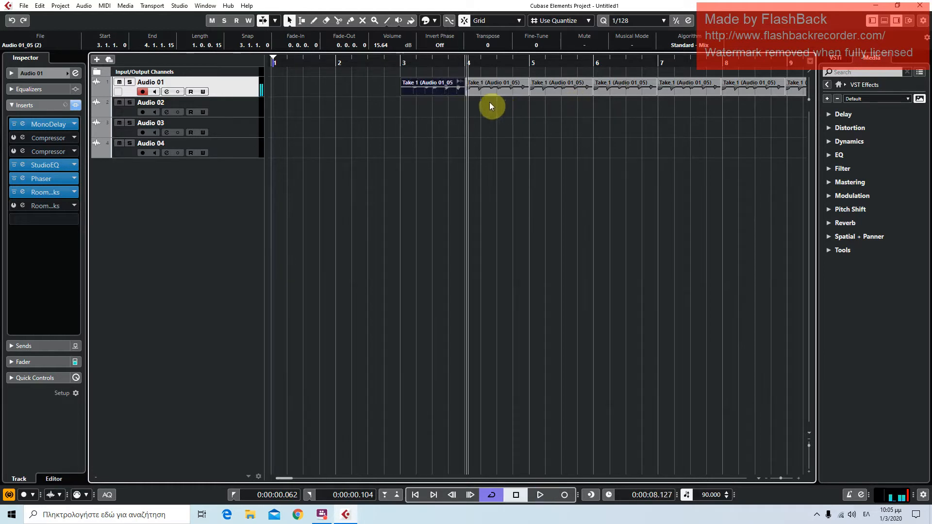
{"action": "left_click", "coordinate": [476, 94]}
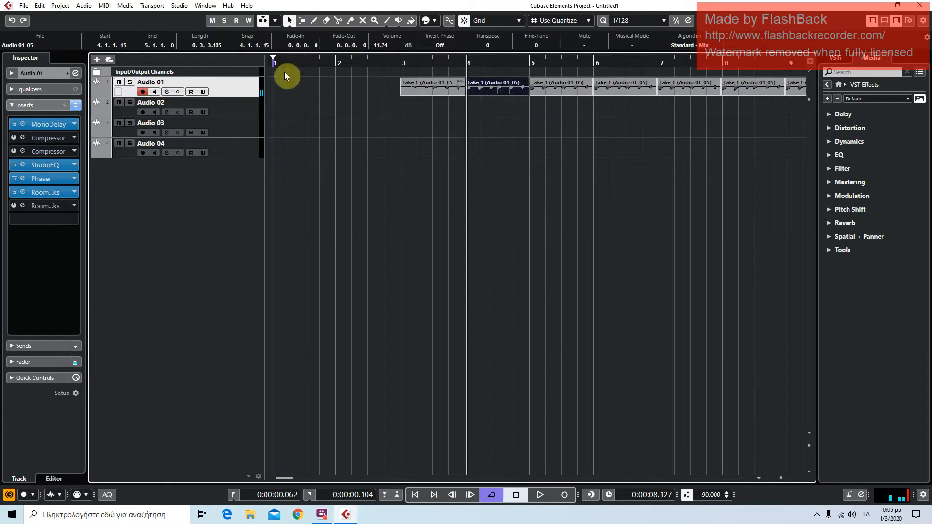
{"action": "left_click", "coordinate": [415, 88]}
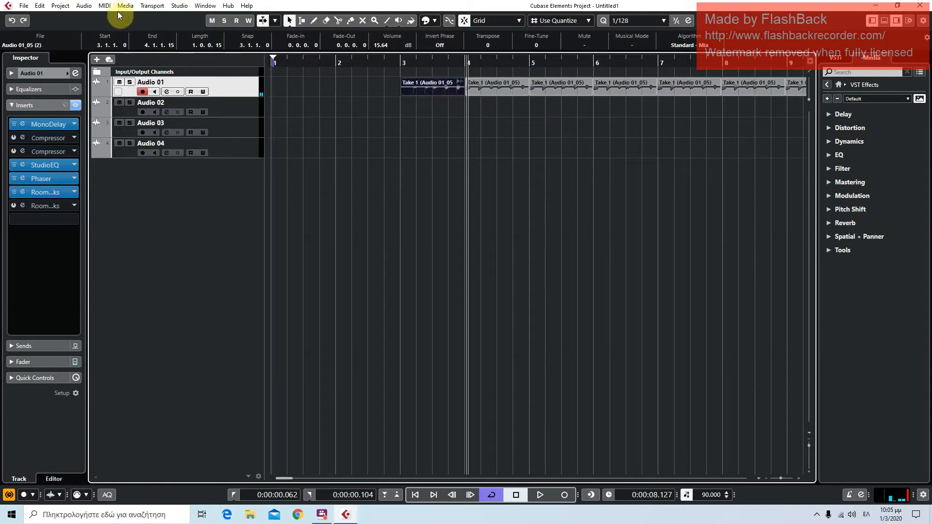
{"action": "left_click", "coordinate": [55, 7]}
{"action": "left_click", "coordinate": [49, 18]}
{"action": "left_click", "coordinate": [41, 6]}
{"action": "left_click", "coordinate": [46, 18]}
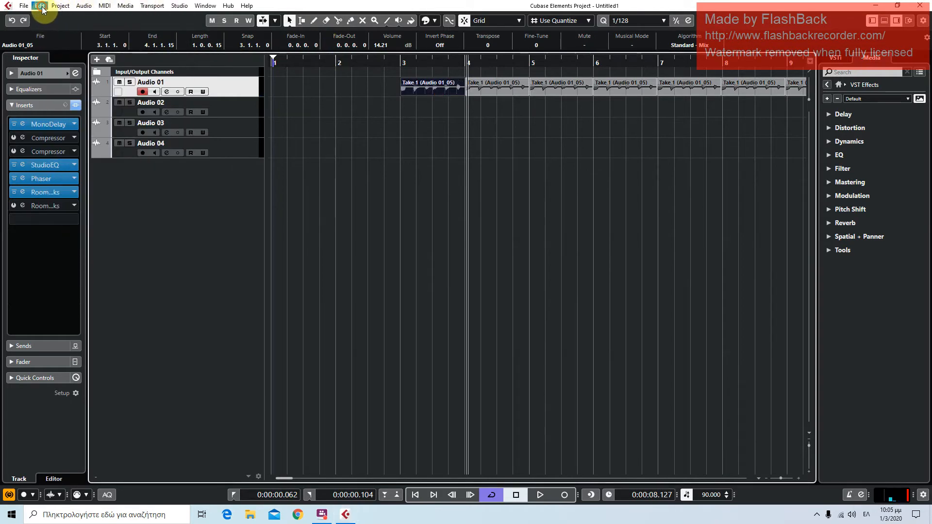
Apply the Fade In process to the bar 3 Take 1 clip and all clips sharing its audio, and close the processing window
{"action": "left_click", "coordinate": [82, 6]}
{"action": "mouse_move", "coordinate": [115, 63]}
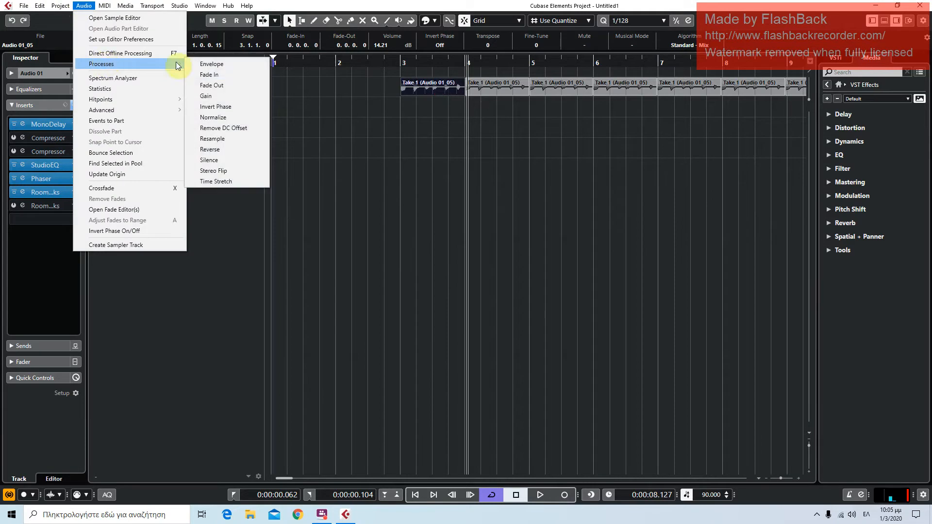
{"action": "left_click", "coordinate": [249, 75]}
{"action": "left_click", "coordinate": [429, 283]}
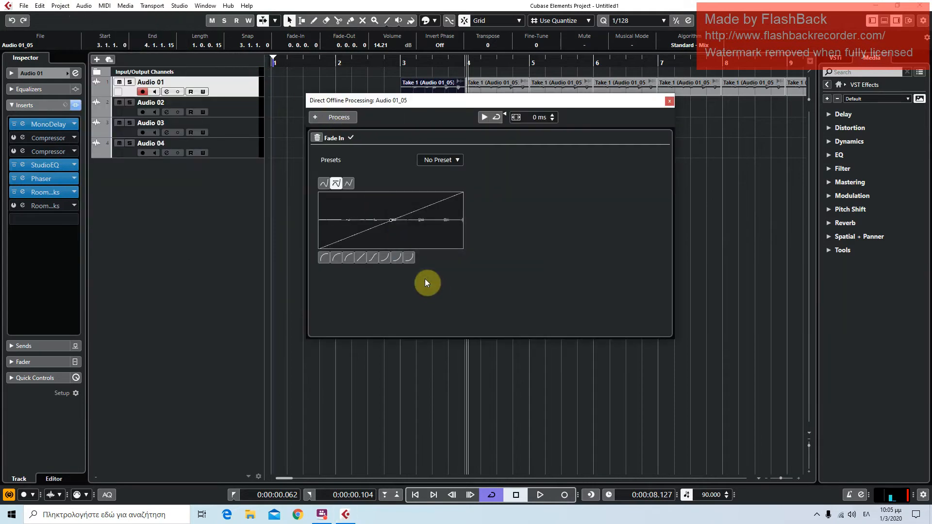
{"action": "left_click", "coordinate": [670, 102]}
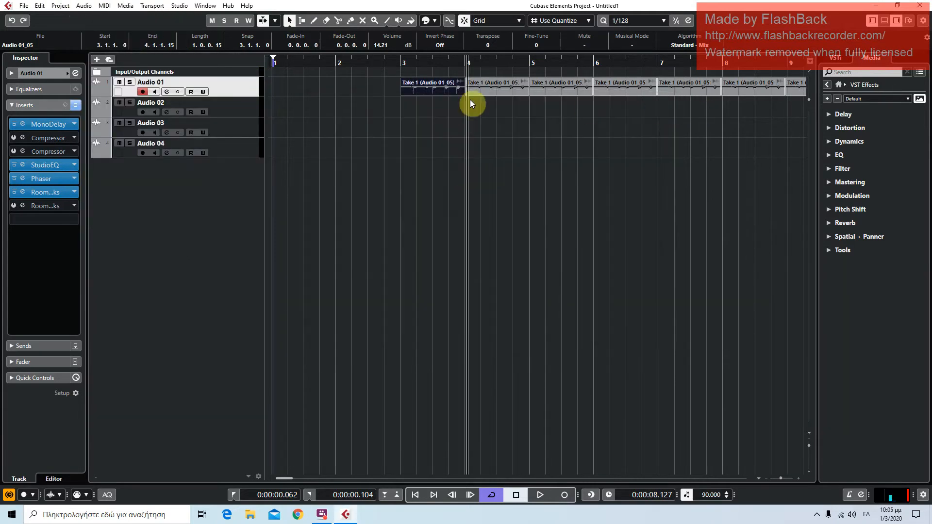
Play the project from bar 3 to hear the fade-in on the repeated clips
{"action": "left_click", "coordinate": [399, 62]}
{"action": "key", "text": "space"}
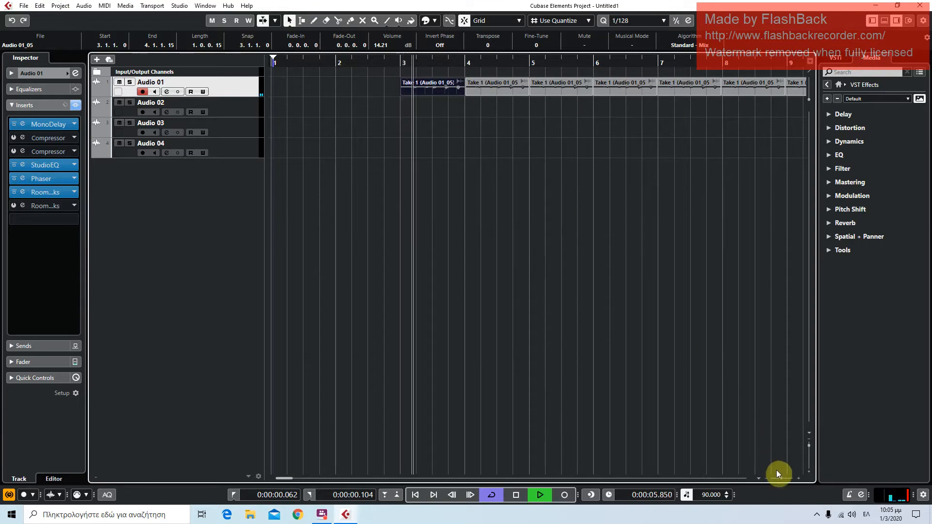
{"action": "left_click_drag", "start_coordinate": [779, 478], "coordinate": [774, 481]}
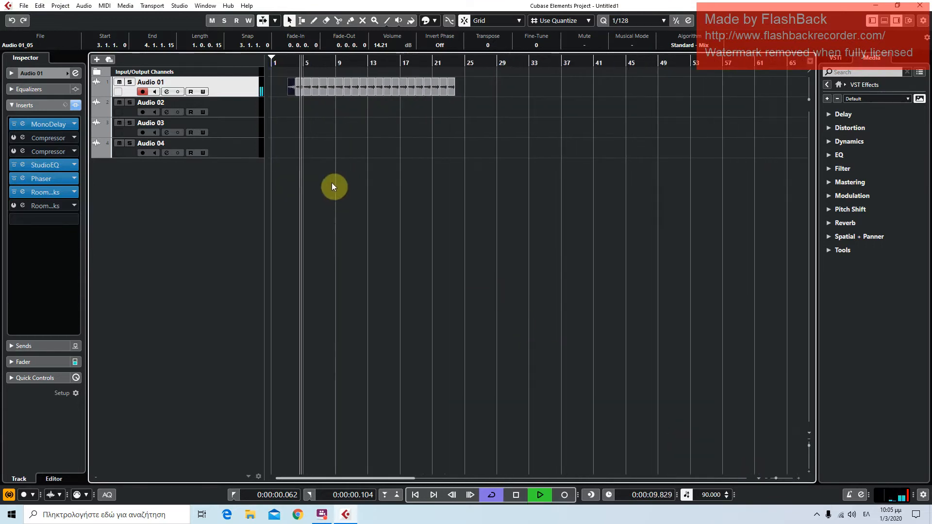
Raise the Audio 01 channel fader to 6.02 dB during playback, collapse the fader section, and stop playback
{"action": "left_click", "coordinate": [43, 108]}
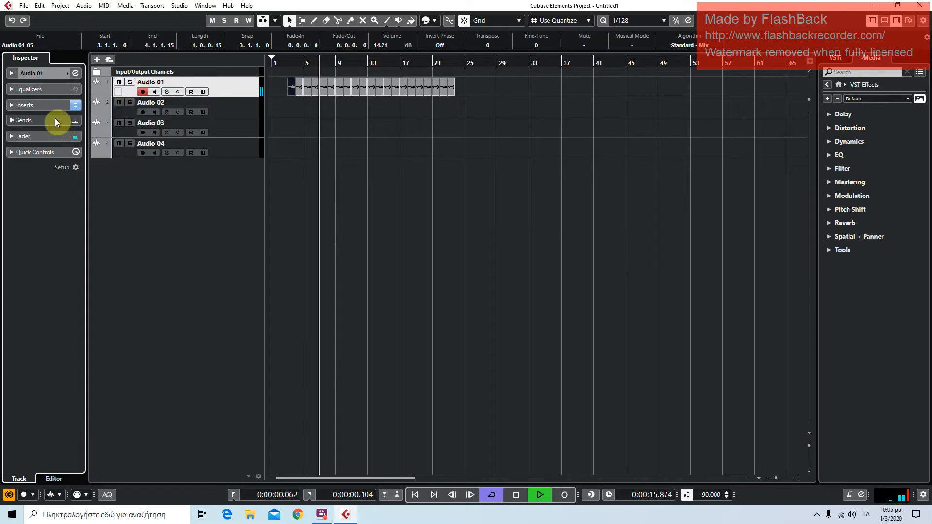
{"action": "left_click", "coordinate": [56, 138]}
{"action": "left_click_drag", "start_coordinate": [31, 217], "coordinate": [32, 198]}
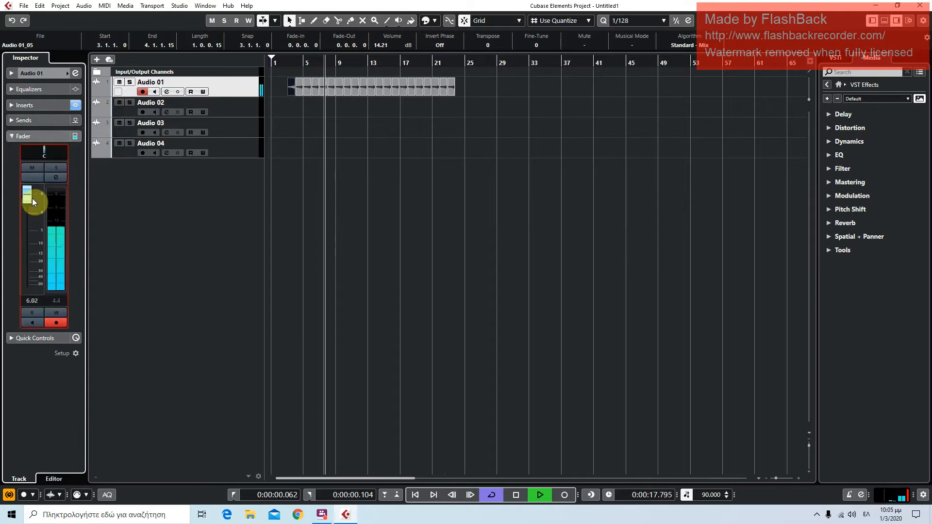
{"action": "left_click", "coordinate": [37, 139]}
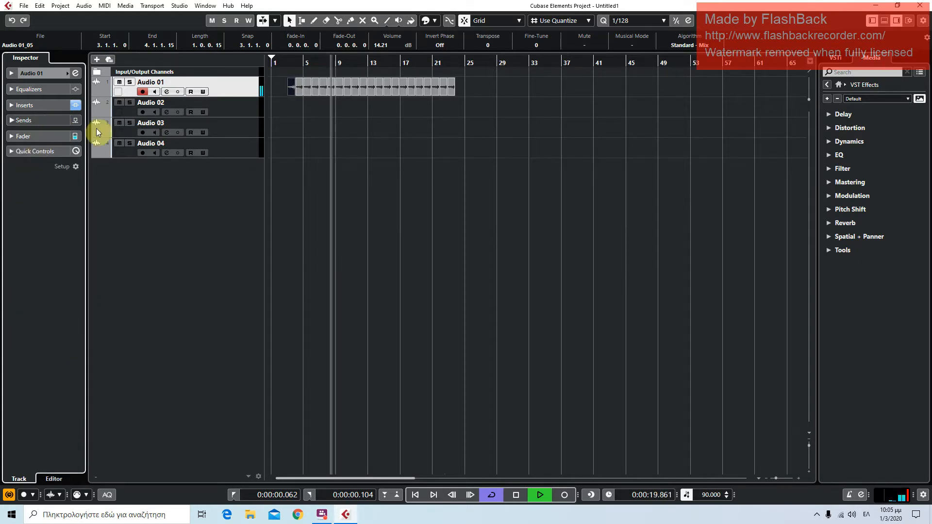
{"action": "key", "text": "space"}
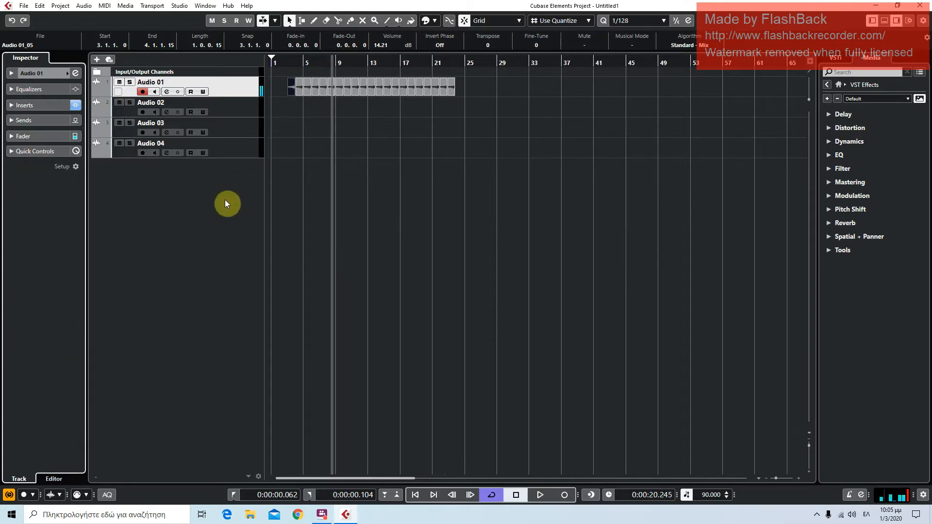
Set the Audio 01 track's pan to R2 in its basic track settings and duplicate the track
{"action": "left_click", "coordinate": [27, 62]}
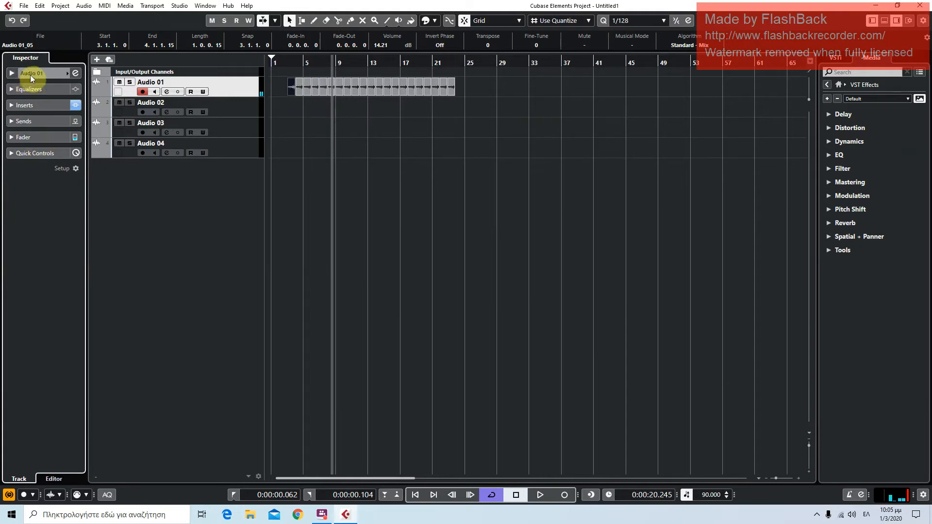
{"action": "left_click", "coordinate": [30, 75]}
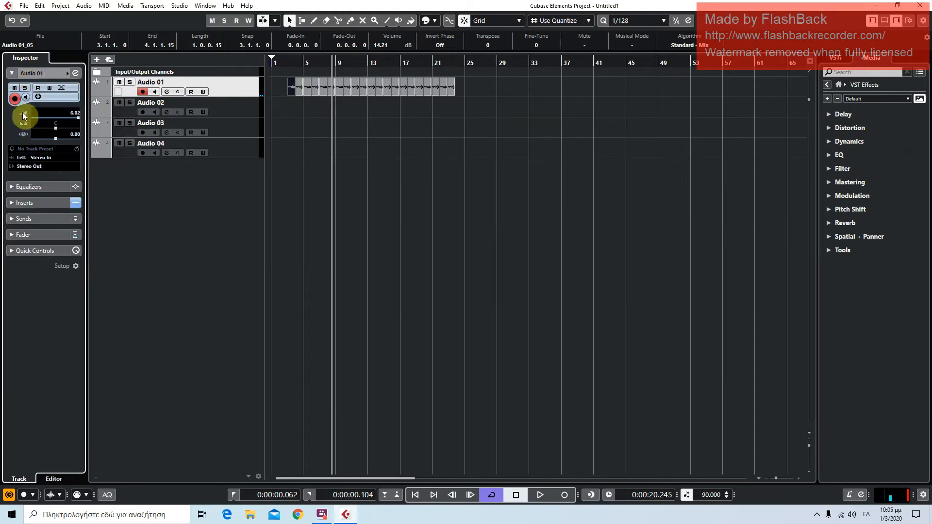
{"action": "left_click", "coordinate": [56, 131]}
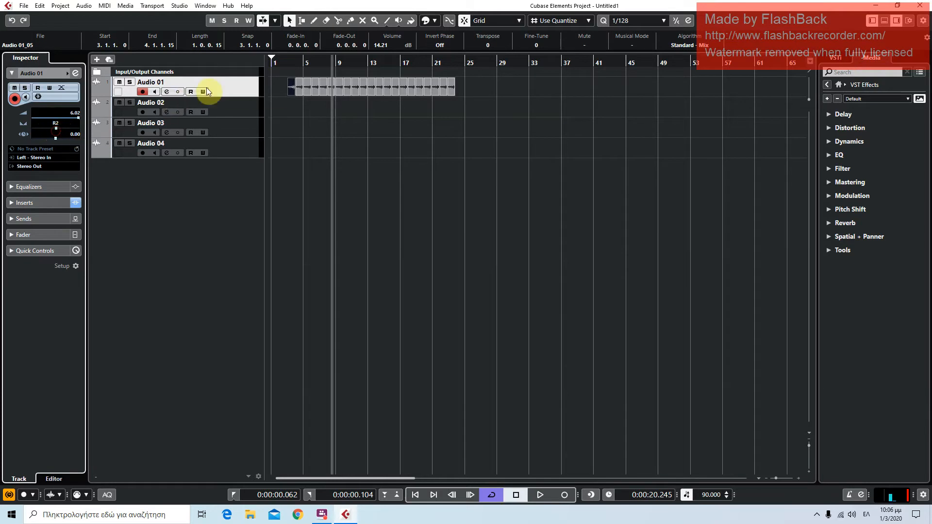
{"action": "right_click", "coordinate": [235, 84]}
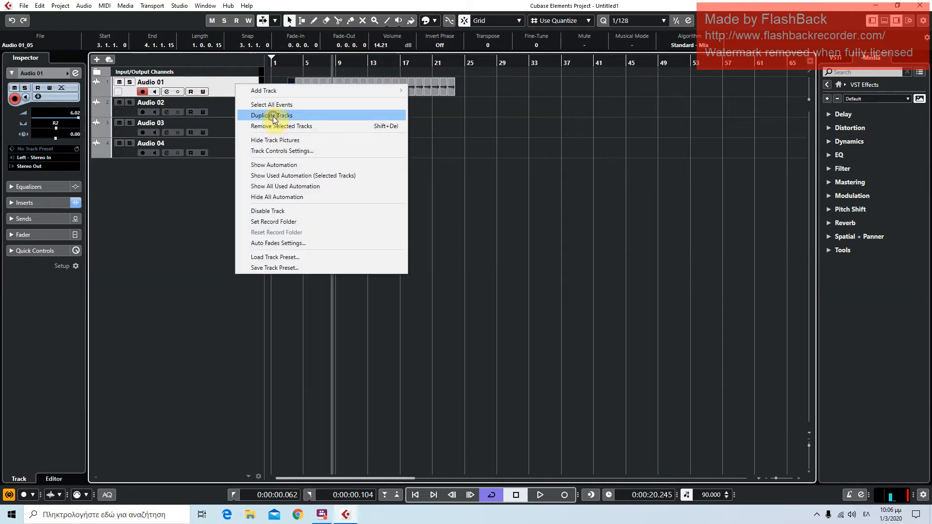
{"action": "left_click", "coordinate": [273, 116]}
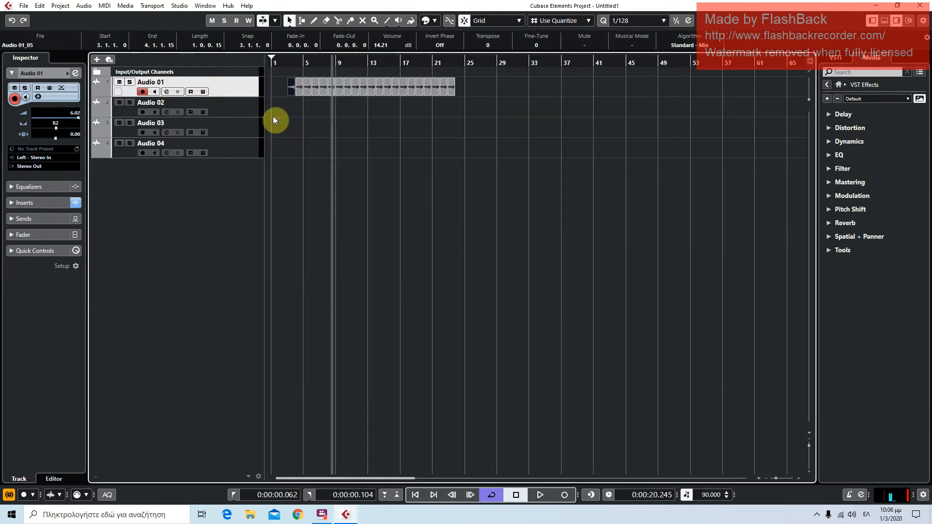
Pan the duplicated Audio 01 (D) track to R36 and the original Audio 01 track to L45
{"action": "left_click", "coordinate": [57, 128]}
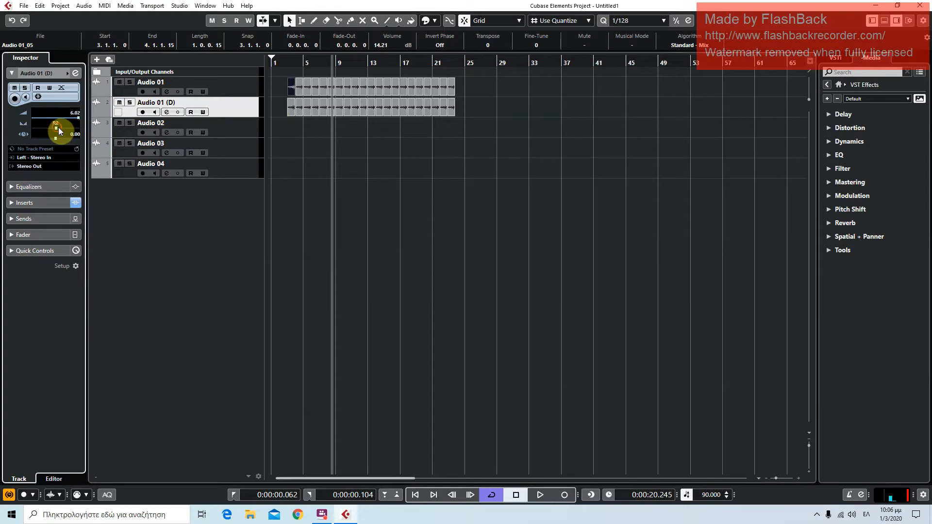
{"action": "left_click", "coordinate": [238, 91]}
{"action": "left_click_drag", "start_coordinate": [57, 130], "coordinate": [48, 130]}
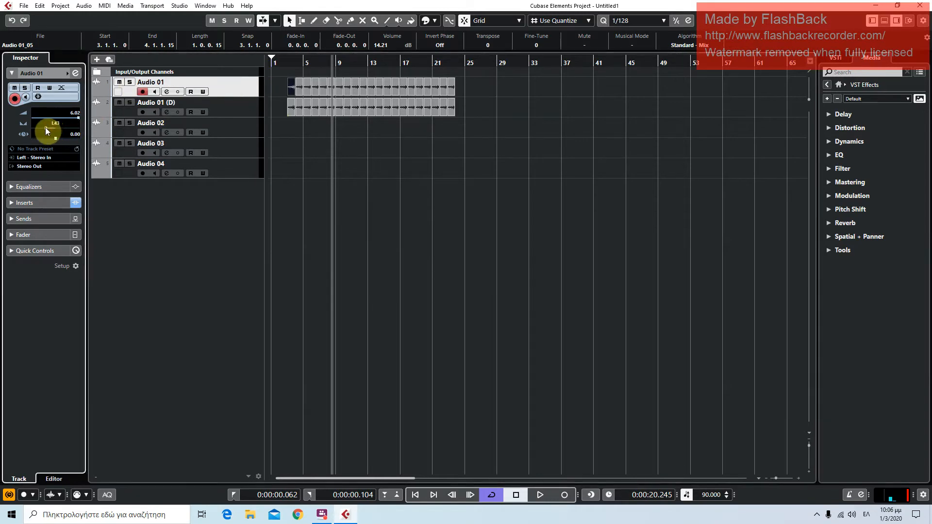
Play both panned tracks from just before bar 3, stop playback, and return to the project start
{"action": "left_click", "coordinate": [284, 59]}
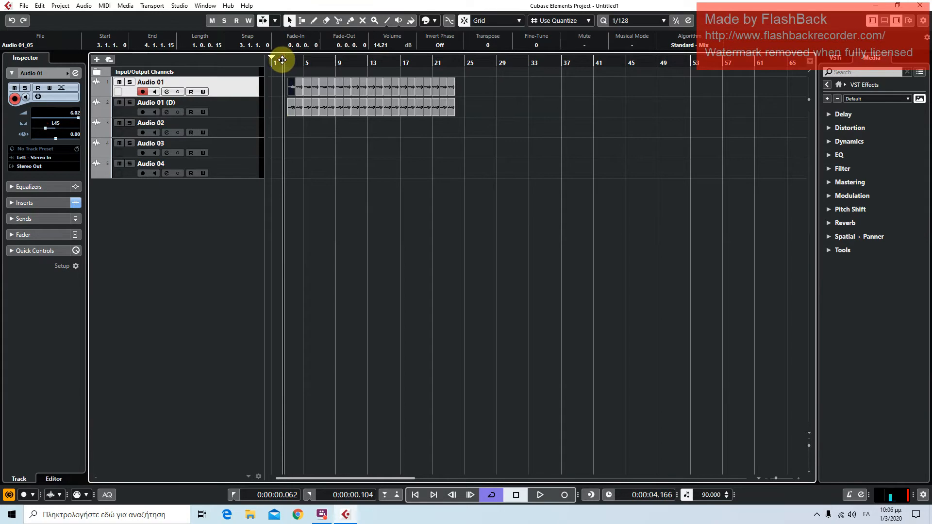
{"action": "key", "text": "space"}
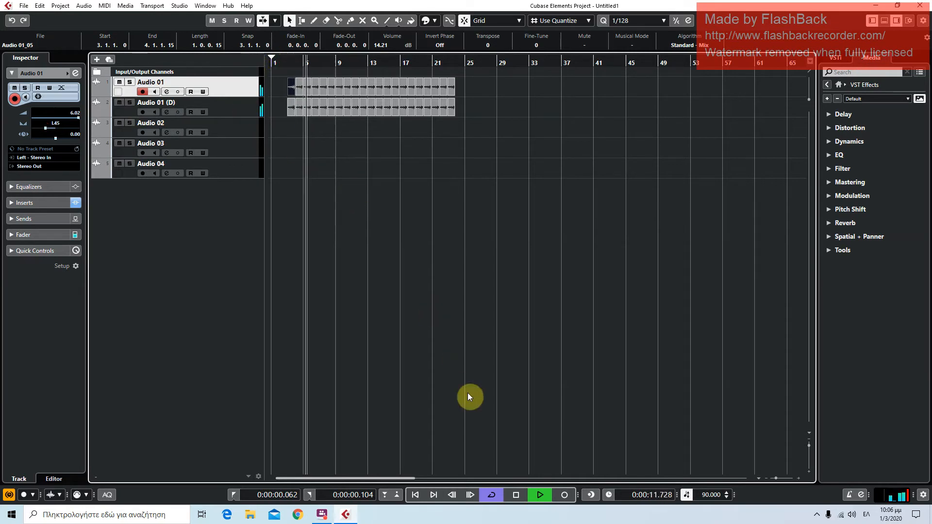
{"action": "left_click", "coordinate": [512, 496]}
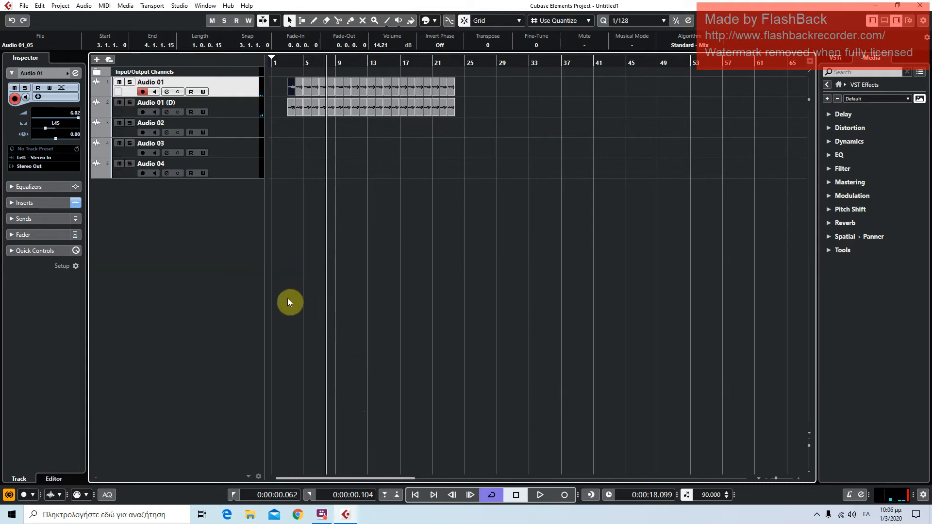
{"action": "left_click", "coordinate": [516, 495]}
{"action": "left_click", "coordinate": [415, 494]}
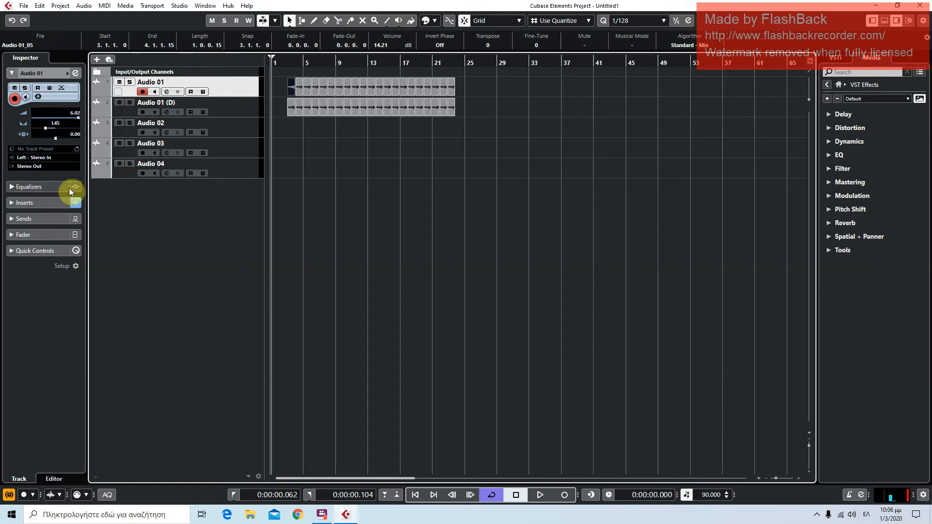
Show the Audio 01 track's equalizer and boost band 1 by 8.7 dB at 72.8 Hz
{"action": "left_click", "coordinate": [56, 218]}
{"action": "left_click", "coordinate": [49, 122]}
{"action": "left_click", "coordinate": [48, 135]}
{"action": "left_click", "coordinate": [47, 91]}
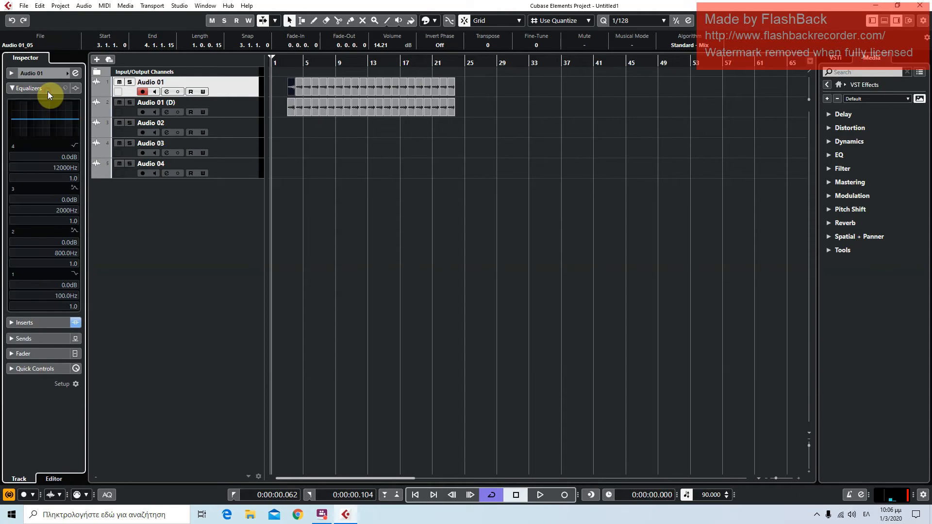
{"action": "left_click", "coordinate": [24, 113]}
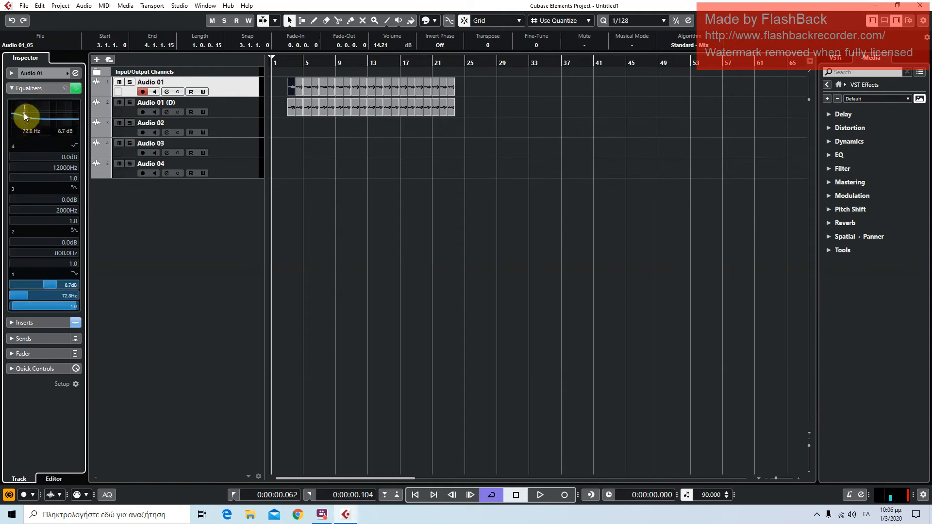
Set Audio 01's EQ during playback: band 2 -16.0 dB at 240.0 Hz, band 3 1.3 dB at 457.9 Hz, band 4 -24.0 dB at 3692 Hz
{"action": "left_click", "coordinate": [281, 59]}
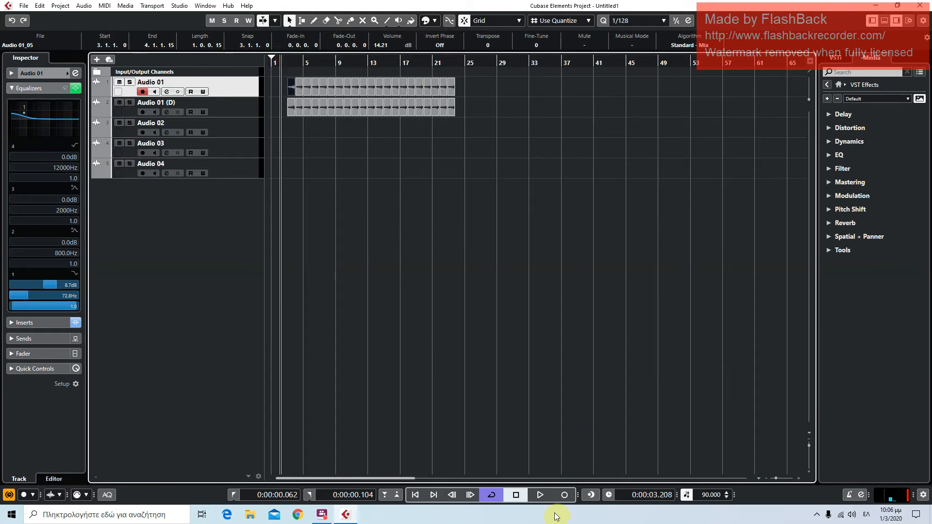
{"action": "left_click", "coordinate": [536, 496]}
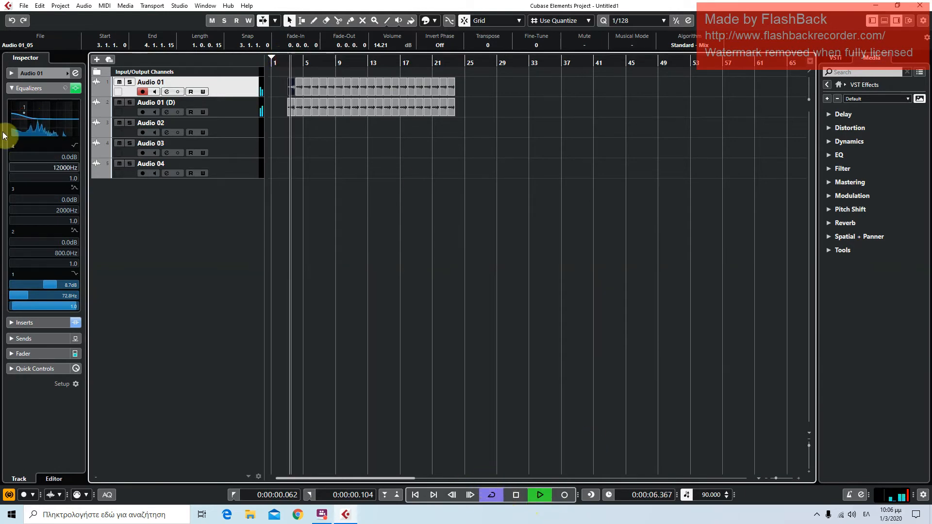
{"action": "mouse_move", "coordinate": [39, 116]}
{"action": "left_mouse_down"}
{"action": "mouse_move", "coordinate": [36, 130]}
{"action": "mouse_move", "coordinate": [61, 138]}
{"action": "mouse_move", "coordinate": [13, 129]}
{"action": "mouse_move", "coordinate": [30, 132]}
{"action": "mouse_move", "coordinate": [34, 107]}
{"action": "mouse_move", "coordinate": [44, 107]}
{"action": "mouse_move", "coordinate": [42, 122]}
{"action": "left_mouse_up"}
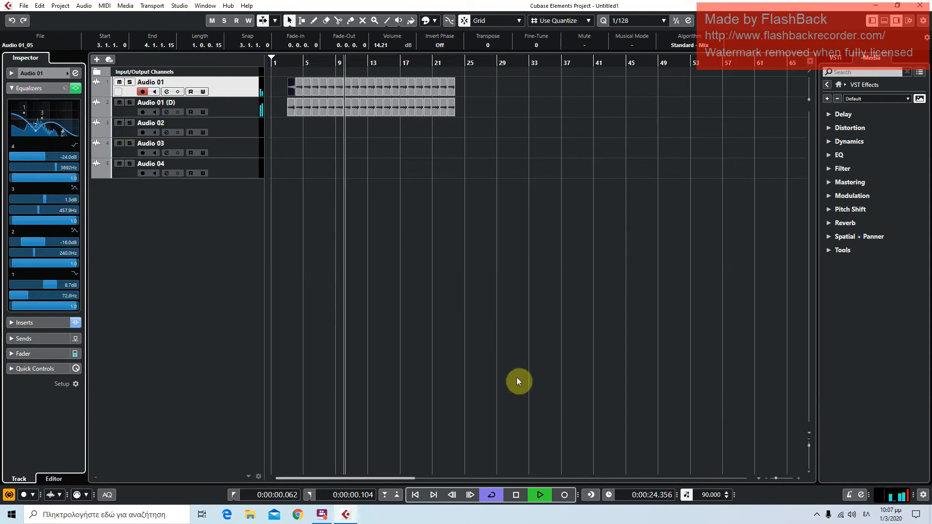
{"action": "left_click", "coordinate": [515, 494]}
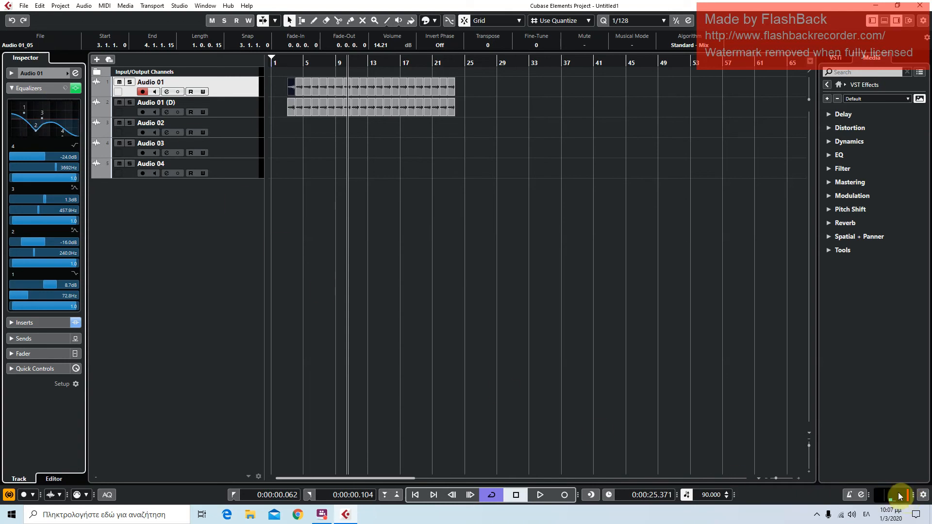
Briefly restart playback, stop it, and return the cursor to the project start
{"action": "left_click", "coordinate": [517, 495]}
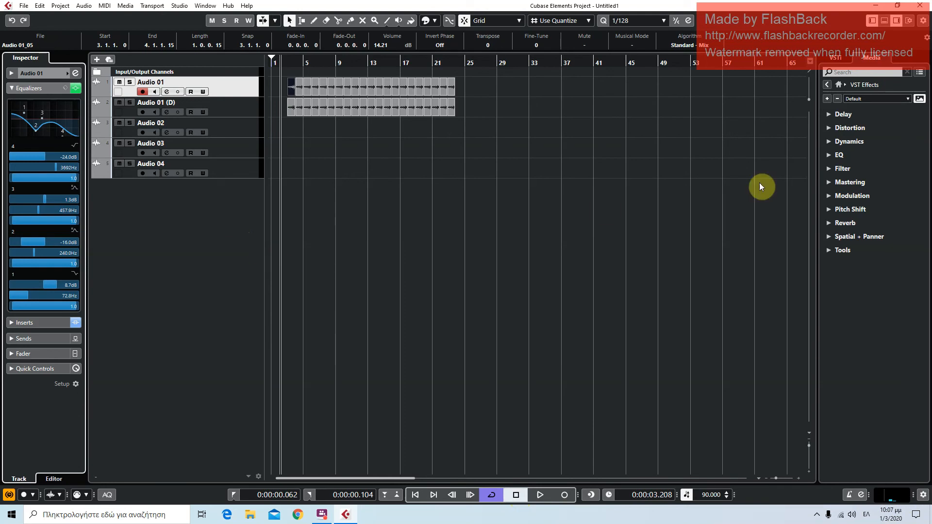
{"action": "left_click", "coordinate": [540, 496]}
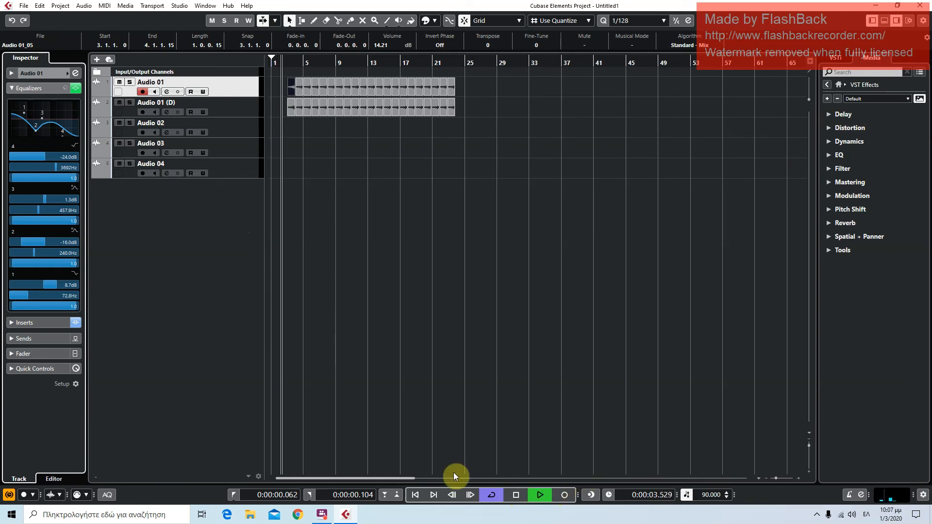
{"action": "left_click", "coordinate": [515, 492]}
{"action": "left_click", "coordinate": [416, 495]}
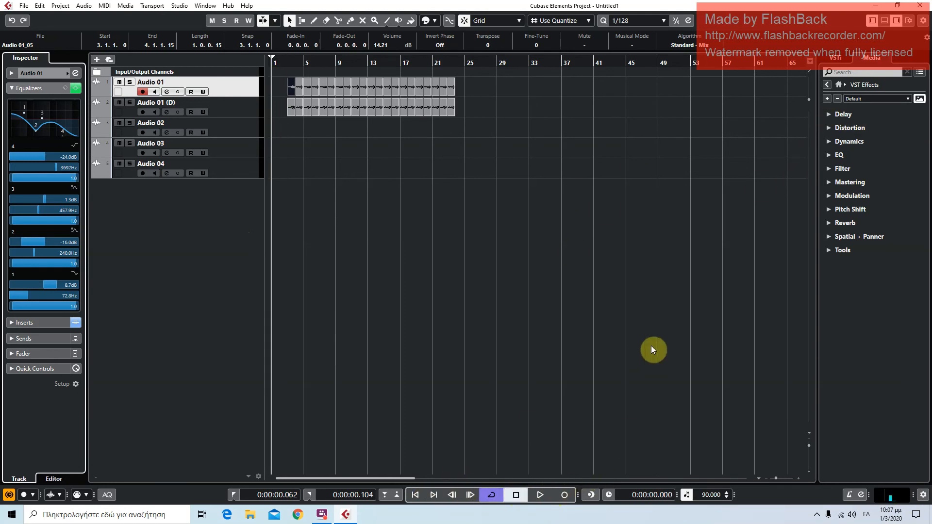
Browse the VST Instruments in the media browser, checking the Native Instruments category and expanding the Synth category
{"action": "left_click", "coordinate": [835, 87]}
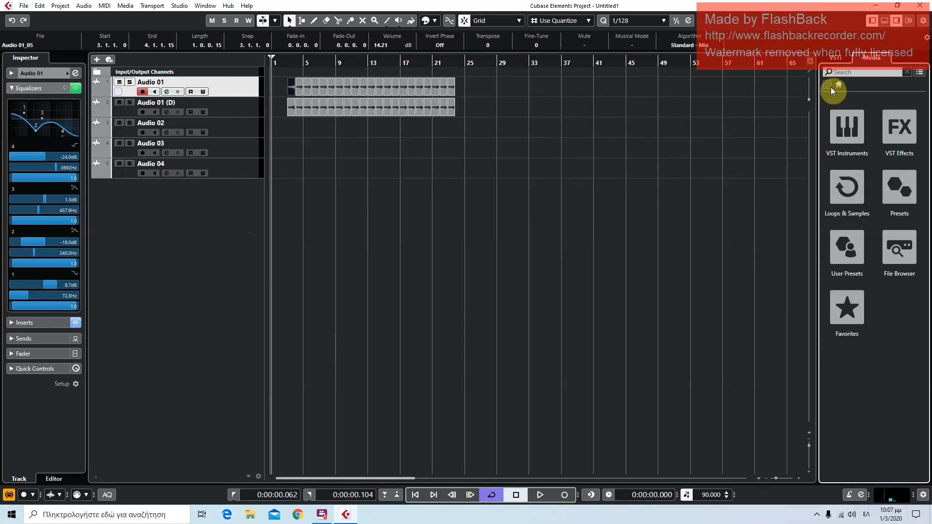
{"action": "left_click", "coordinate": [832, 127]}
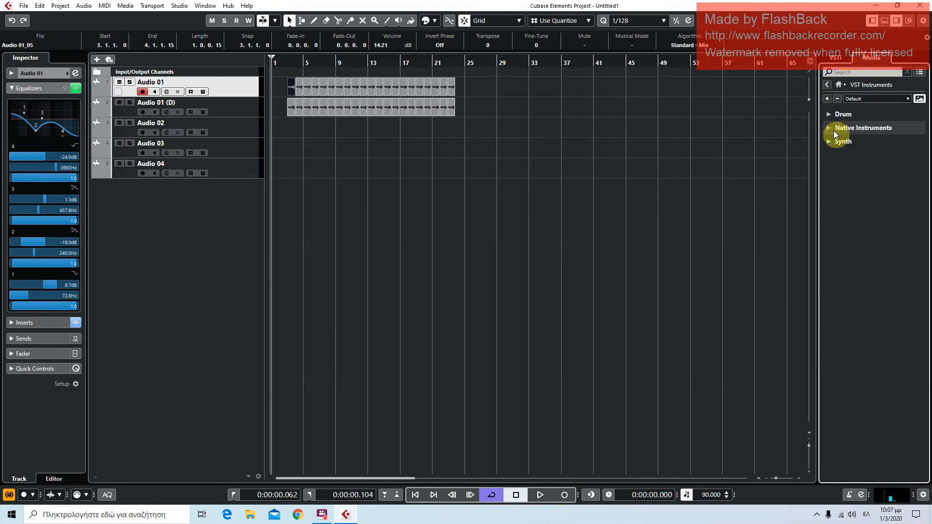
{"action": "left_click", "coordinate": [838, 86]}
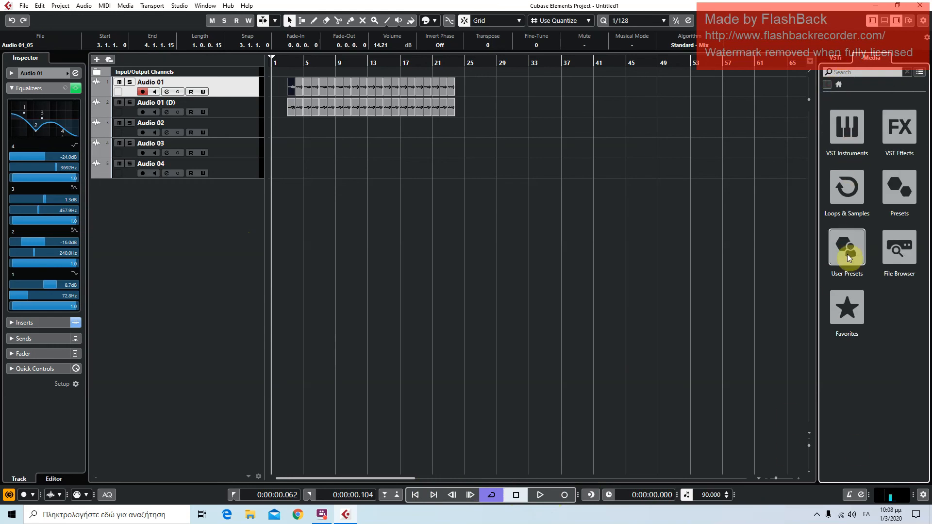
{"action": "left_click", "coordinate": [847, 138]}
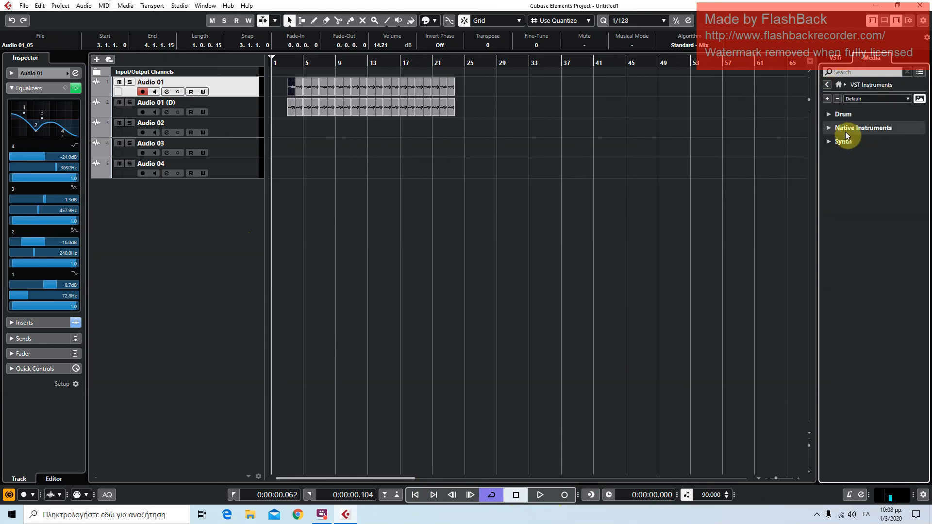
{"action": "left_click", "coordinate": [845, 127]}
{"action": "left_click", "coordinate": [851, 127]}
{"action": "left_click", "coordinate": [847, 133]}
{"action": "left_click", "coordinate": [847, 133]}
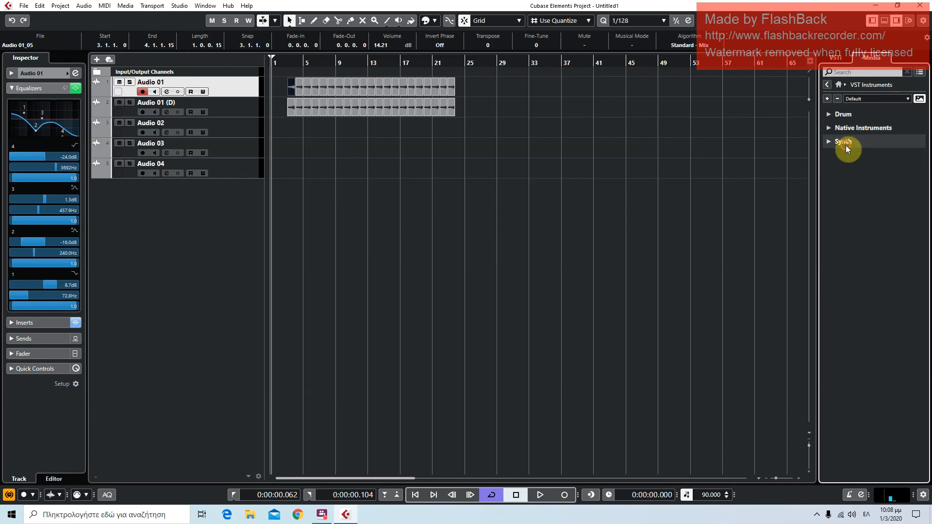
{"action": "left_click", "coordinate": [846, 145]}
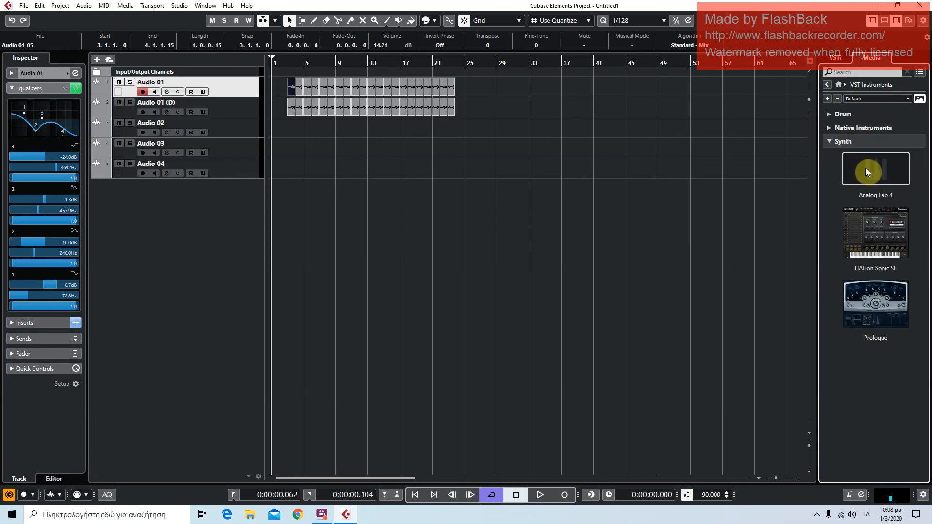